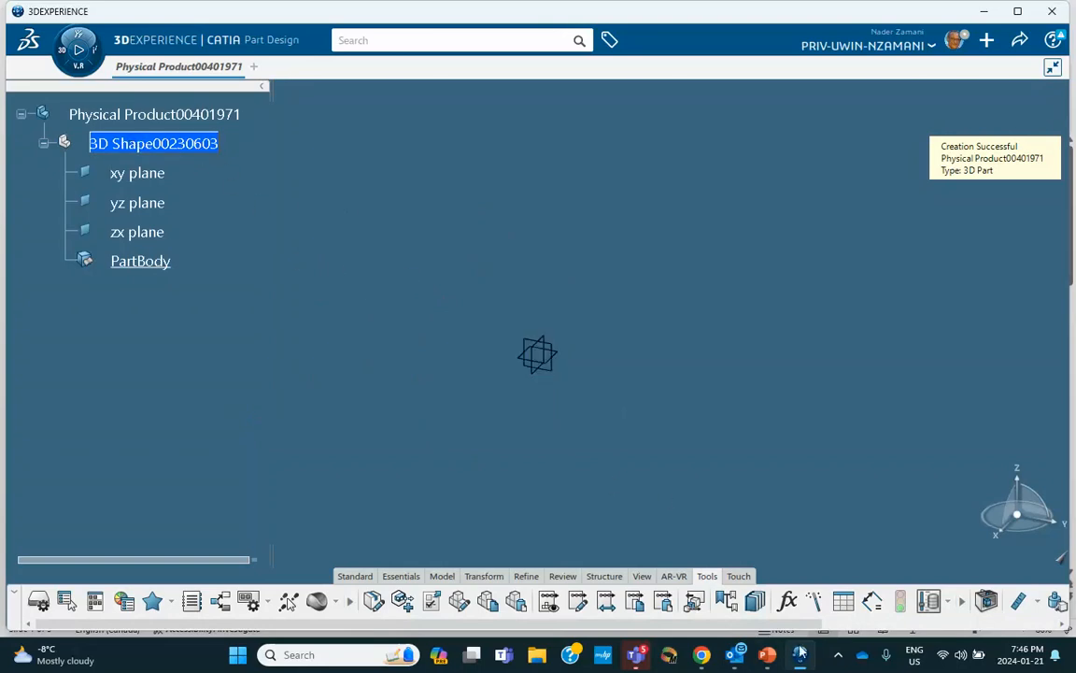
Step: Check the truss dimensions on the PowerPoint slide, and create a coordinate point at the origin in the 3DEXPERIENCE part
left_click(767, 654)
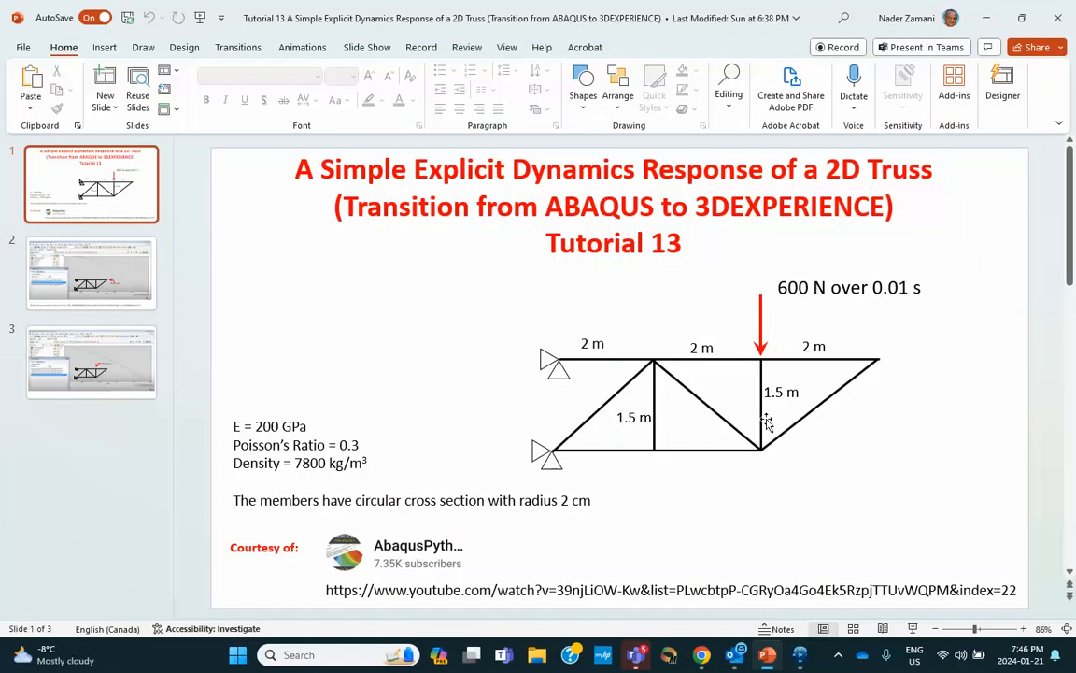
left_click(988, 19)
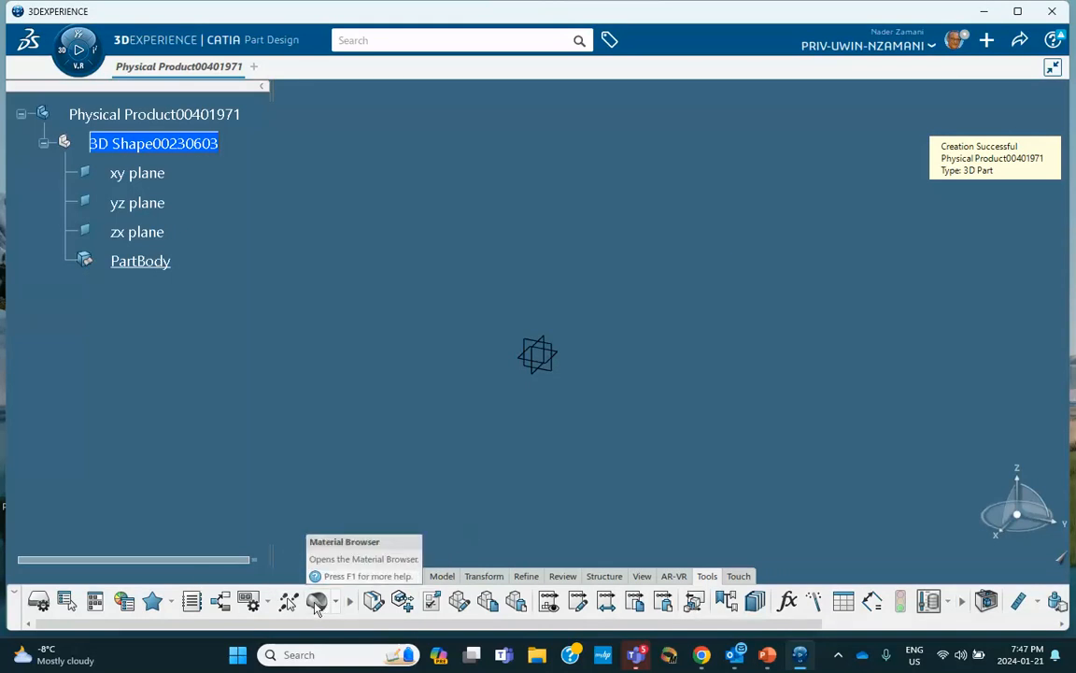
left_click(400, 576)
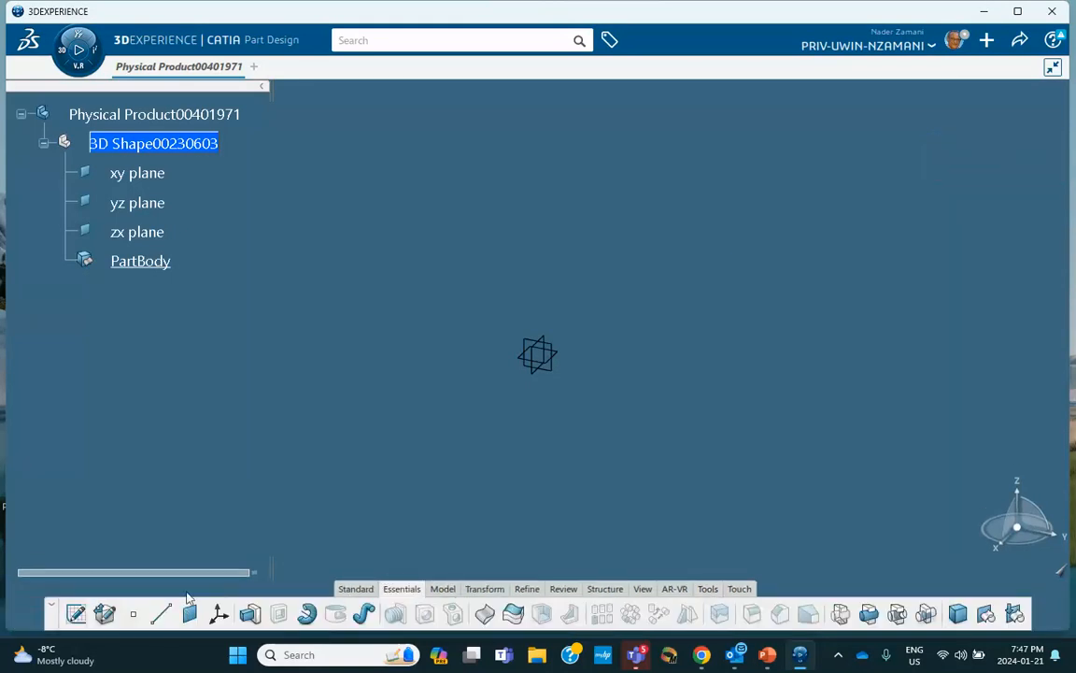
left_click(135, 614)
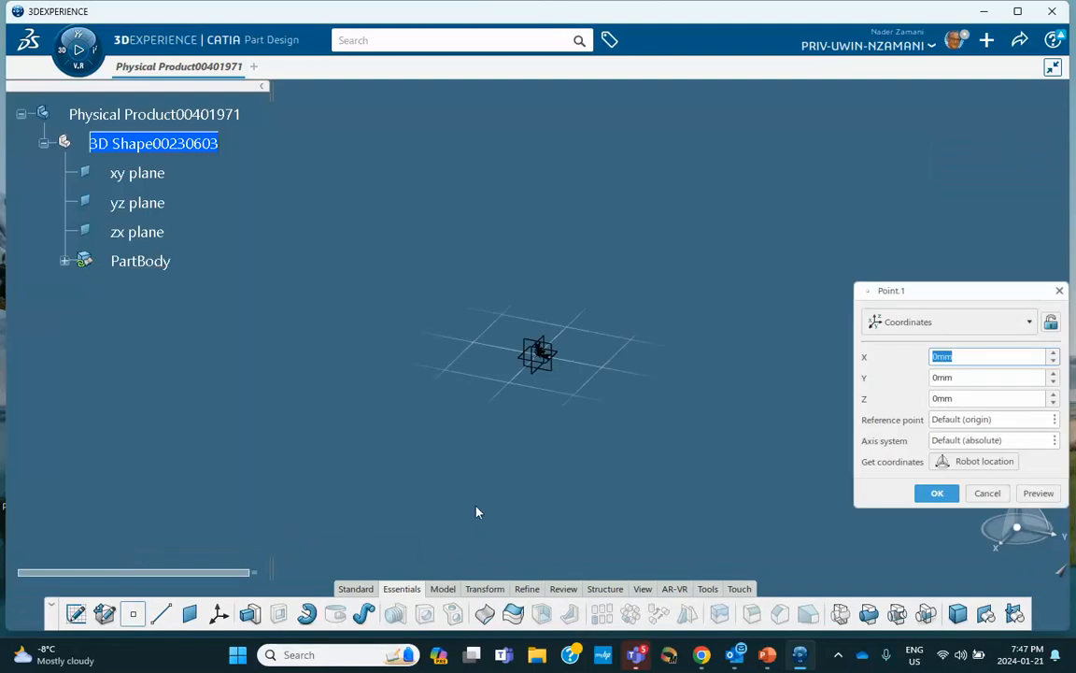
left_click(937, 495)
Step: Create two coordinate points at Y 2000 mm and Y 4000 mm, with X and Z at 0 mm
left_click_drag(947, 377, 908, 383)
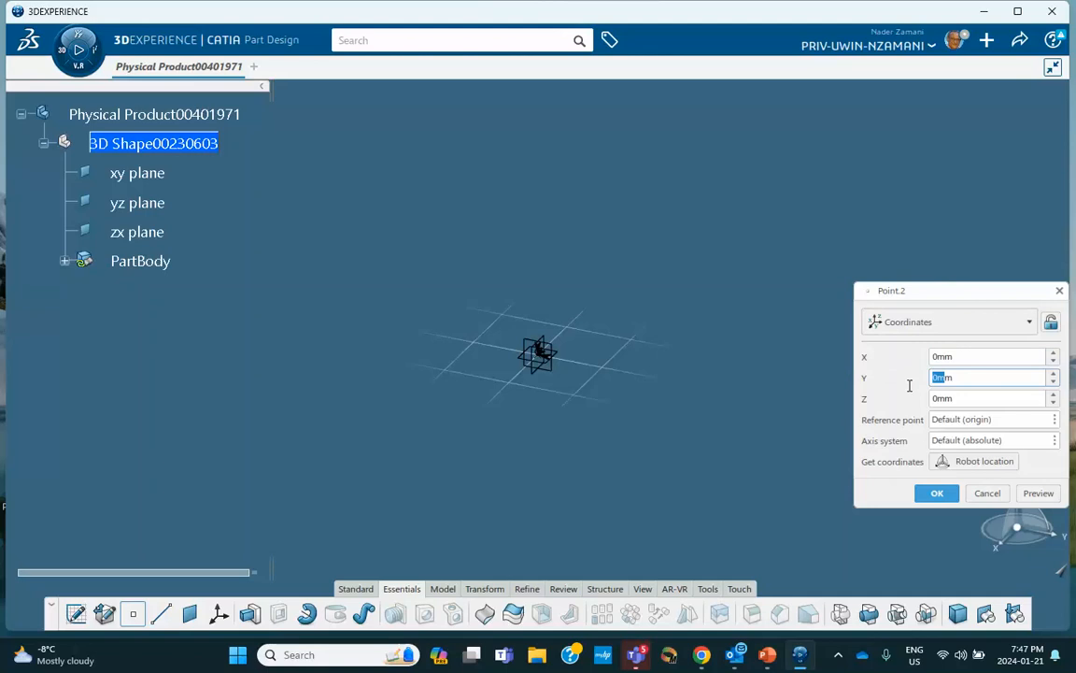
left_click_drag(987, 375, 893, 379)
type("2000")
left_click(937, 492)
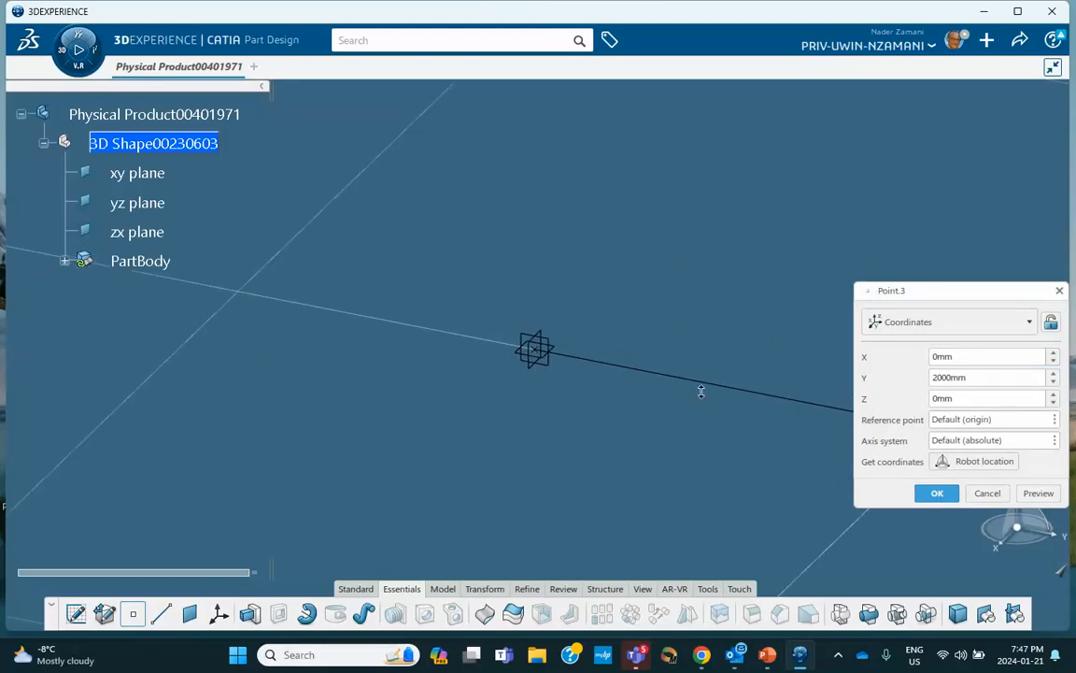
mouse_move(715, 495)
middle_mouse_down()
mouse_move(735, 473)
mouse_move(497, 445)
middle_mouse_up()
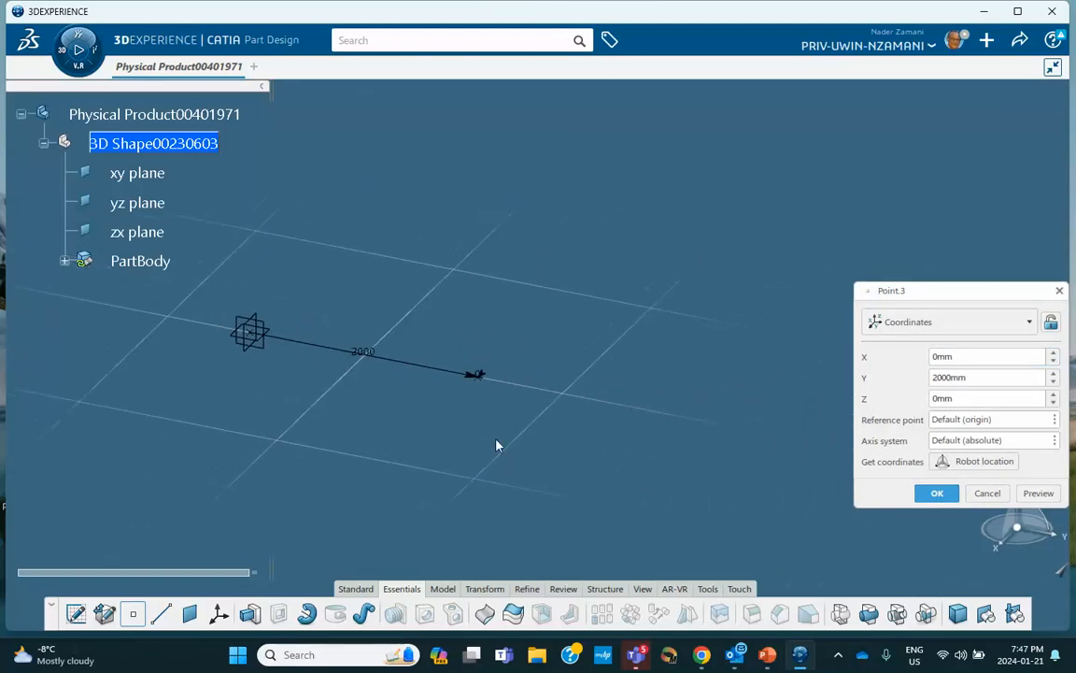
left_click_drag(975, 377, 871, 377)
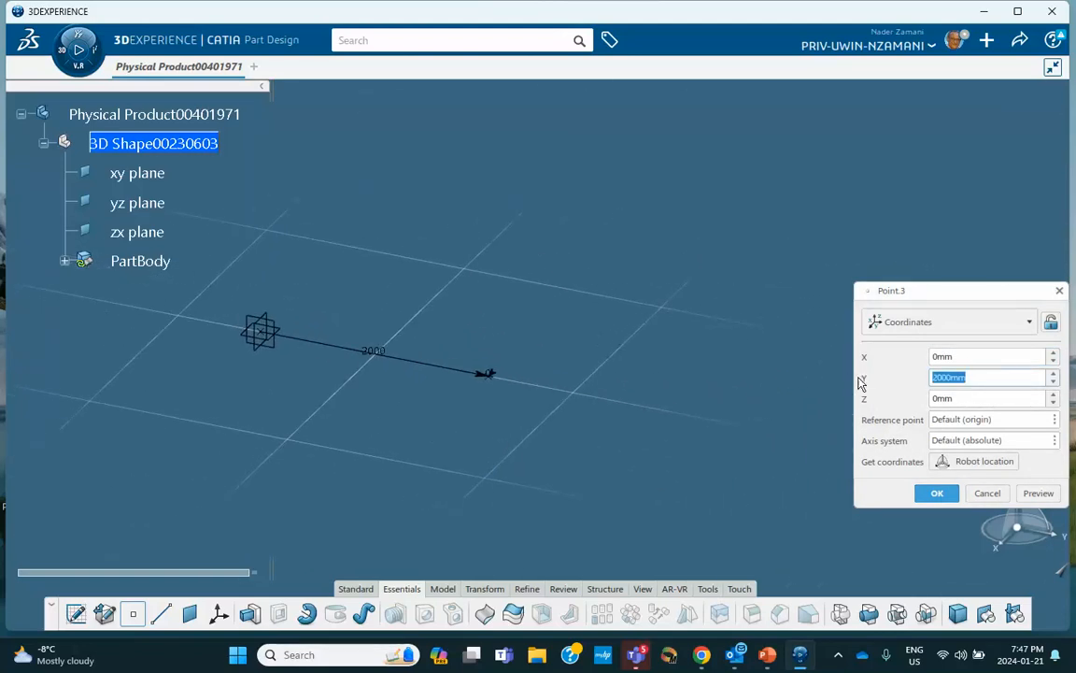
type("4000")
left_click(923, 492)
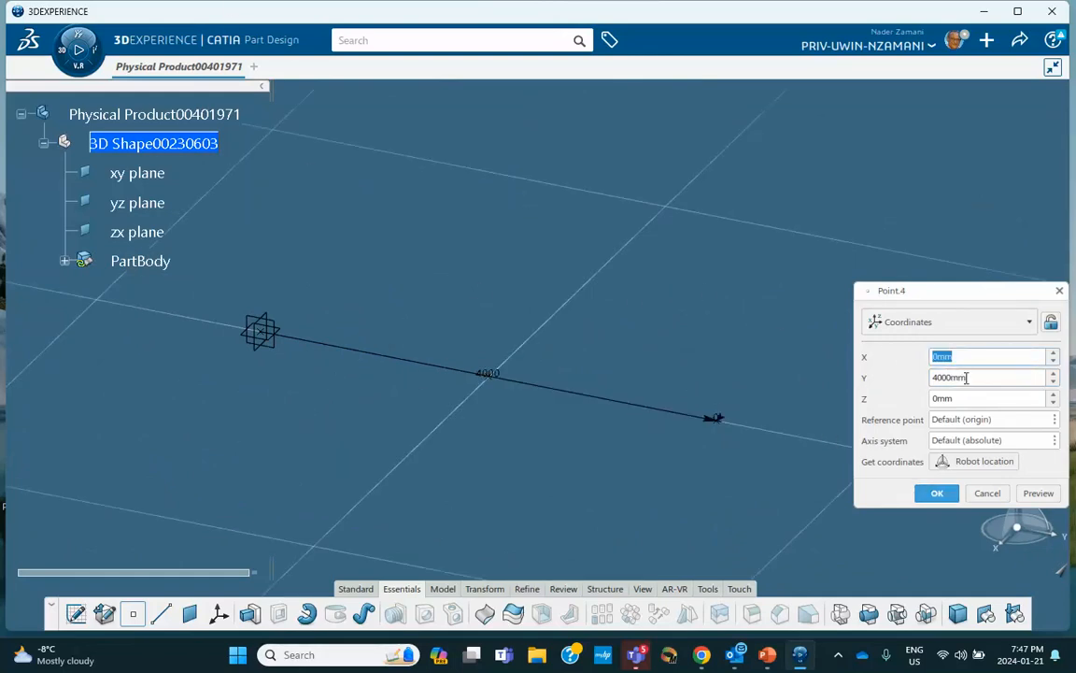
Step: Create two upper points at Z 2000 mm, one at Y 0 mm and one at Y 2000 mm
left_click_drag(959, 375, 884, 371)
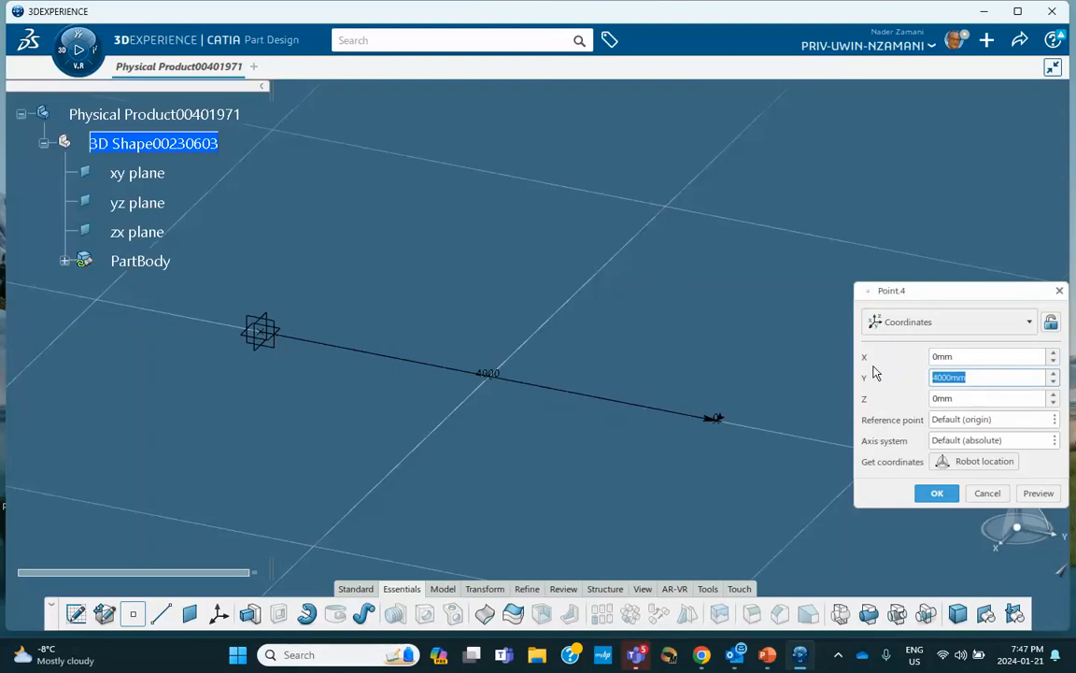
type("0")
key("Tab")
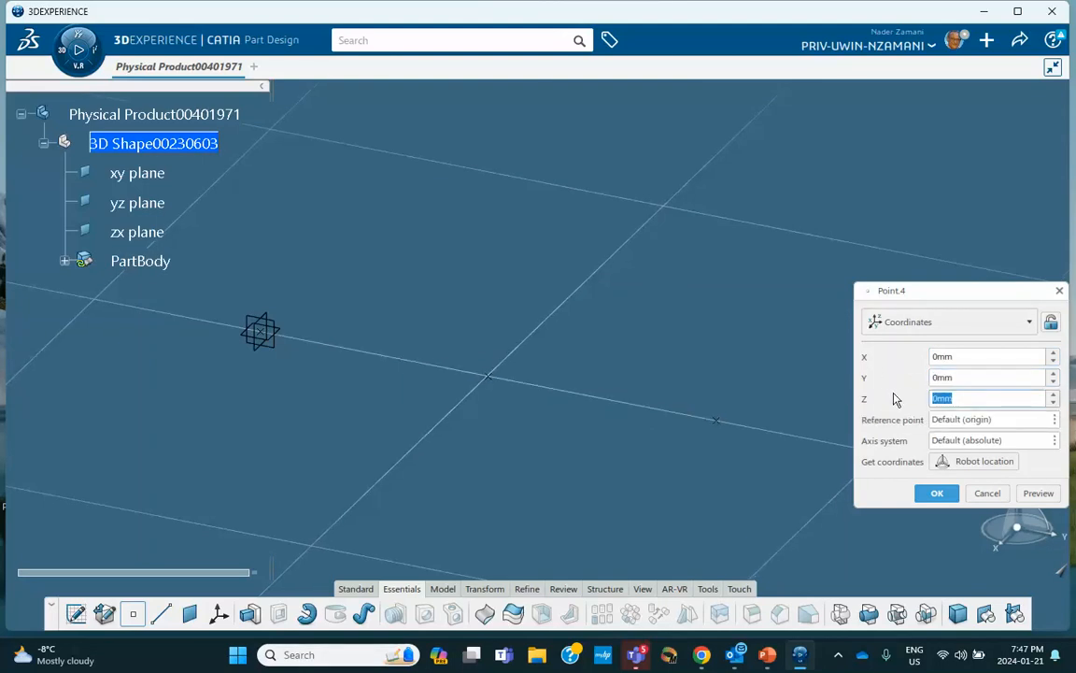
type("2000")
left_click(937, 493)
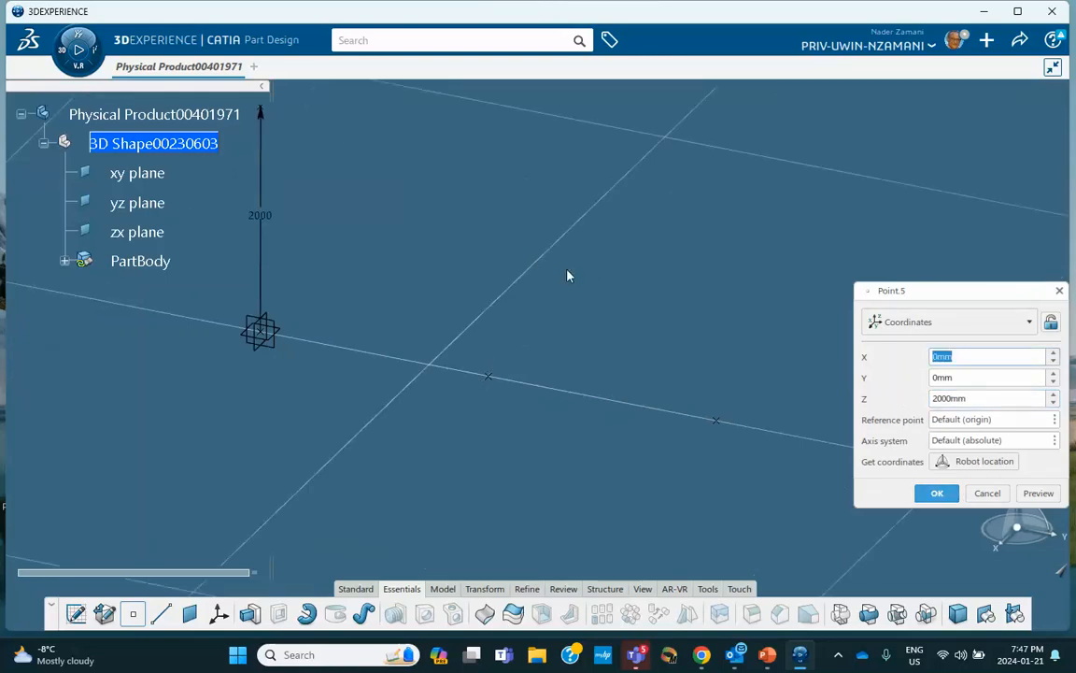
left_click(959, 377)
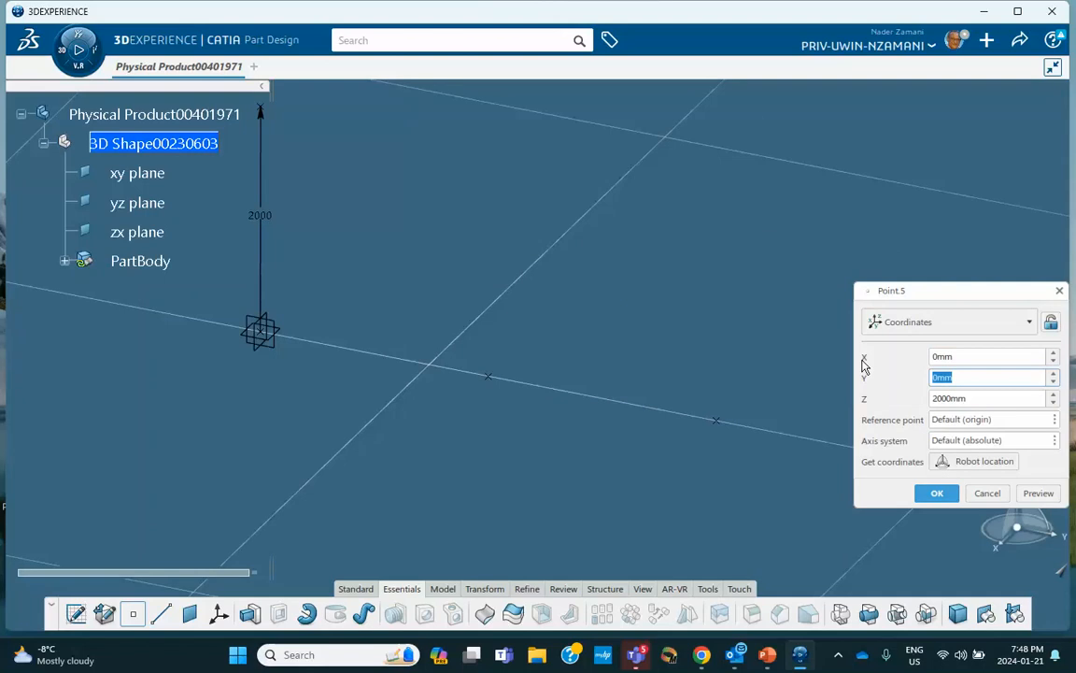
type("2000")
left_click(937, 492)
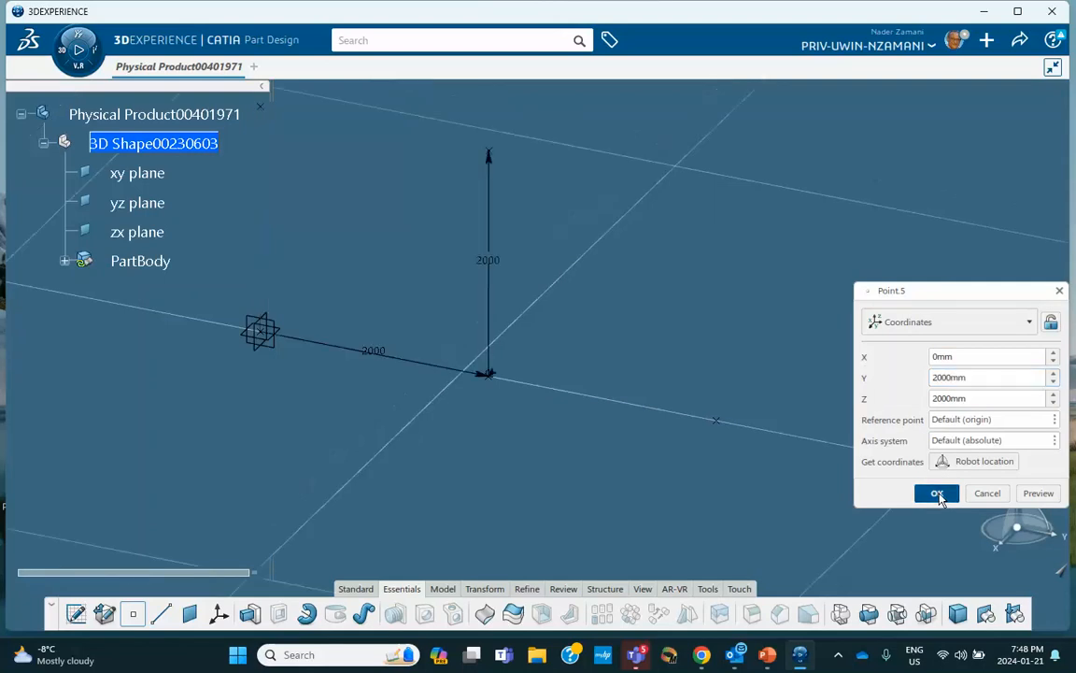
Step: Create two more upper points at Y 4000 mm and Y 6000 mm, keeping Z at 2000 mm, and end point creation
middle_click_drag(516, 170, 551, 274)
double_click(951, 378)
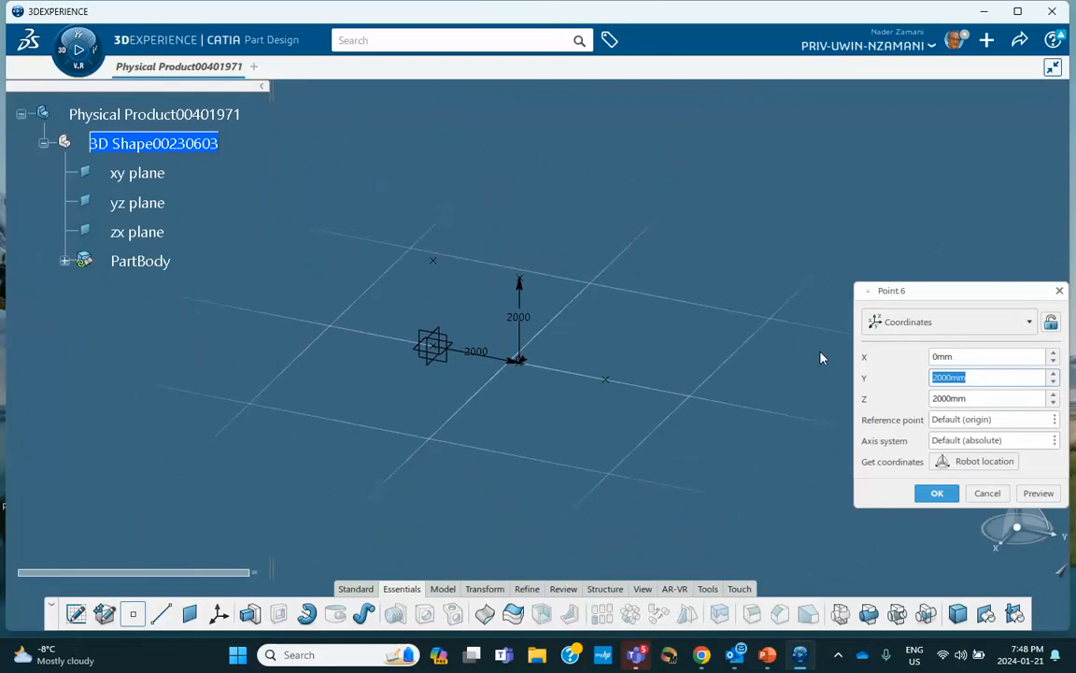
type("4000")
left_click(930, 497)
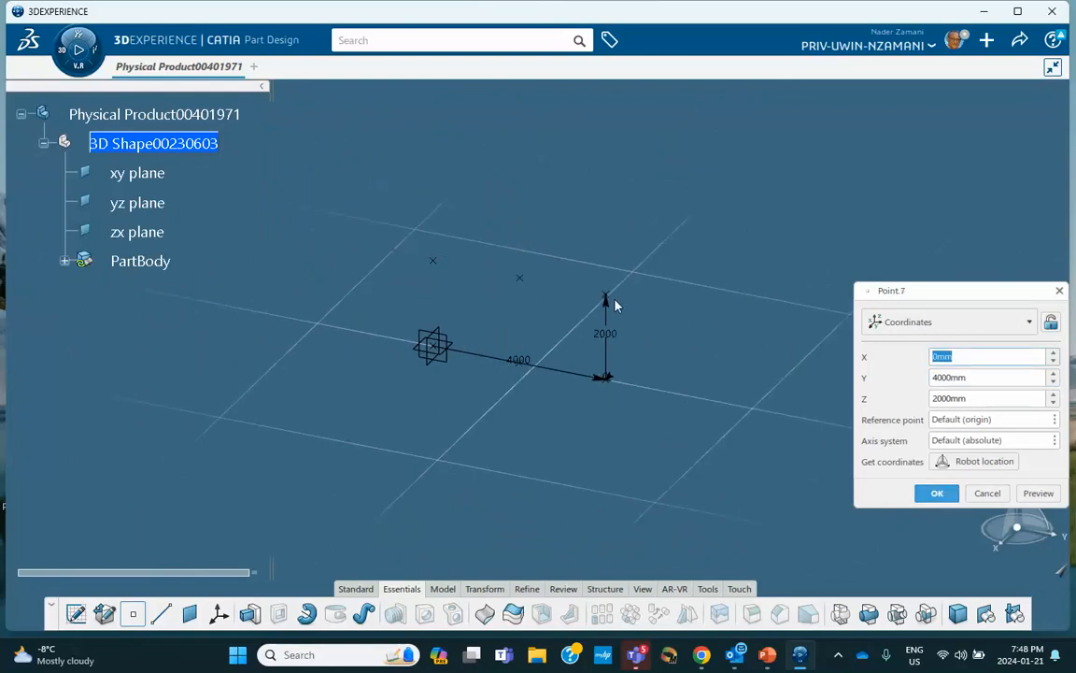
left_click(972, 376)
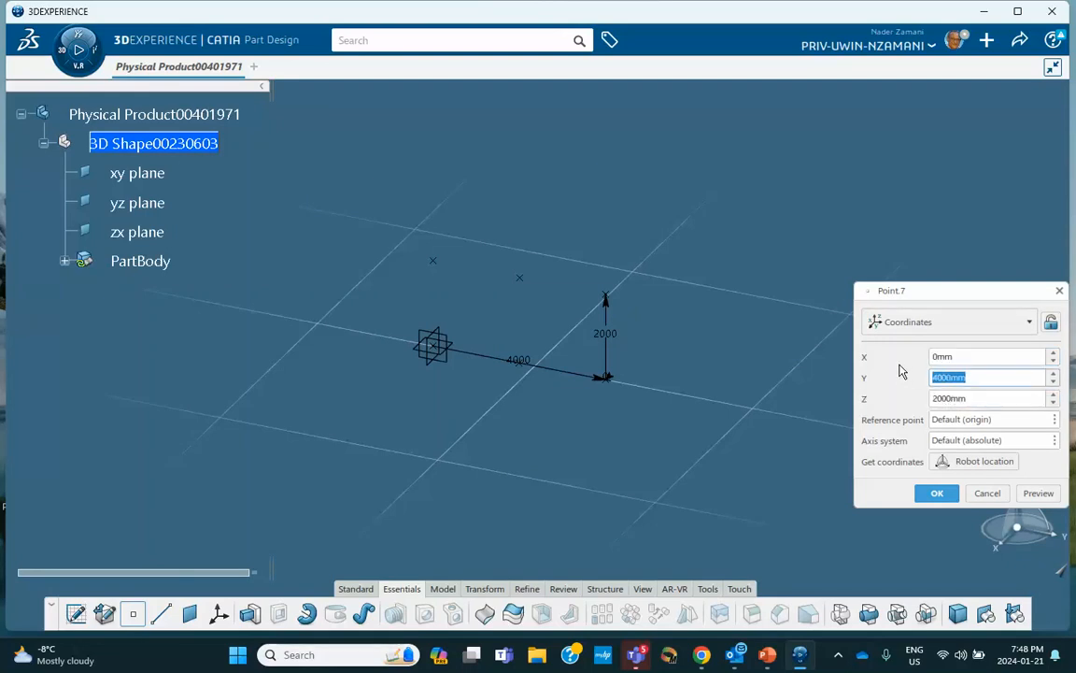
type("6000")
left_click(937, 492)
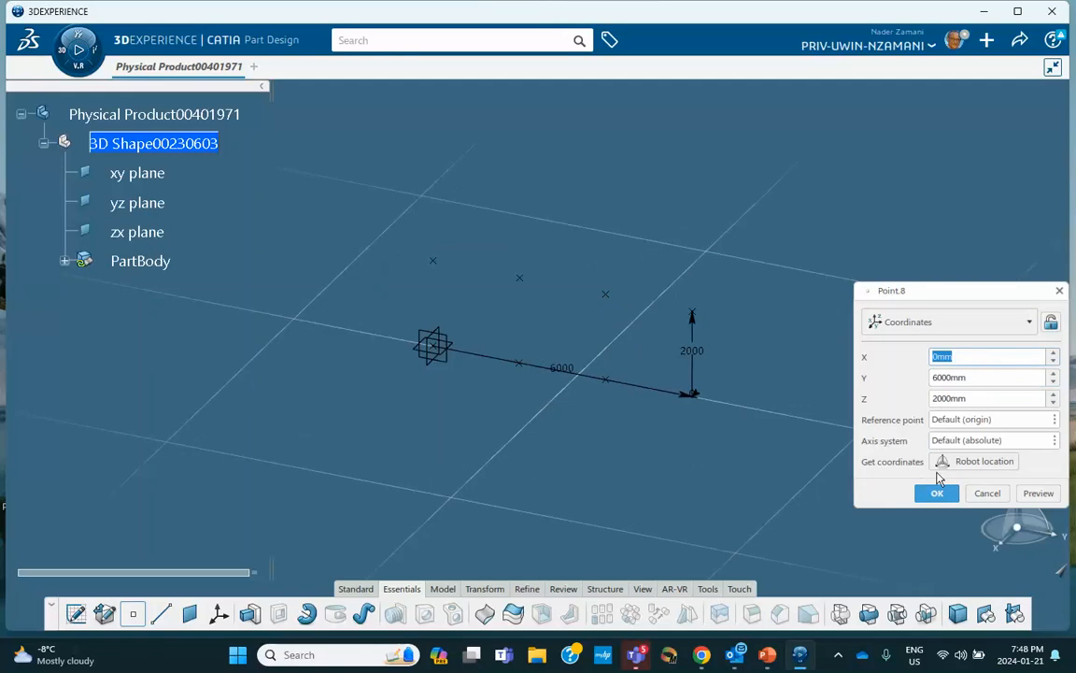
left_click(988, 493)
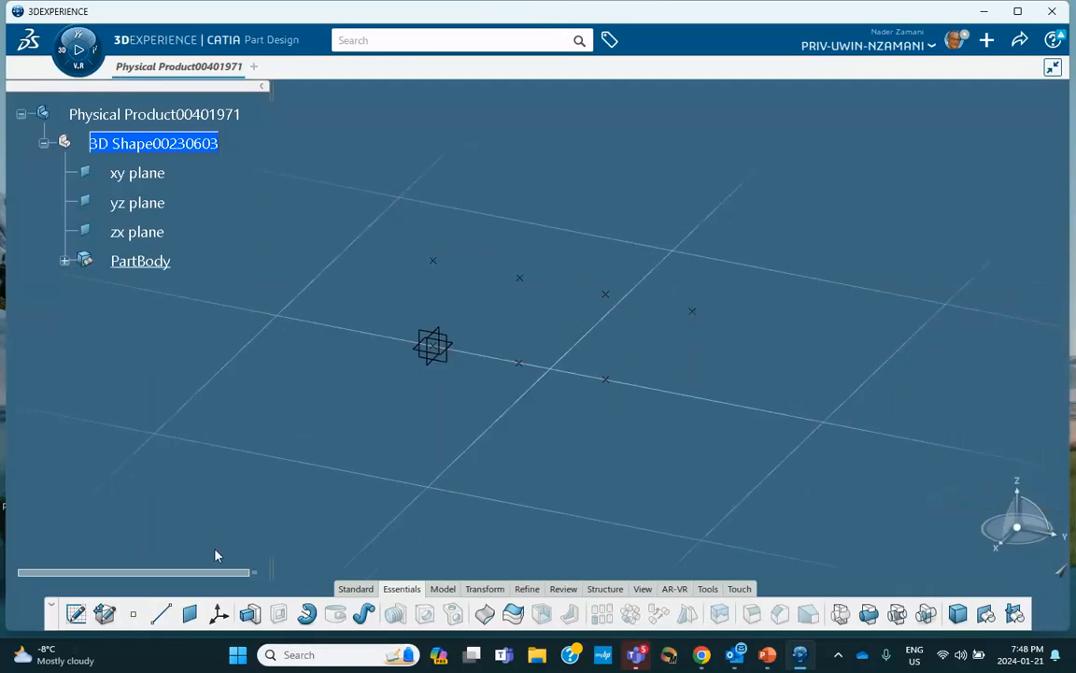
Step: Create two point-to-point lines along the bottom chord, from the origin to the 2000 mm point and on to the 4000 mm point
left_click(161, 613)
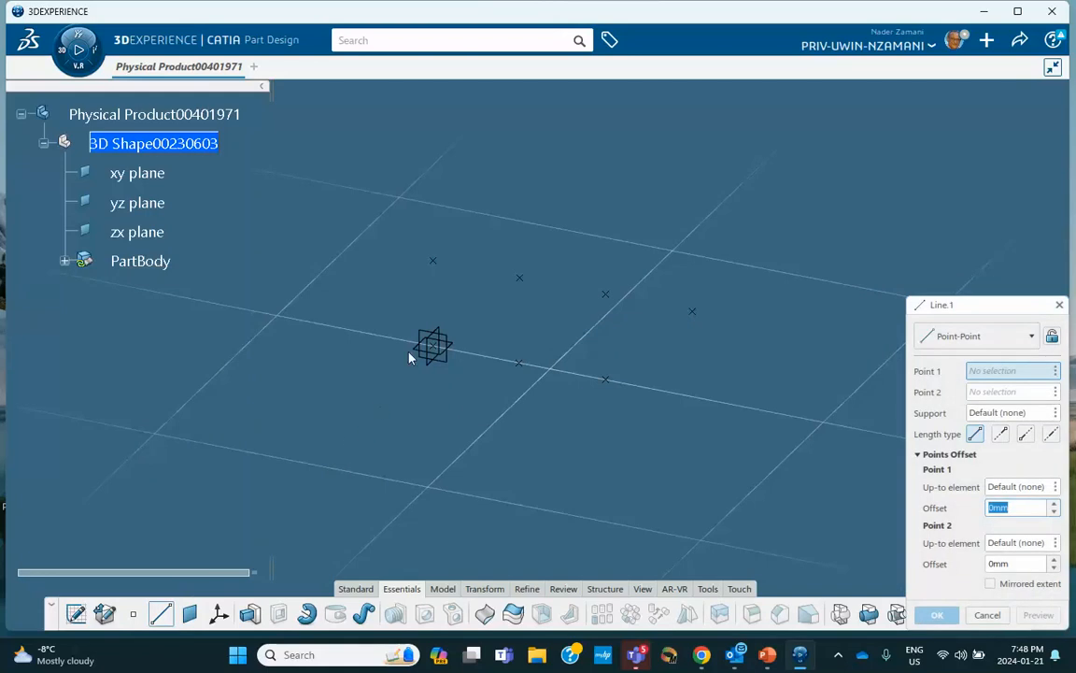
left_click(434, 348)
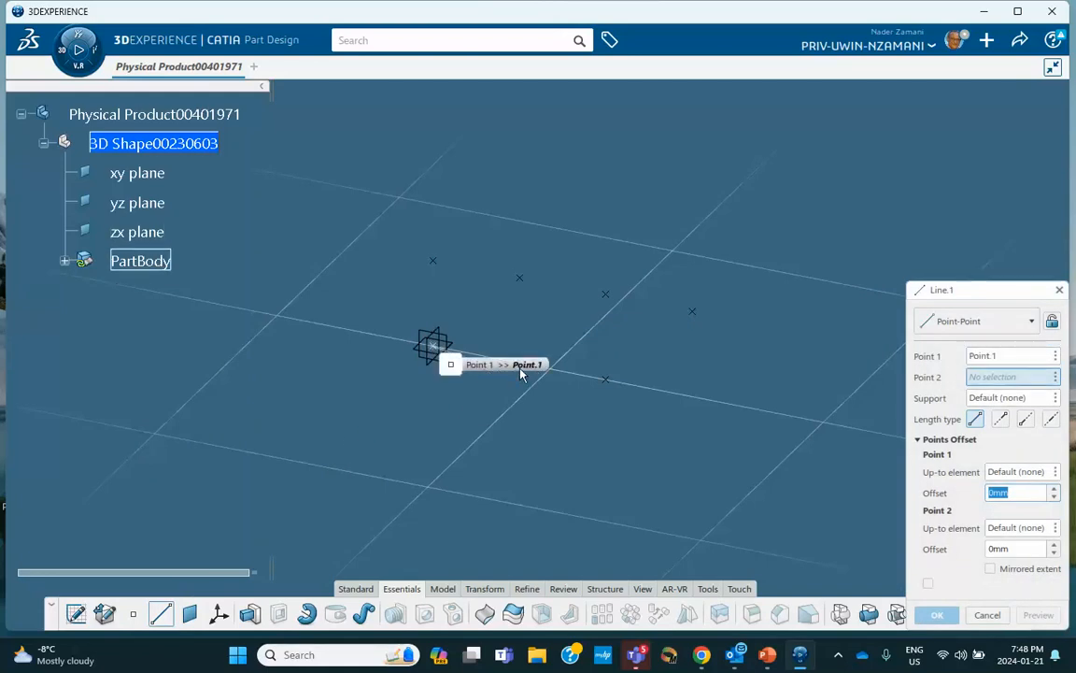
scroll(540, 242, "up", 5)
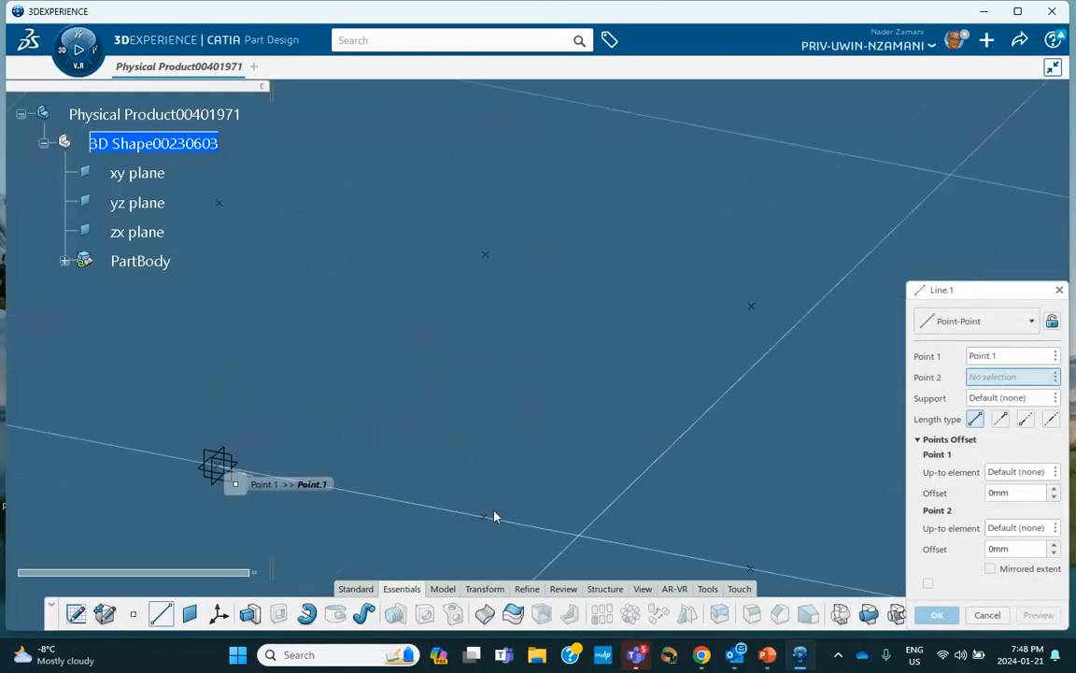
left_click(483, 526)
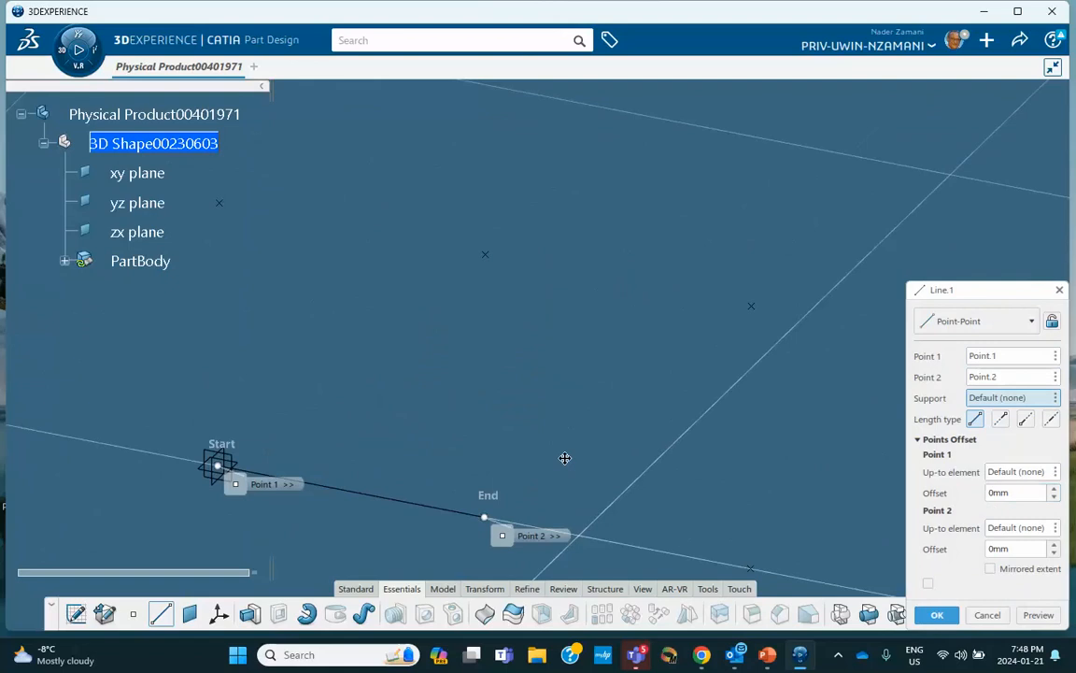
middle_click_drag(564, 457, 403, 276)
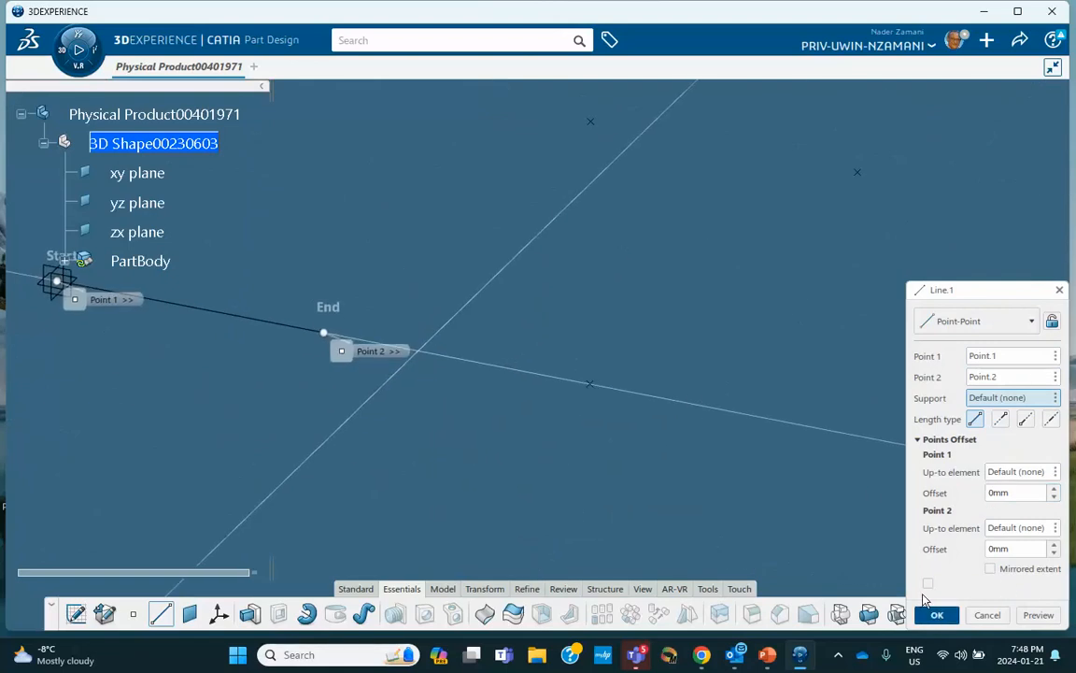
left_click(934, 614)
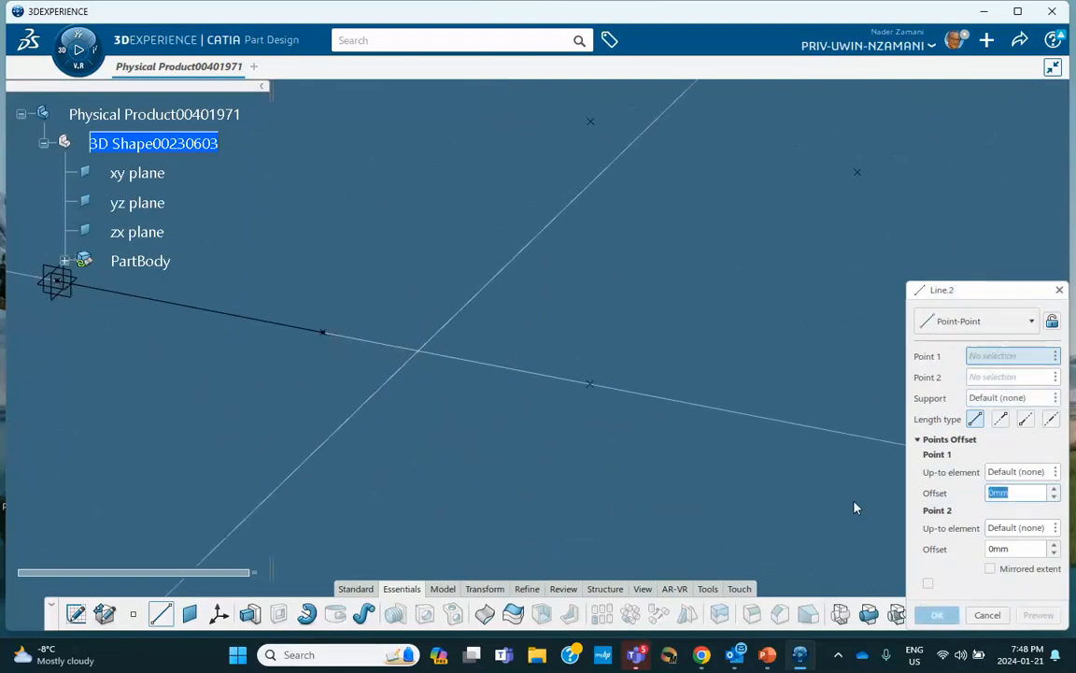
left_click(323, 335)
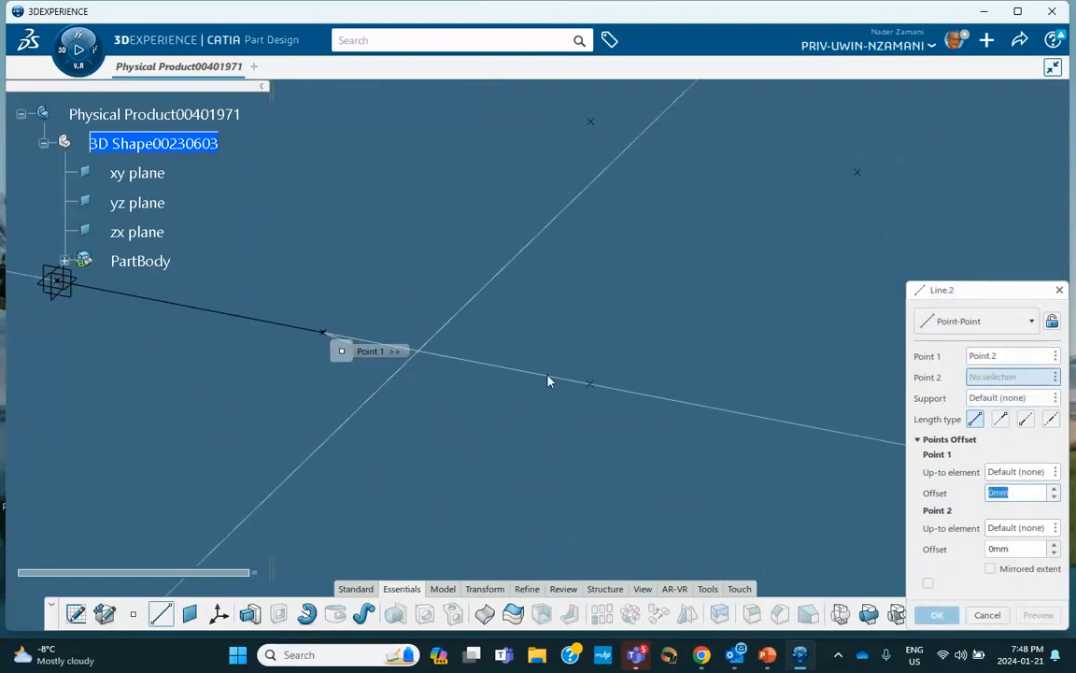
left_click(590, 384)
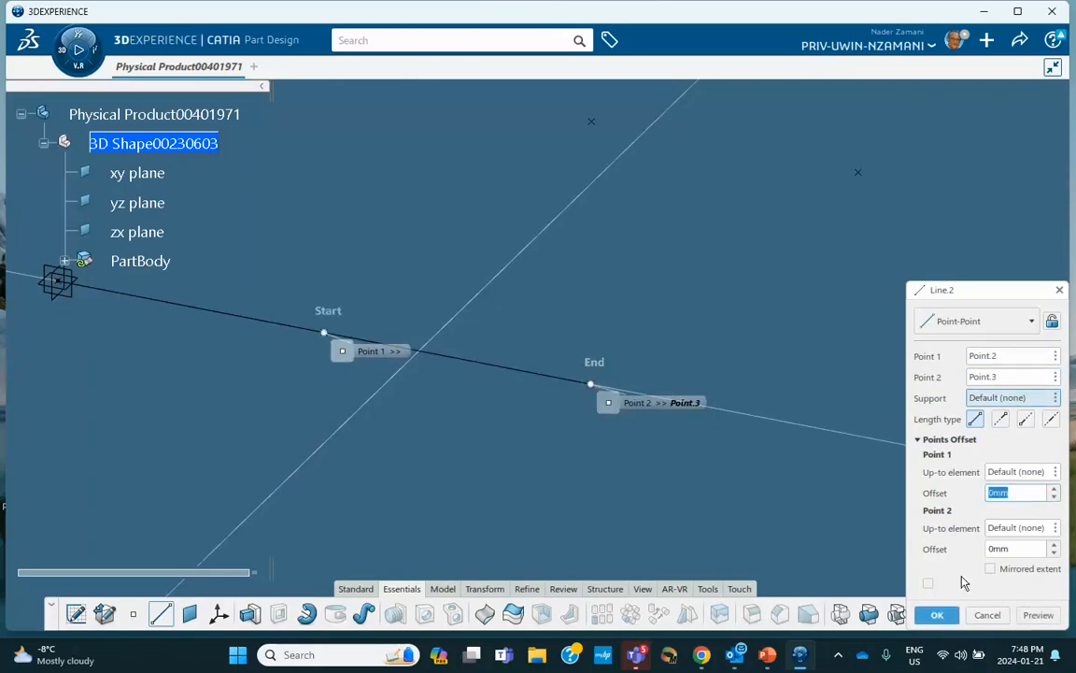
left_click(937, 614)
Step: Create the first top chord line between the upper points at Y 0 mm and Y 2000 mm
middle_click_drag(722, 390, 971, 584)
middle_click_drag(665, 367, 674, 405)
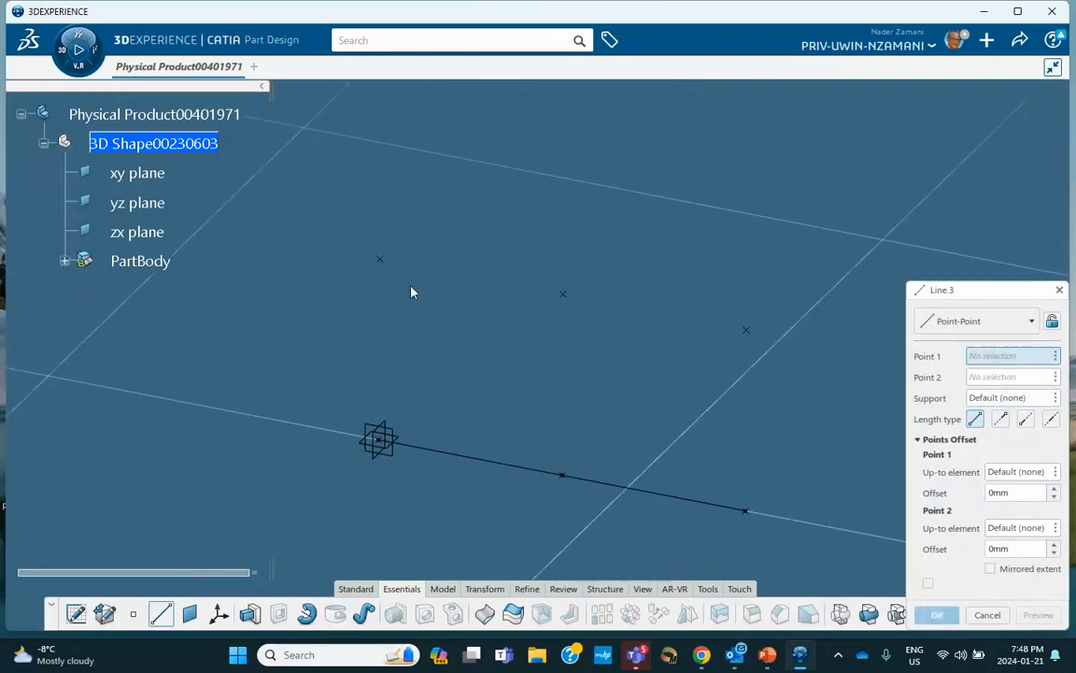
left_click(382, 262)
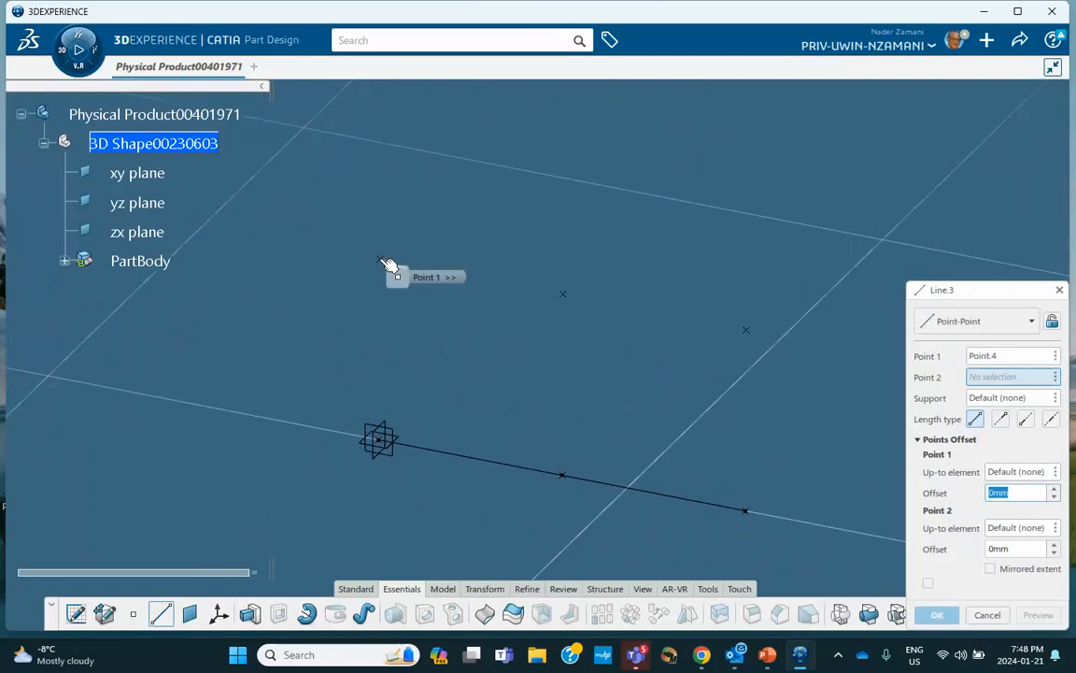
left_click(563, 293)
key("Return")
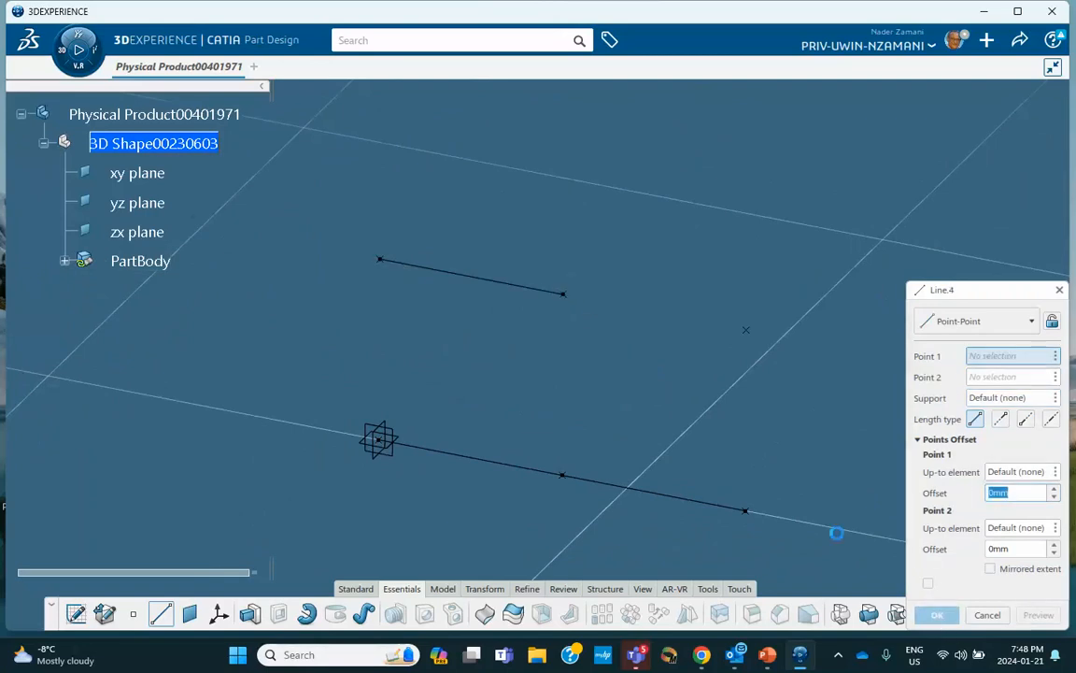
Step: Create a diagonal line from the origin point to the upper point at Y 2000 mm
left_click(385, 444)
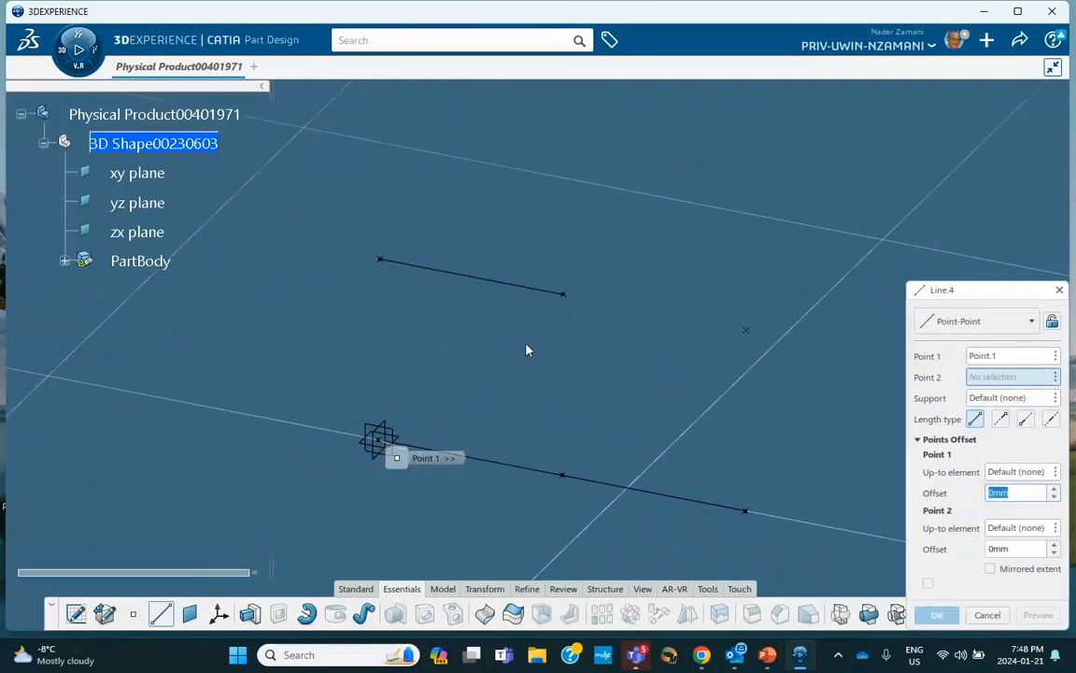
left_click(564, 295)
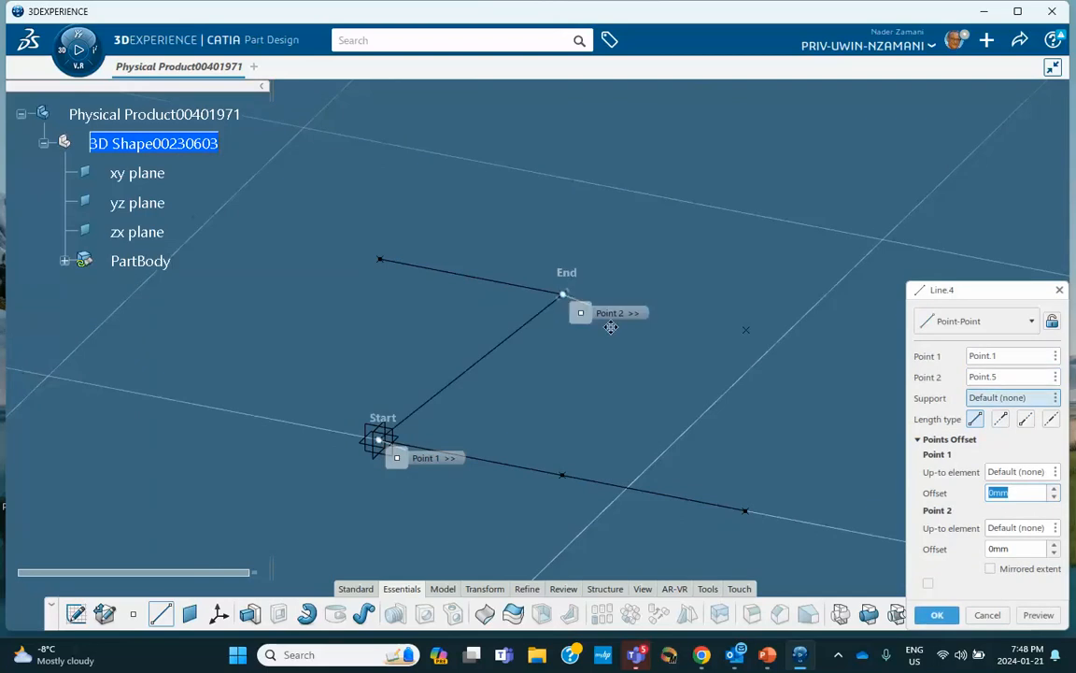
left_click(936, 615)
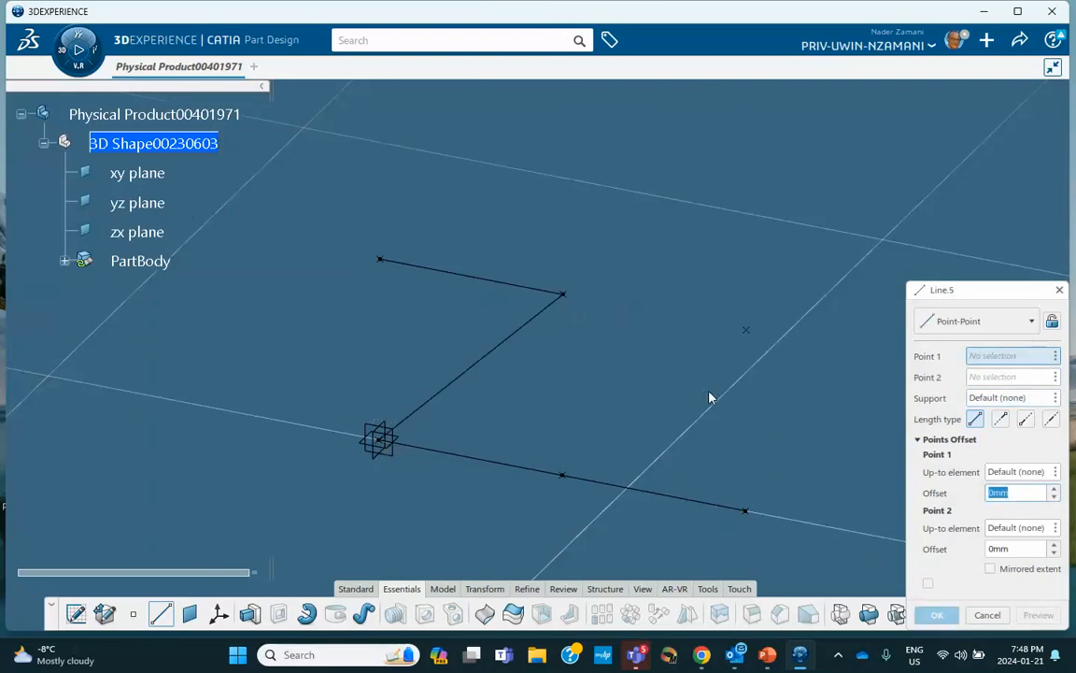
Step: Create a vertical line between the upper and lower points at Y 2000 mm, and a top chord line from Y 2000 mm to Y 4000 mm
middle_click_drag(711, 396, 581, 311)
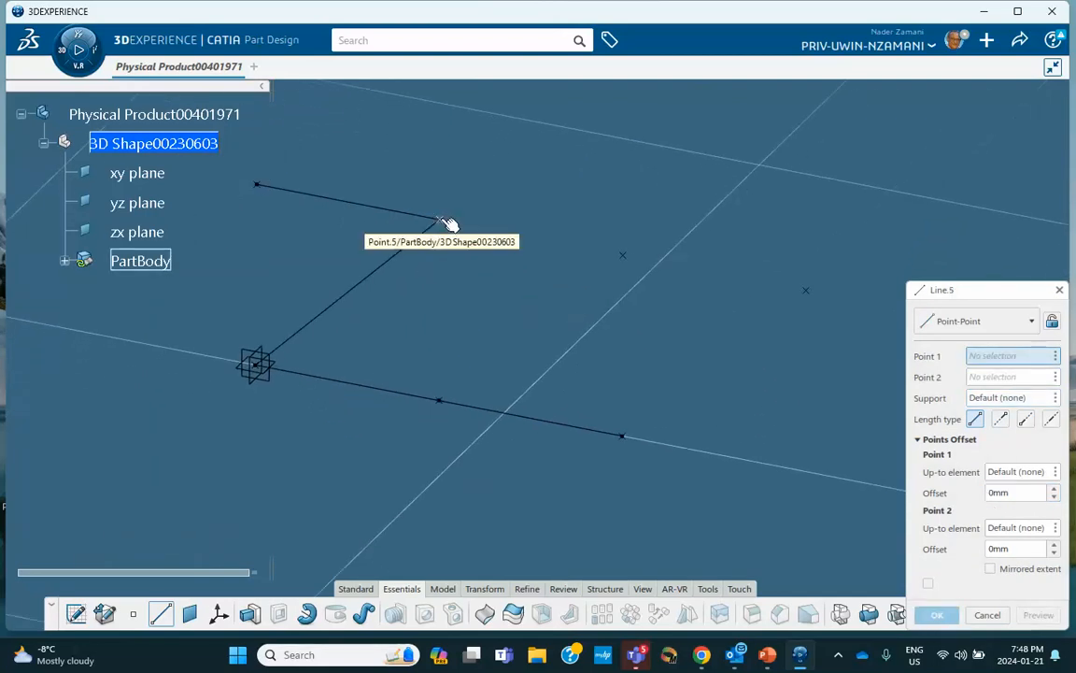
left_click(440, 221)
left_click(440, 402)
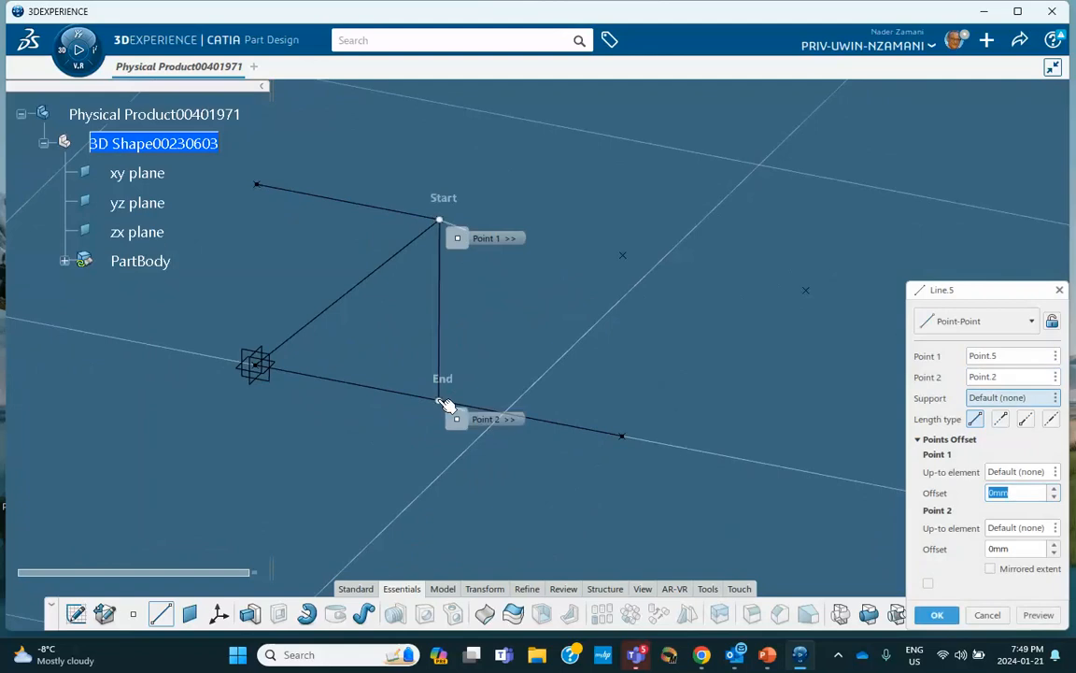
left_click(937, 614)
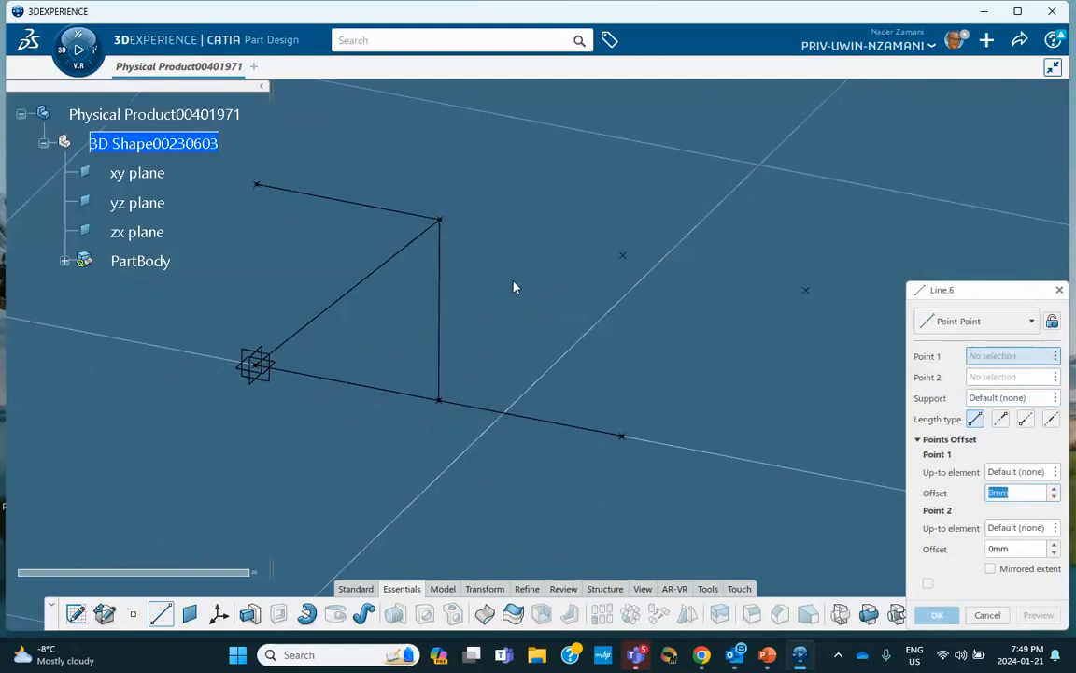
left_click(444, 223)
left_click(623, 256)
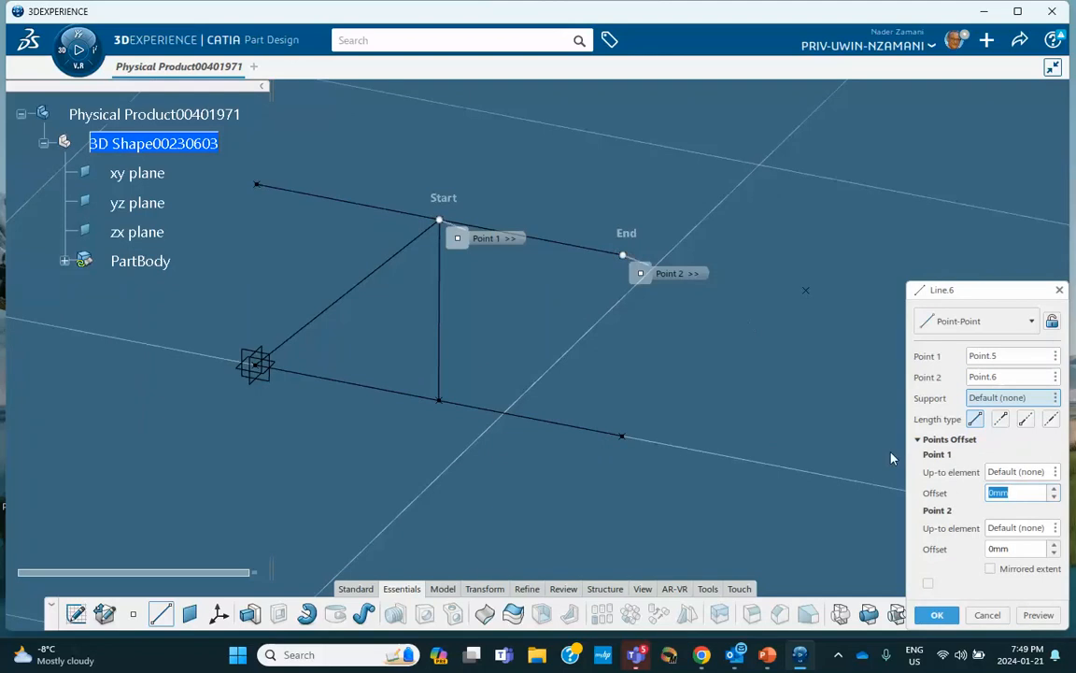
left_click(938, 615)
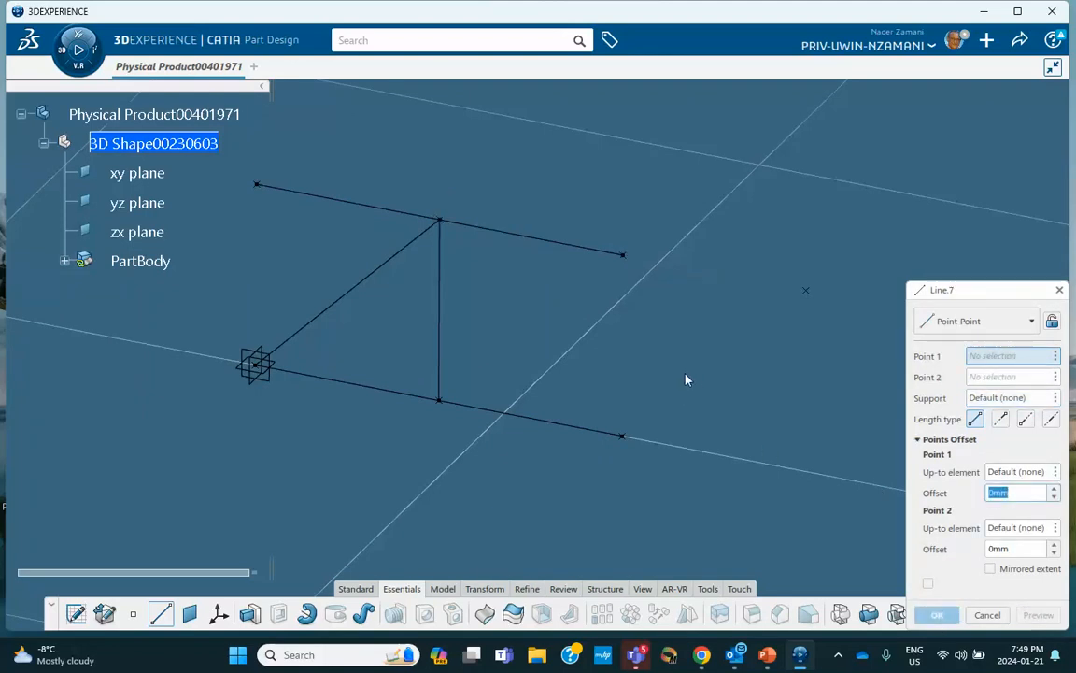
Step: Create a diagonal from the upper Y 2000 mm point to the lower Y 4000 mm point, and a vertical line at Y 4000 mm
left_click(440, 224)
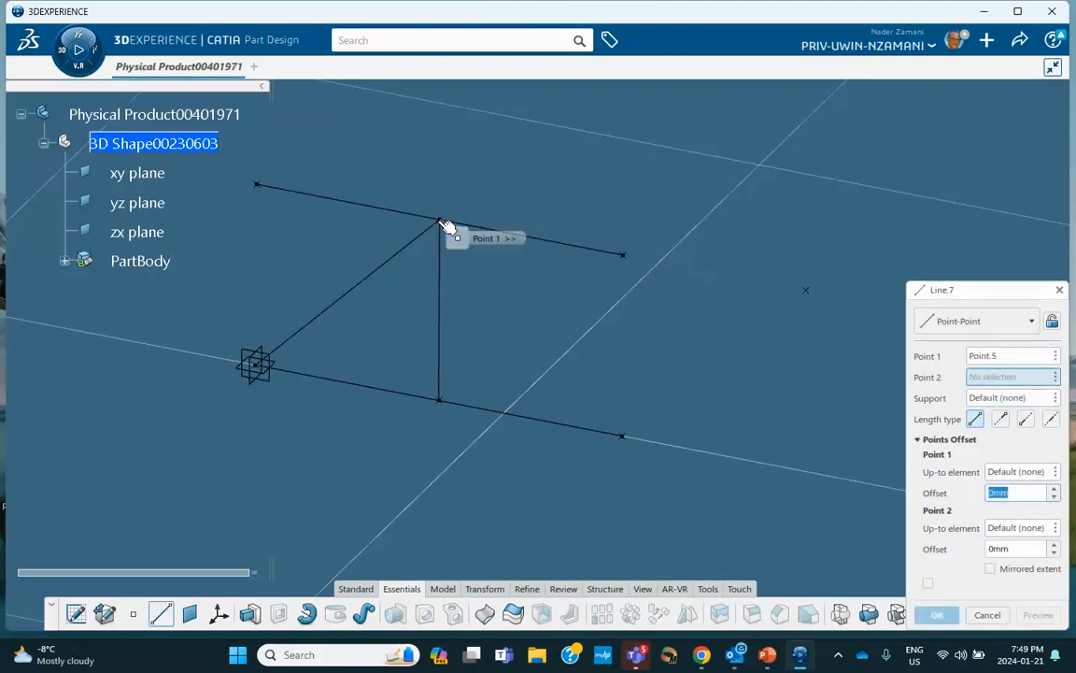
left_click(627, 437)
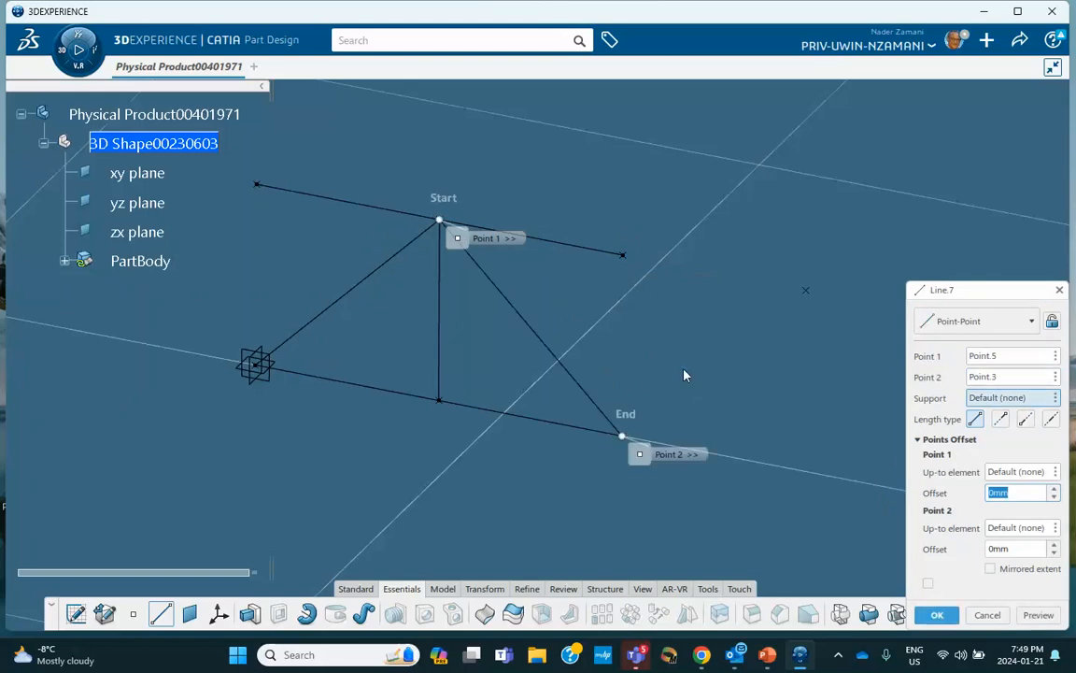
left_click(936, 615)
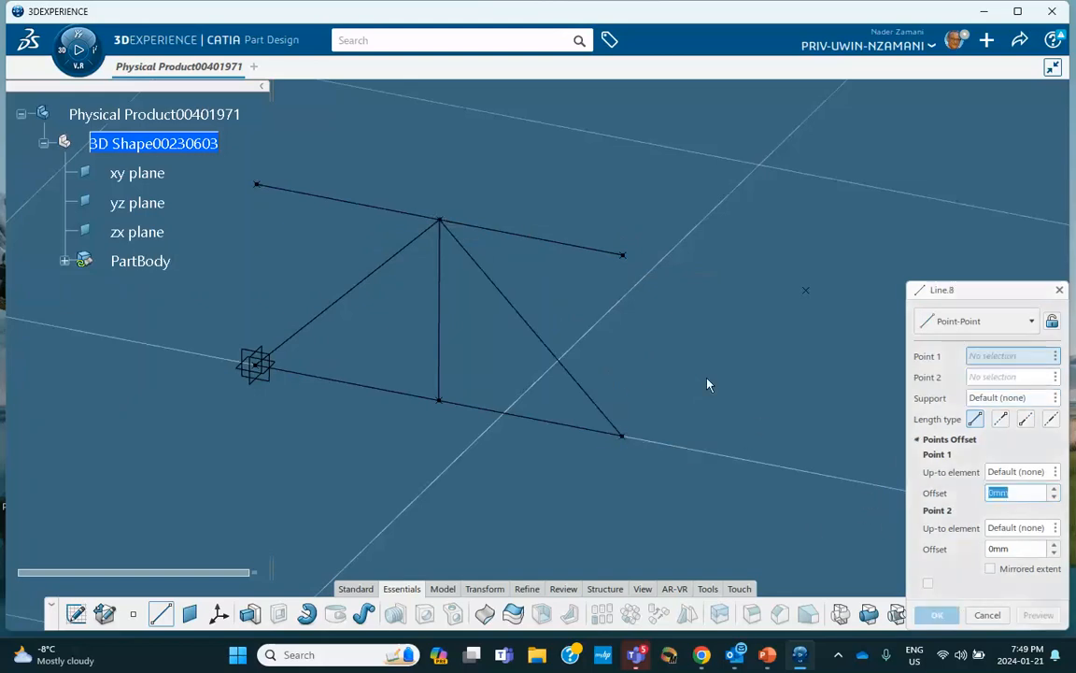
left_click(623, 257)
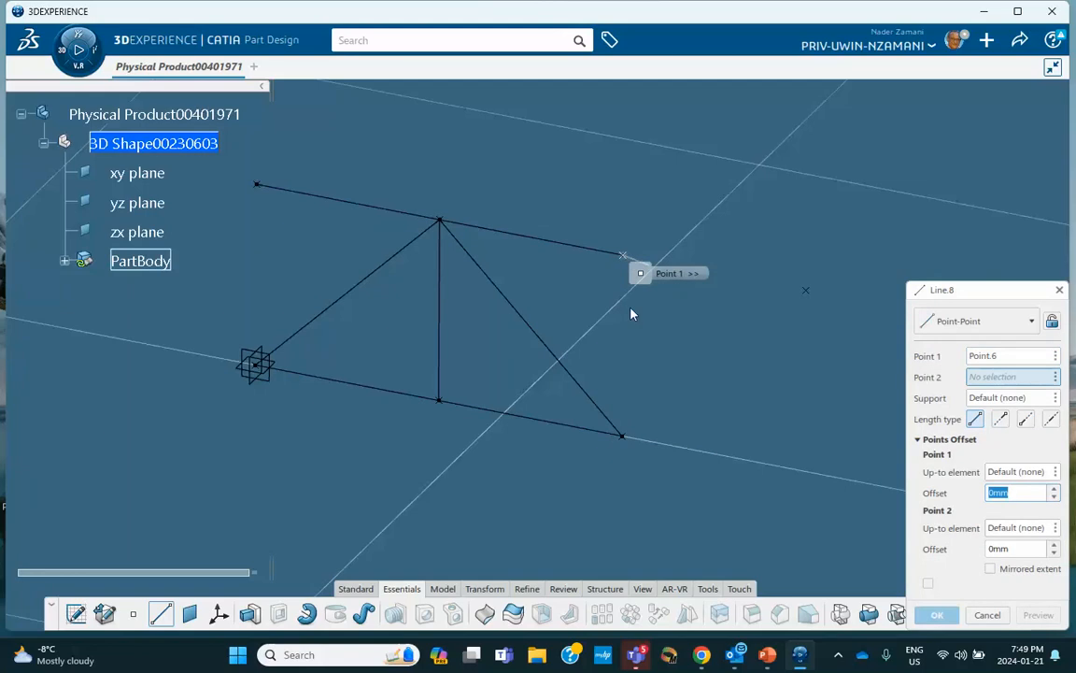
left_click(623, 437)
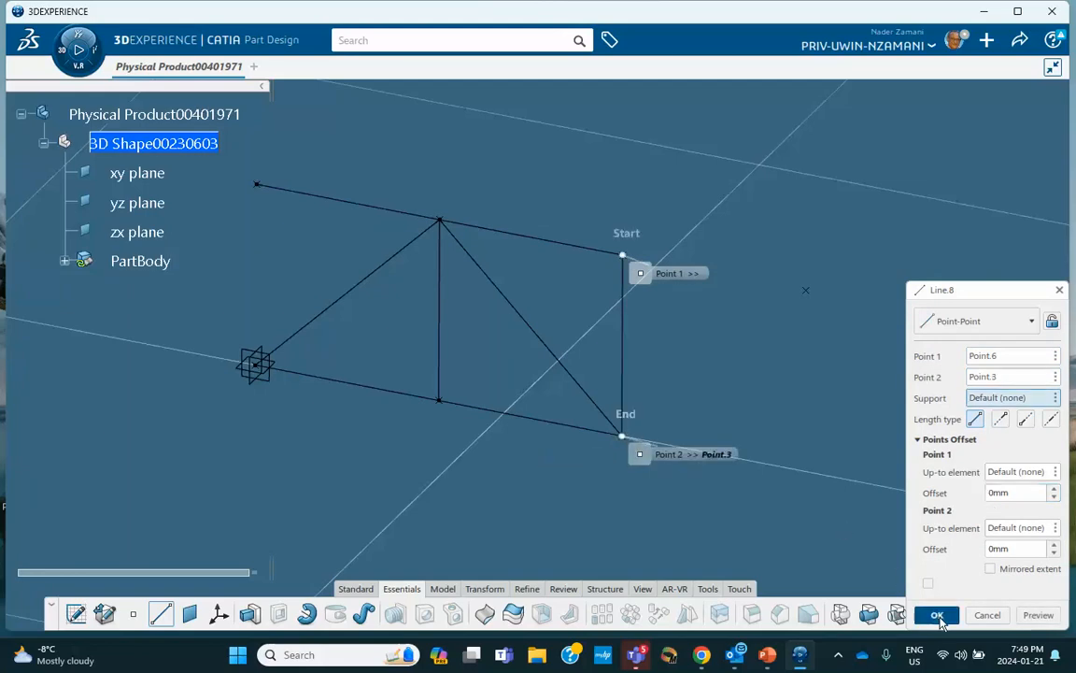
left_click(938, 615)
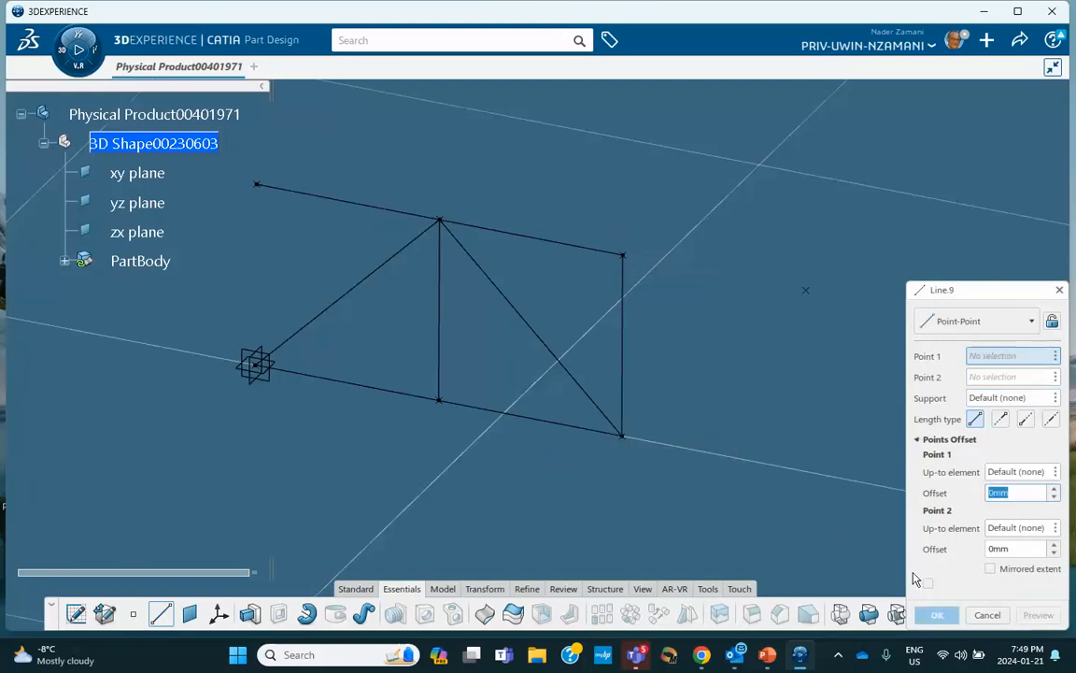
Step: Create the last top chord line from Y 4000 mm to Y 6000 mm and a diagonal to the lower Y 4000 mm point, ending line creation
left_click(624, 257)
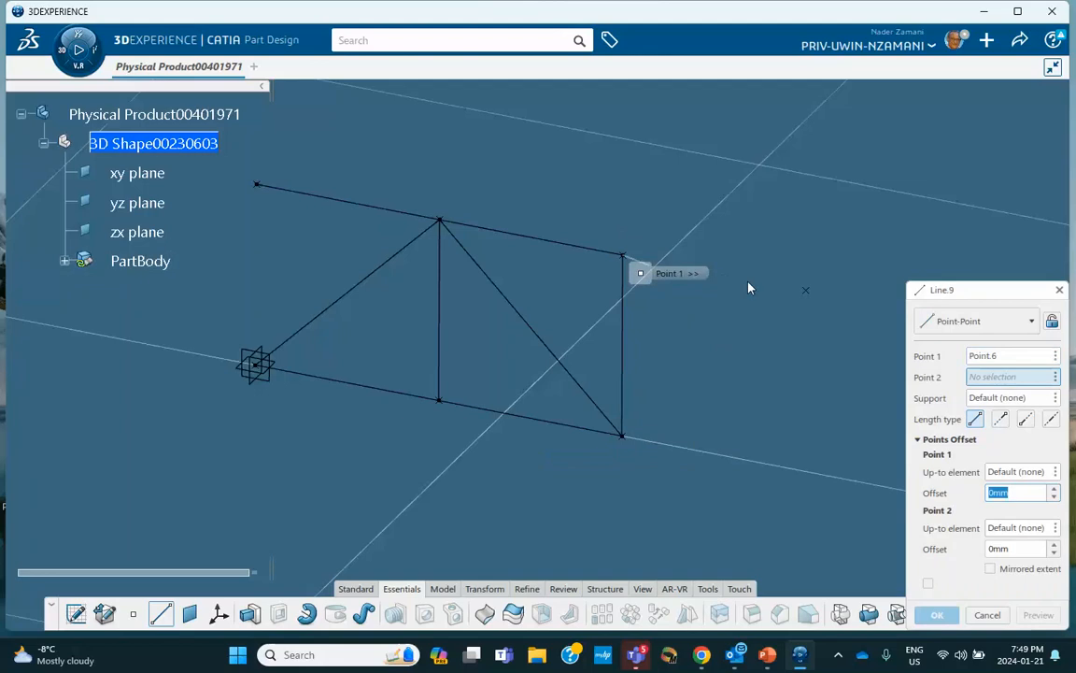
left_click(807, 290)
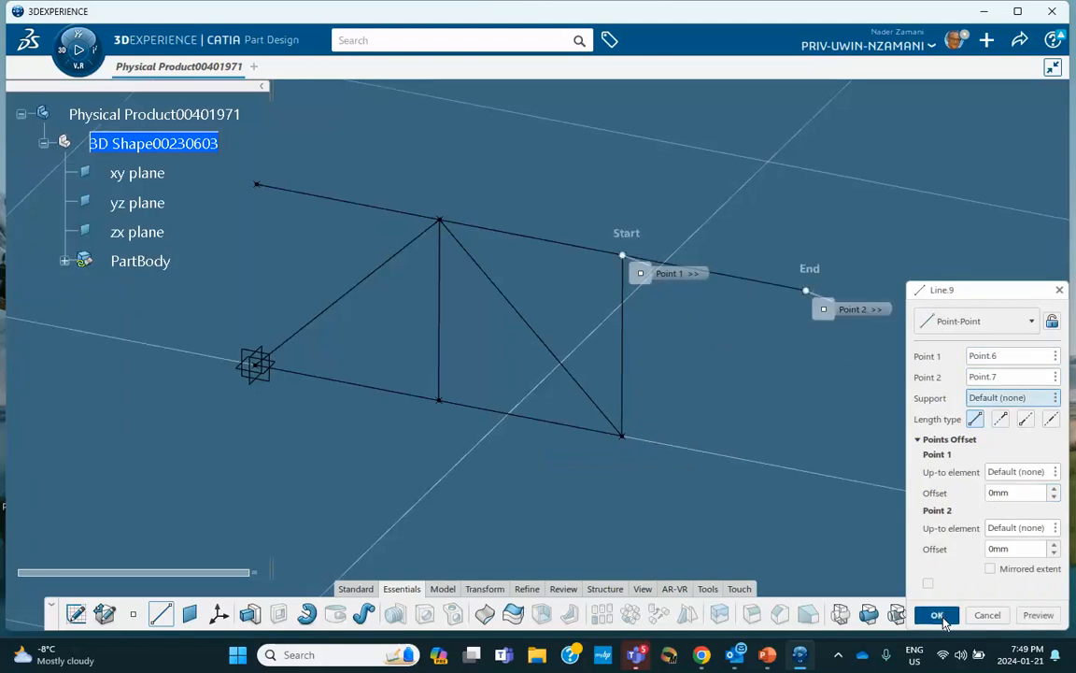
left_click(940, 615)
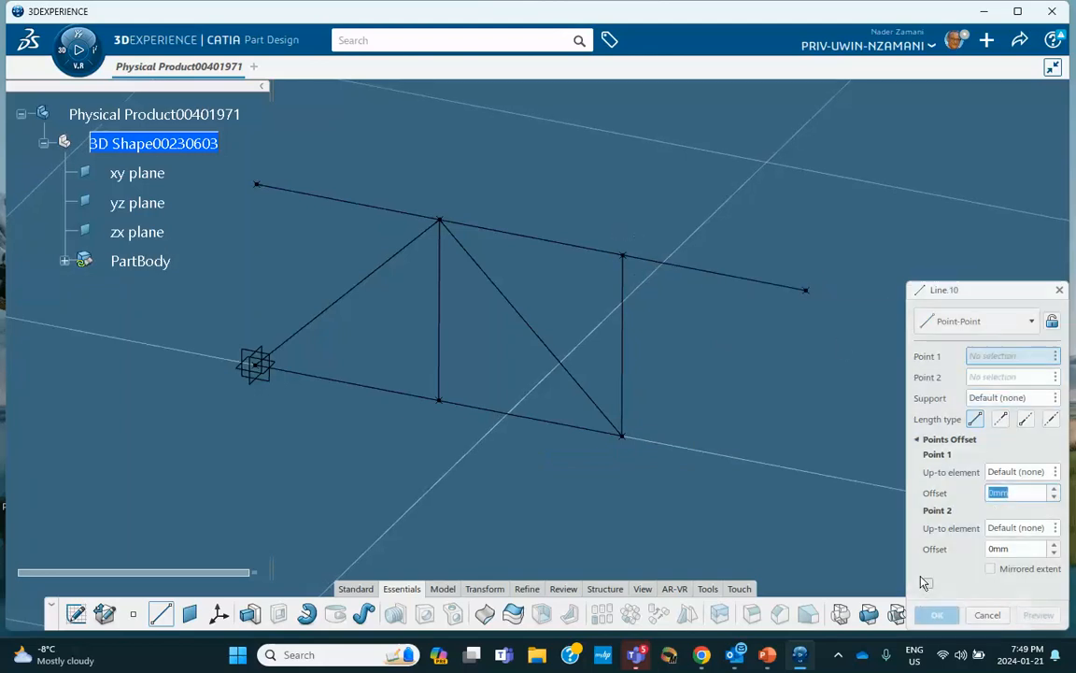
left_click(808, 297)
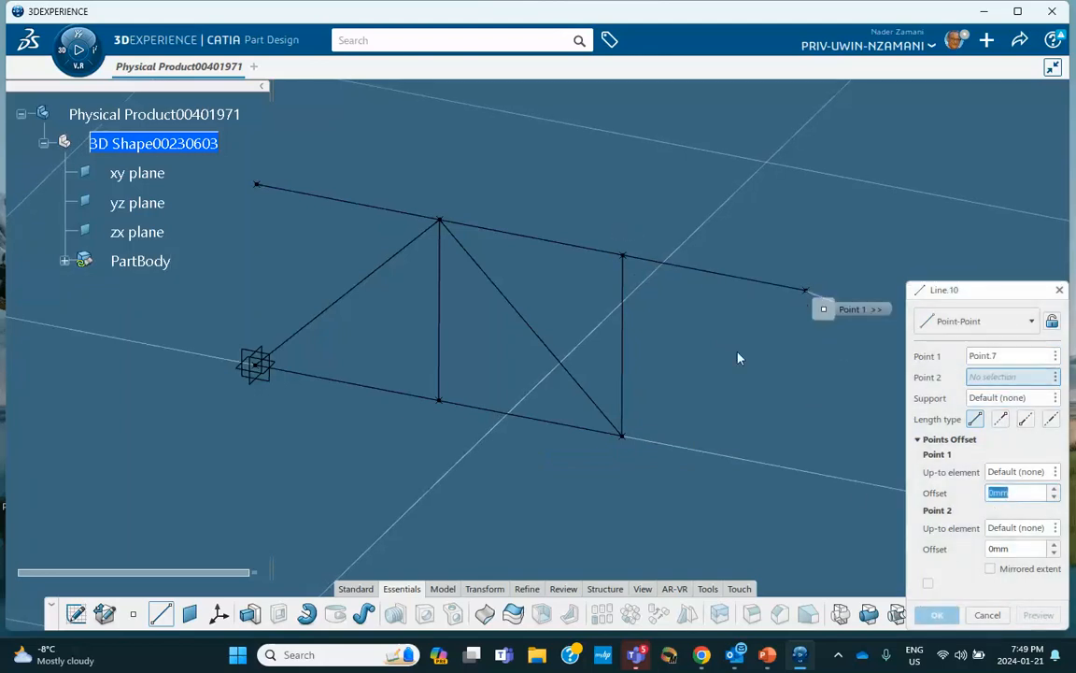
left_click(624, 436)
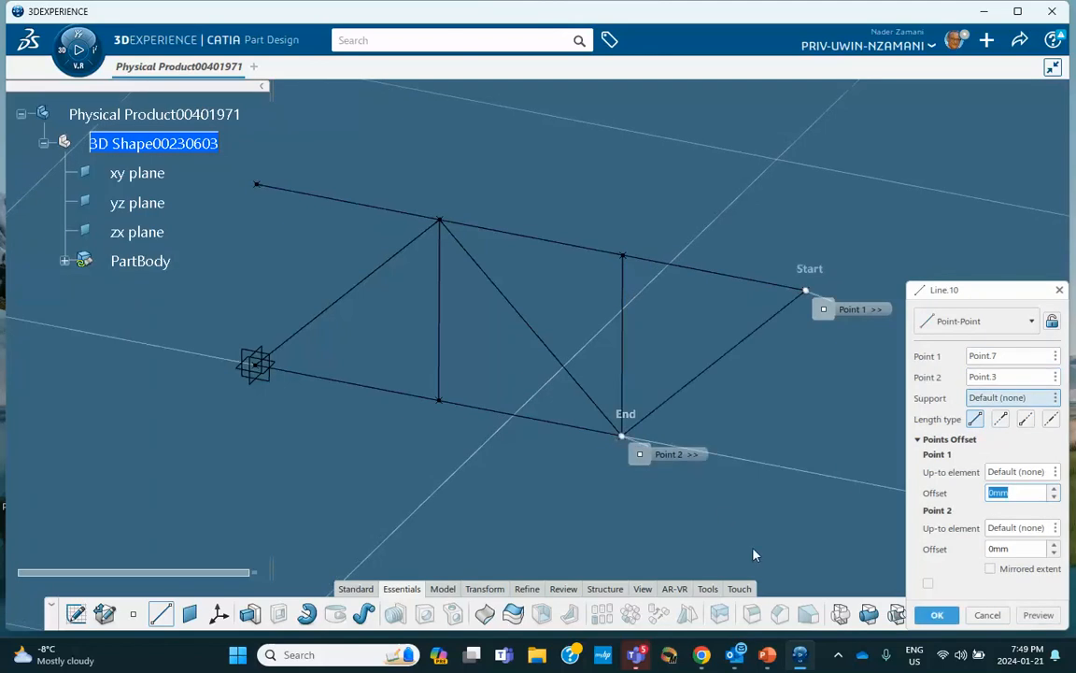
left_click(944, 614)
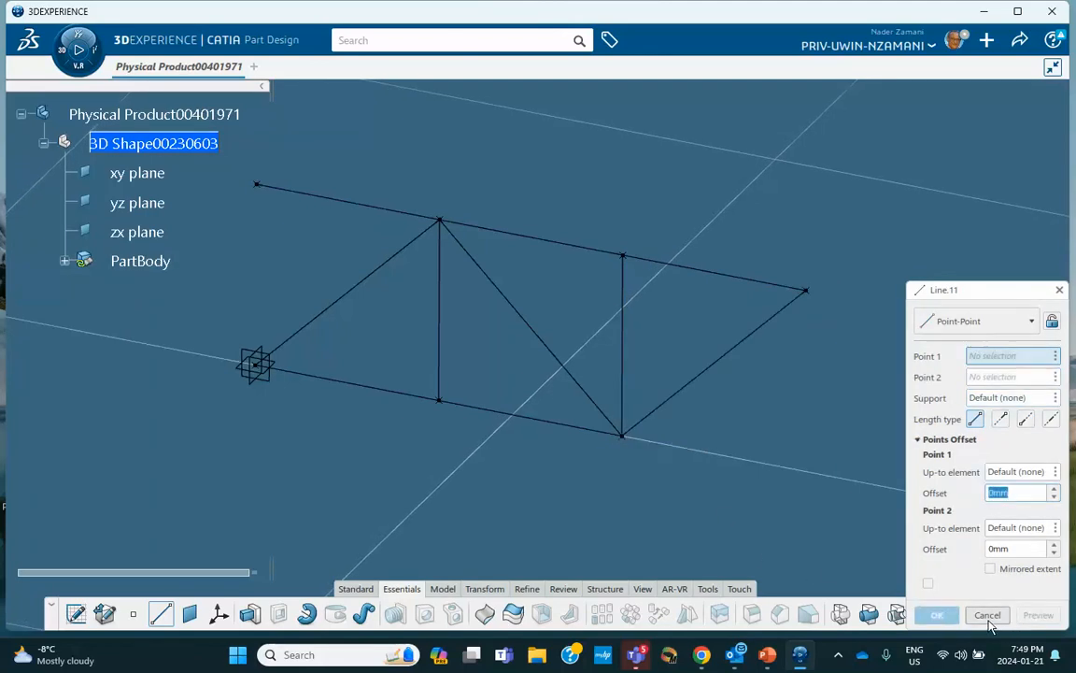
left_click(988, 615)
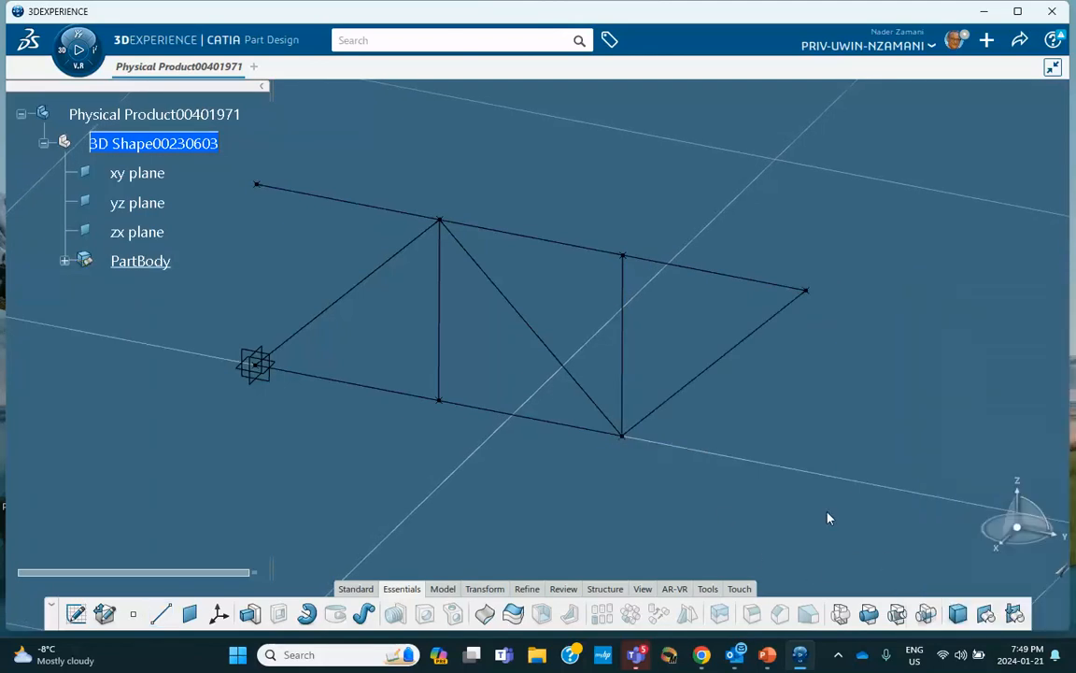
Step: Switch to PowerPoint to check the truss geometry on the Tutorial 13 slide, and return to the 3DEXPERIENCE wireframe
left_click(768, 657)
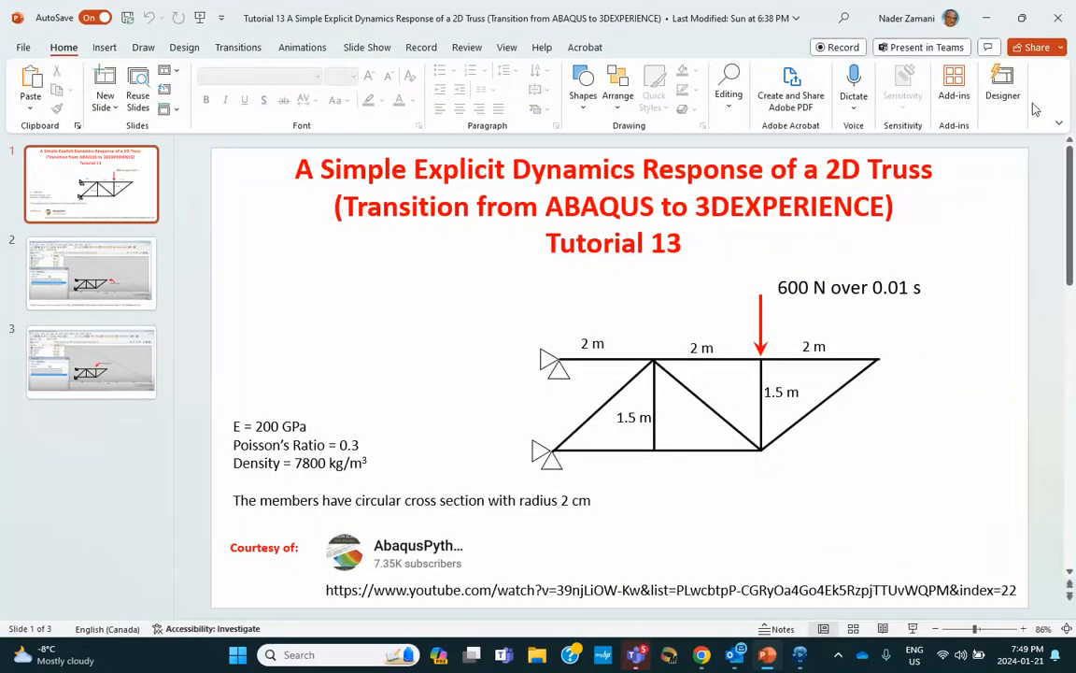
left_click(987, 21)
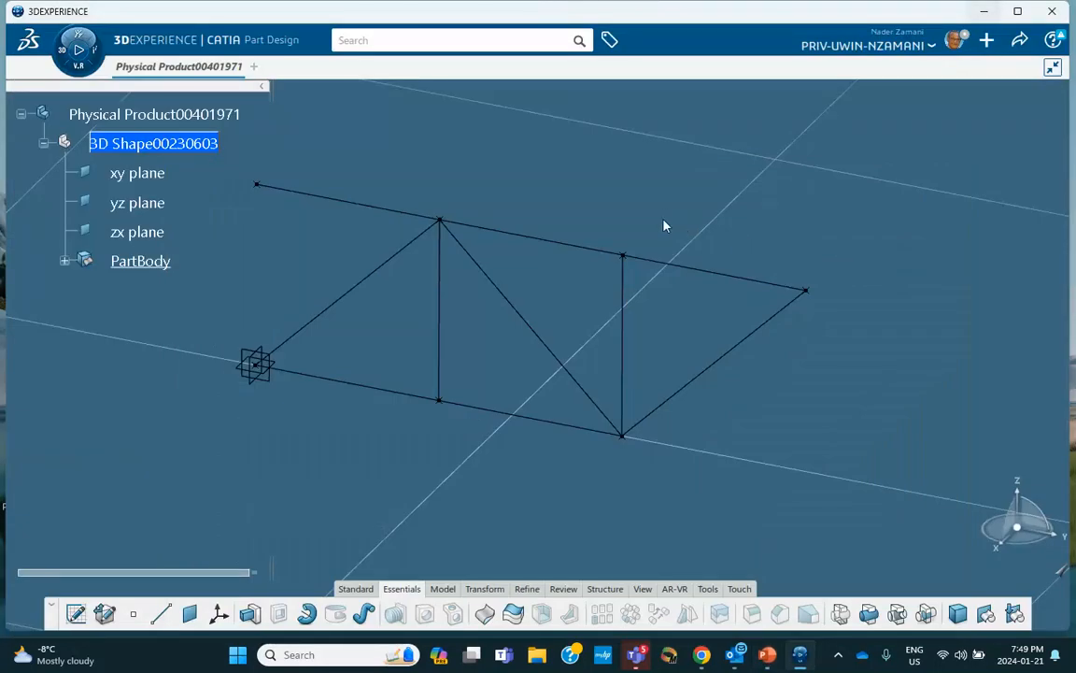
mouse_move(548, 194)
middle_mouse_down()
mouse_move(581, 221)
mouse_move(559, 236)
mouse_move(485, 222)
middle_mouse_up()
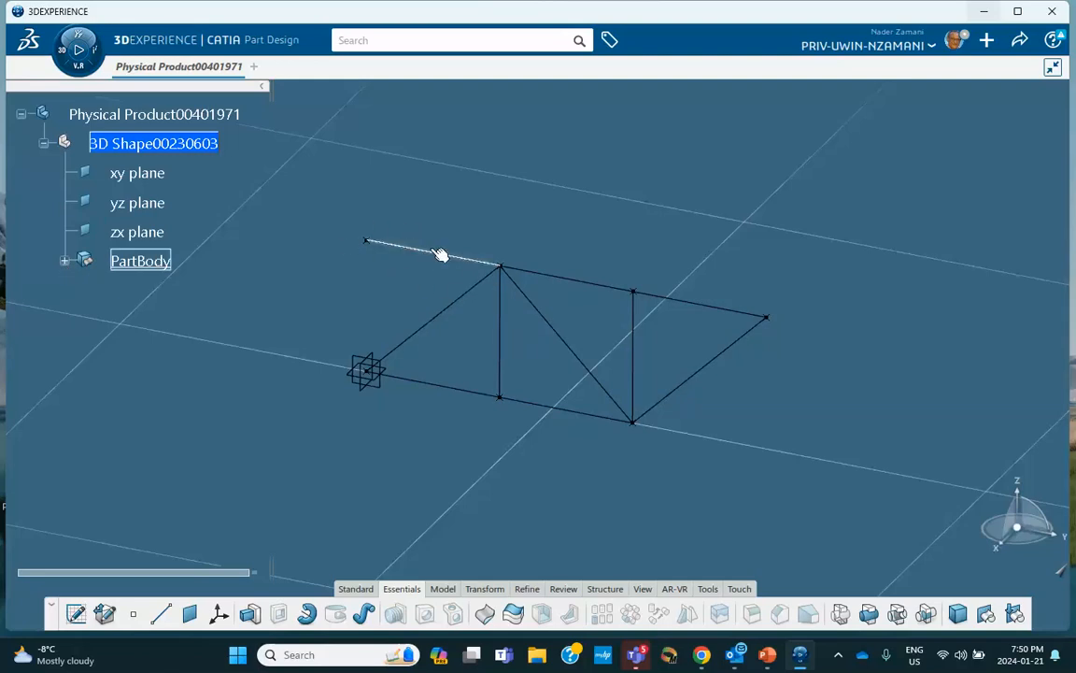
Step: Inspect the points and lines listed under PartBody, and collapse the branch again
left_click(63, 262)
scroll(70, 252, "up", 3)
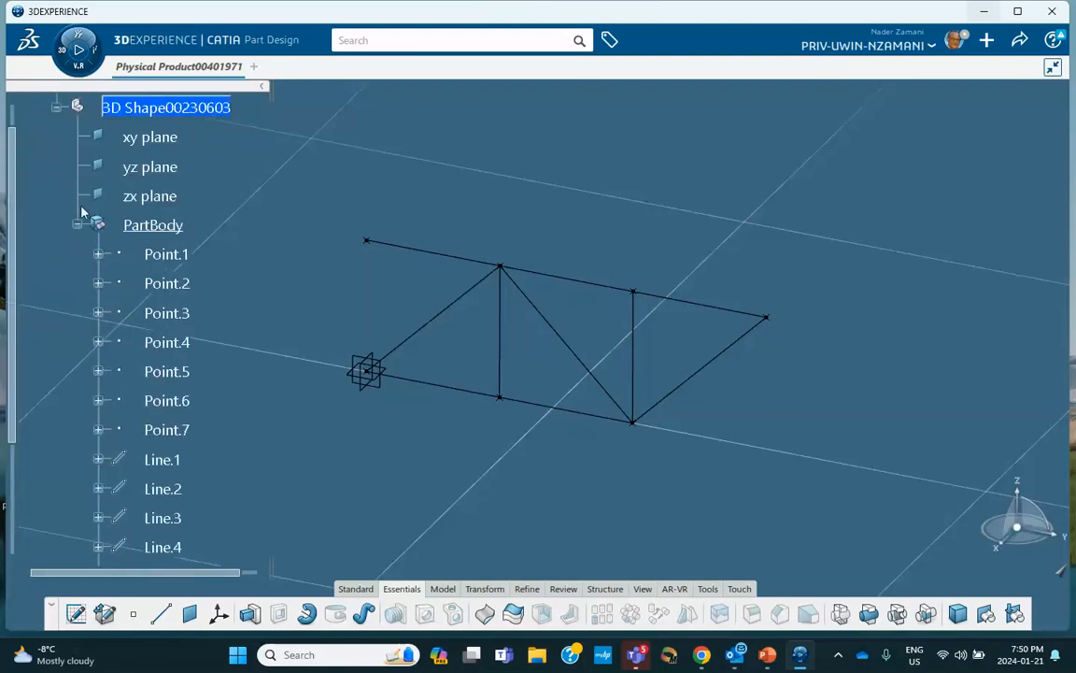
left_click(79, 225)
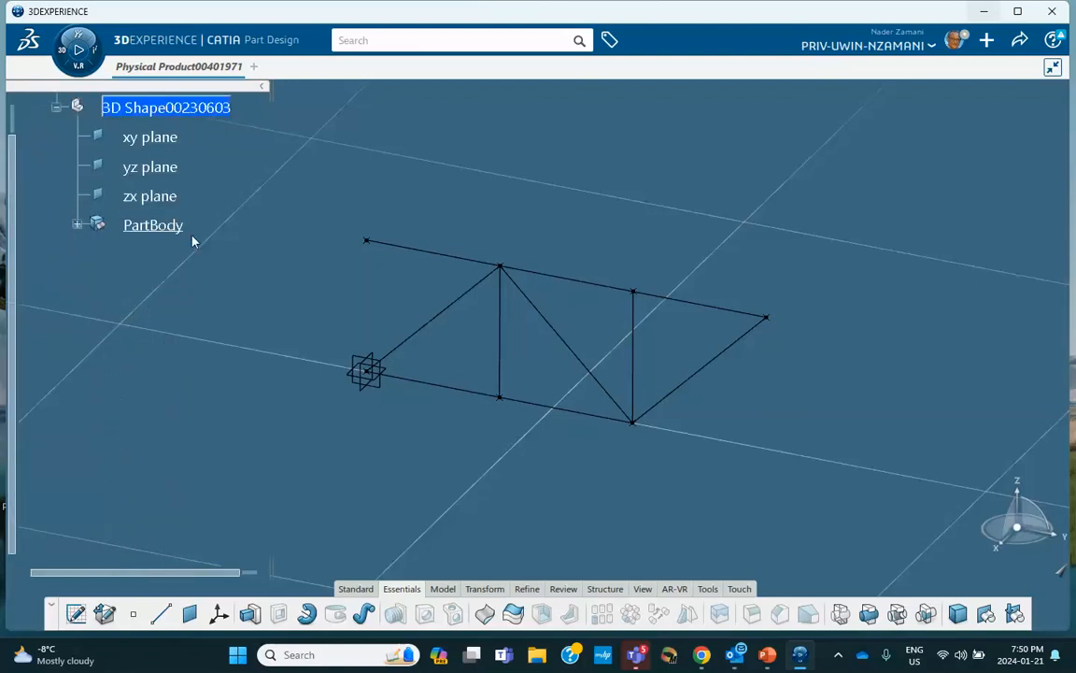
Step: Create one core material named Steel January 21 2024 with the Simulation Domain
left_click(708, 589)
left_click(334, 600)
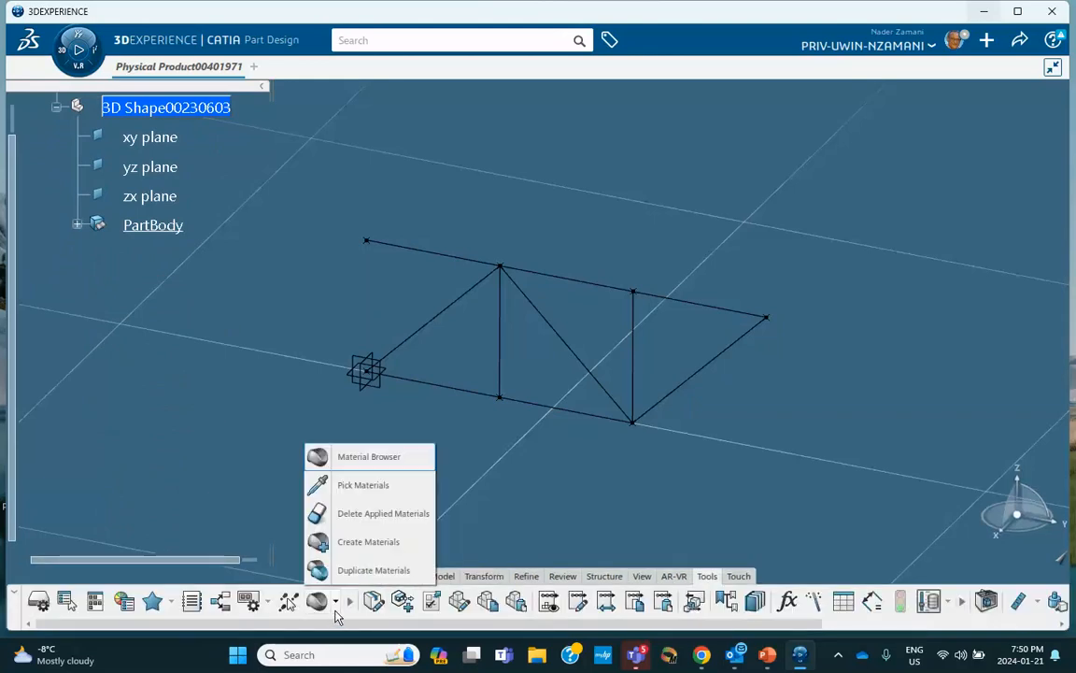
left_click(345, 543)
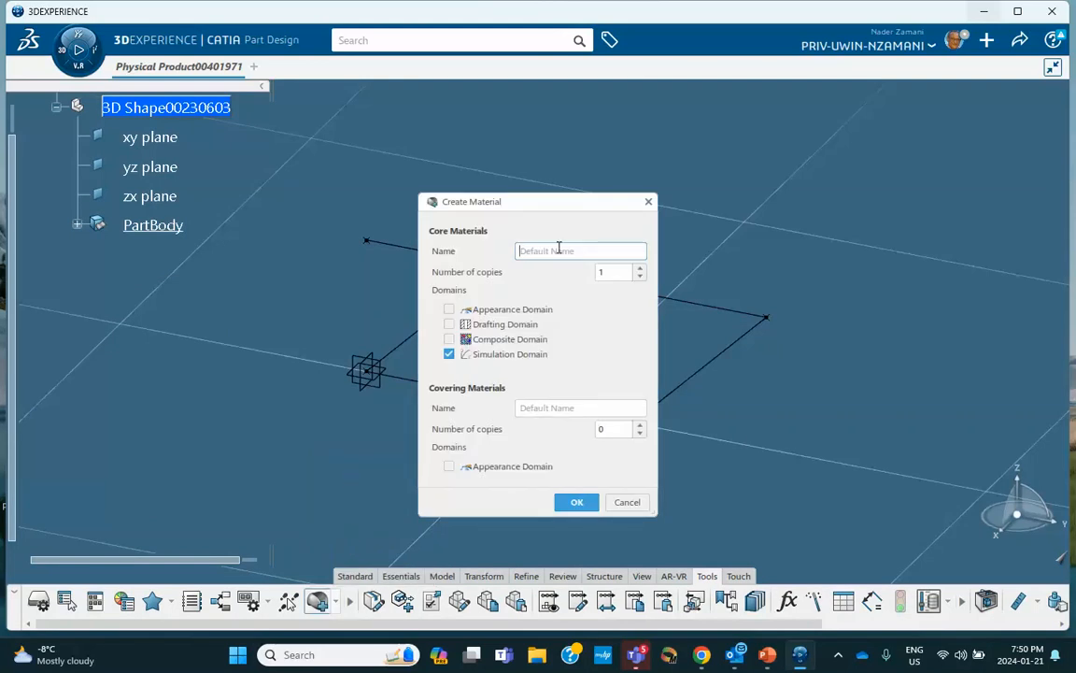
type("Steel January 21 2024")
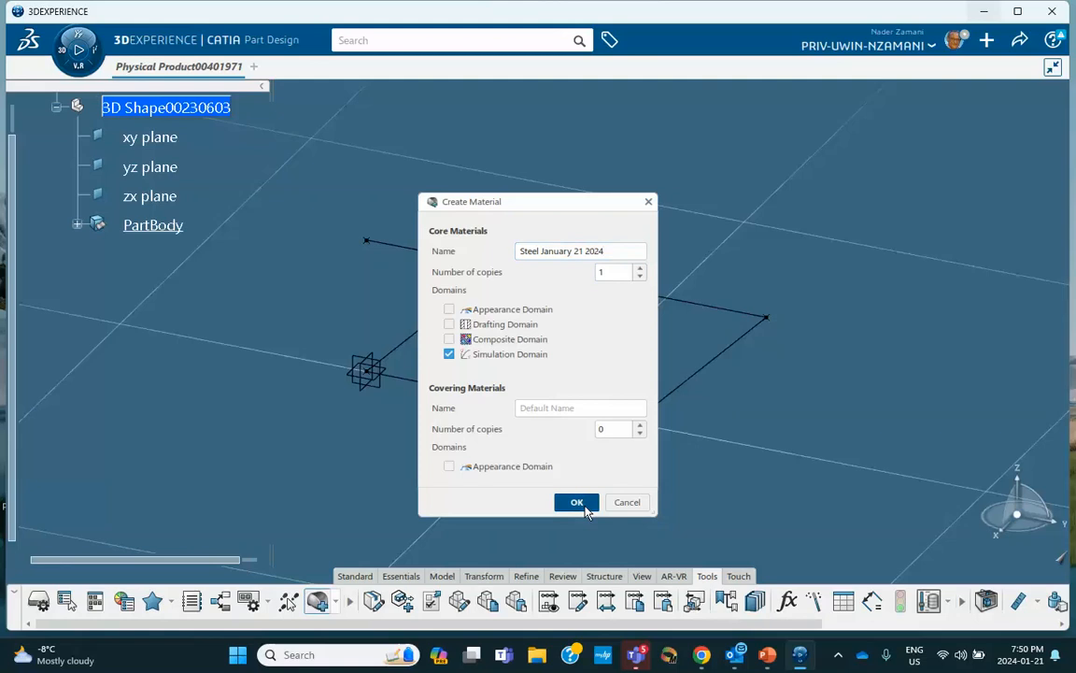
left_click(577, 502)
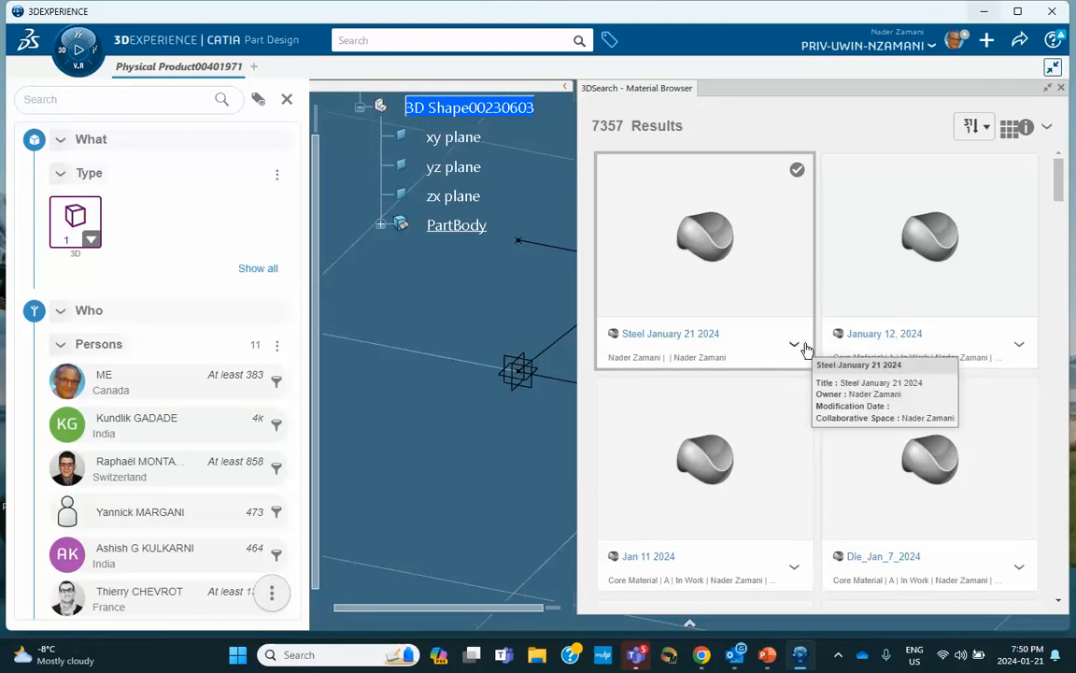
Step: Apply the Steel January 21 2024 material to the truss shape, and close the material browser
left_click(796, 345)
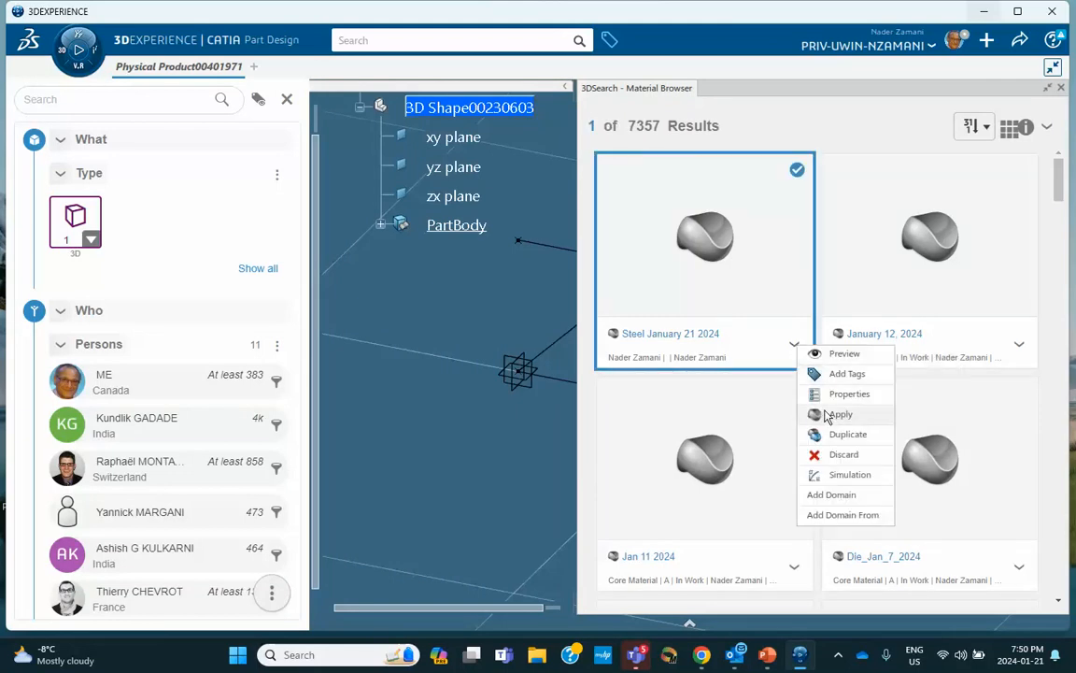
left_click(827, 415)
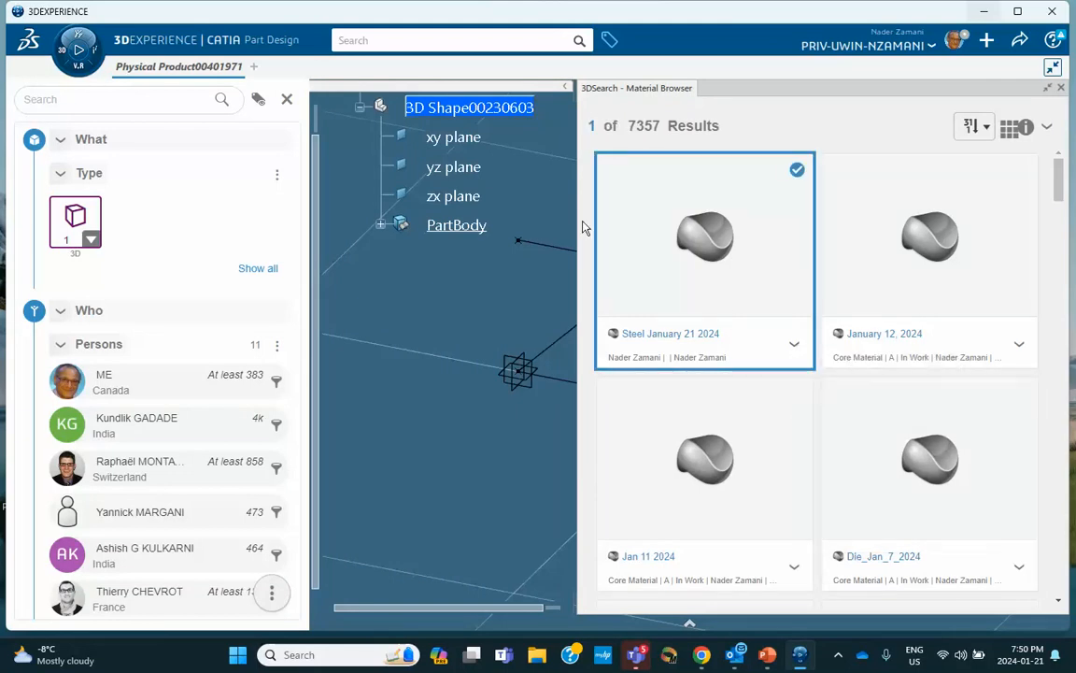
left_click(286, 99)
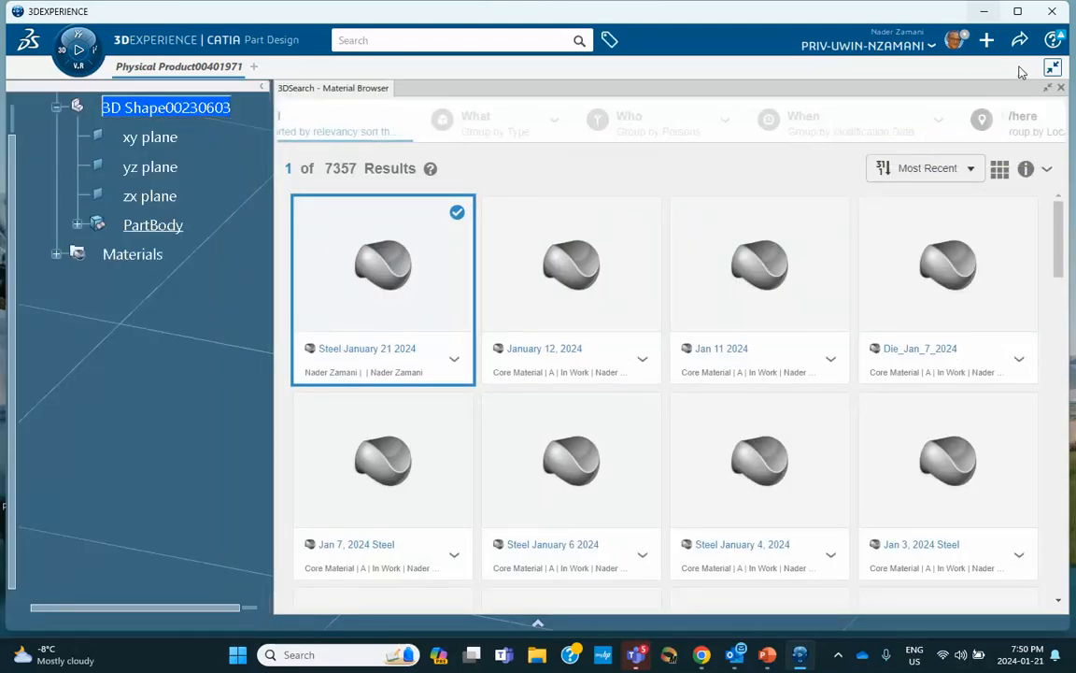
left_click(1061, 88)
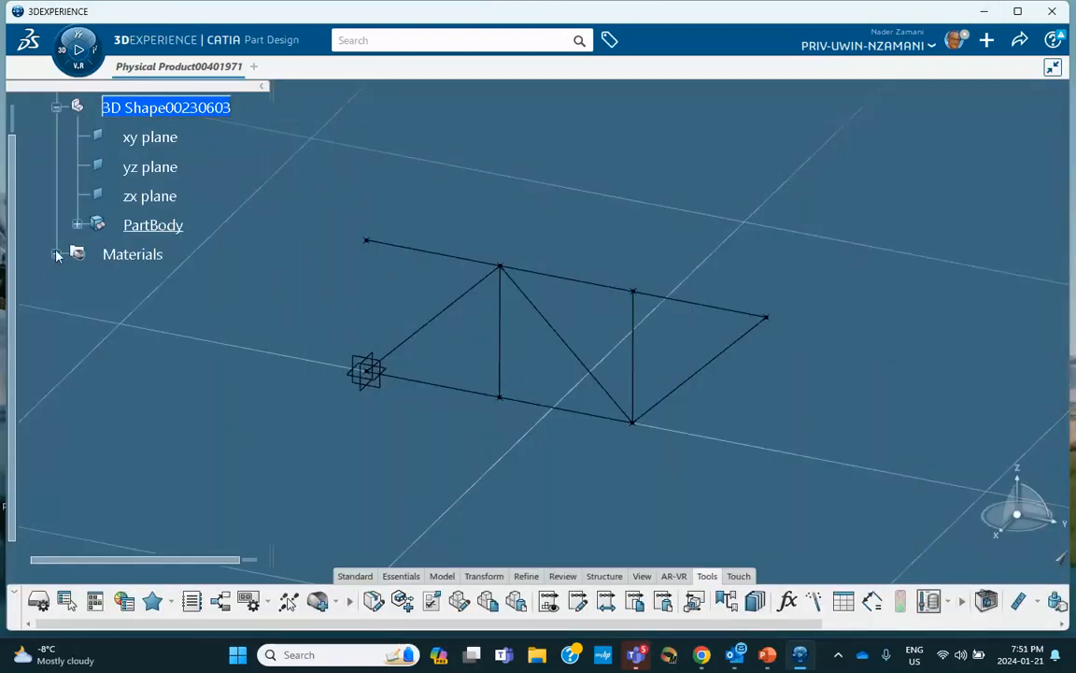
Step: Open the Simulation Domain definition of the Steel January 21 2024 material
left_click(57, 255)
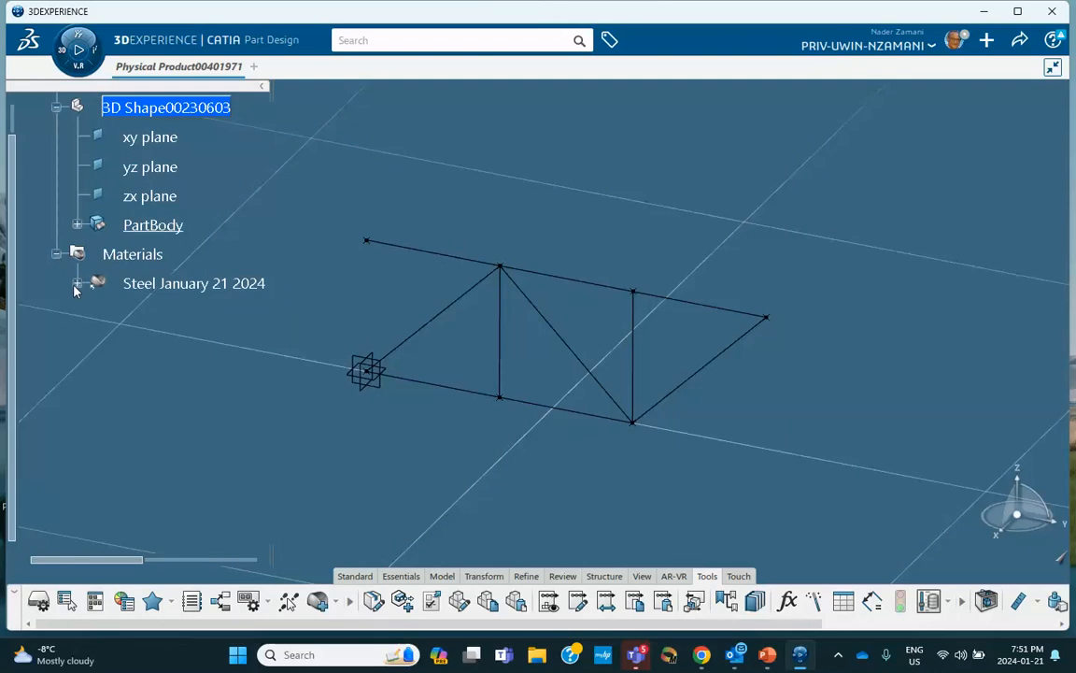
left_click(78, 283)
left_click(196, 314)
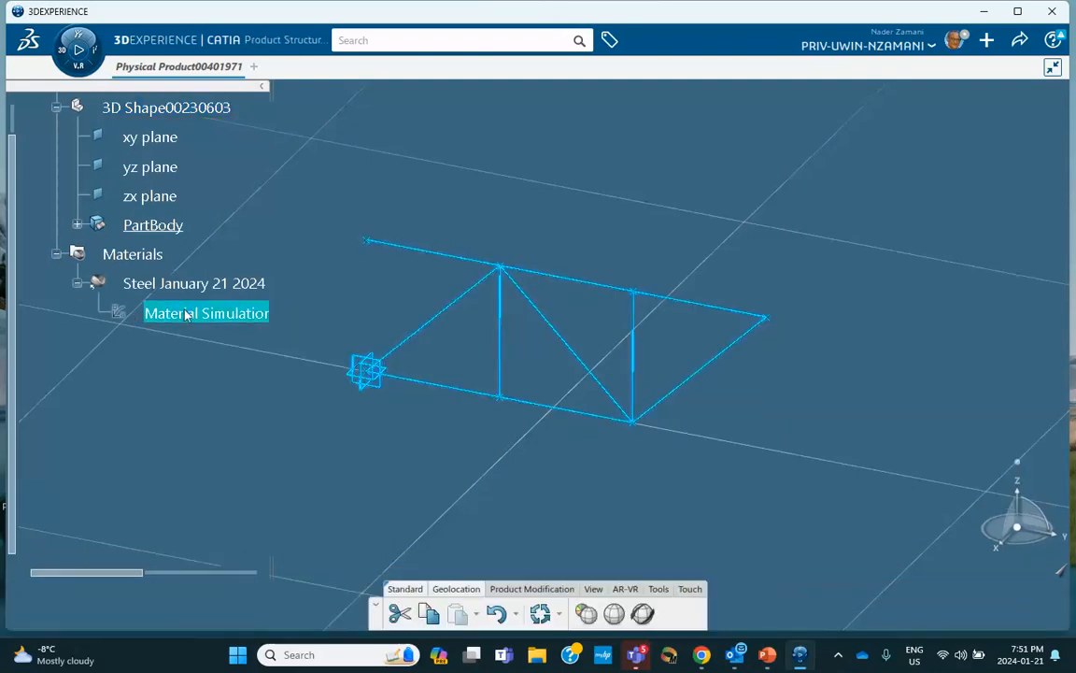
double_click(190, 321)
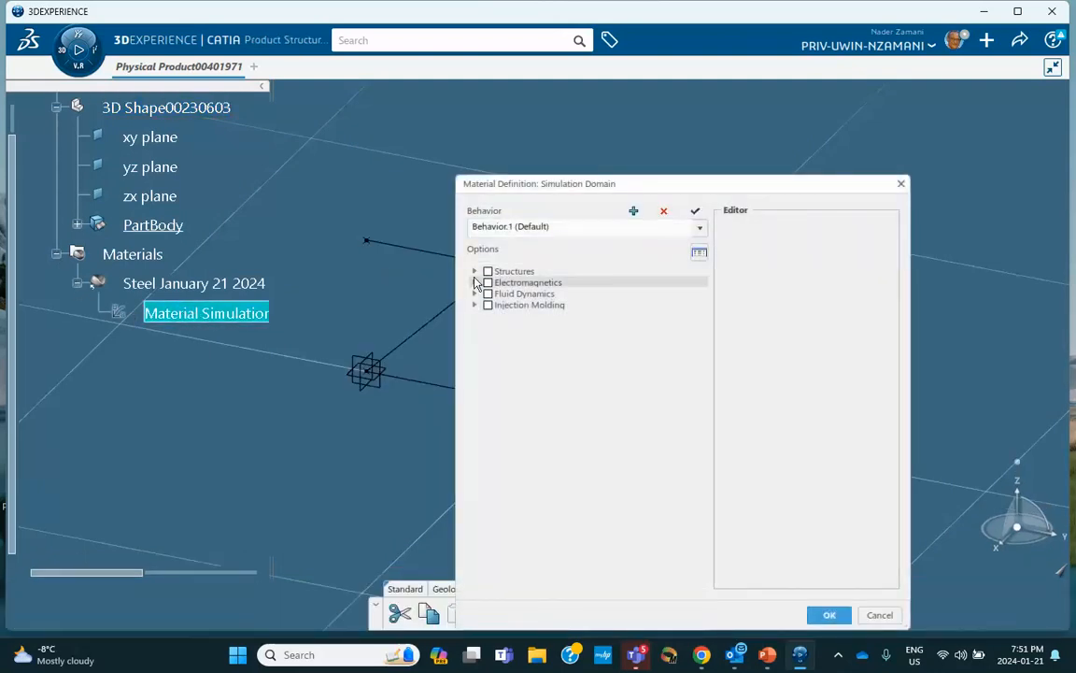
Step: Enable Density among the general structural options and set it to 7800 kg_m3
left_click(474, 271)
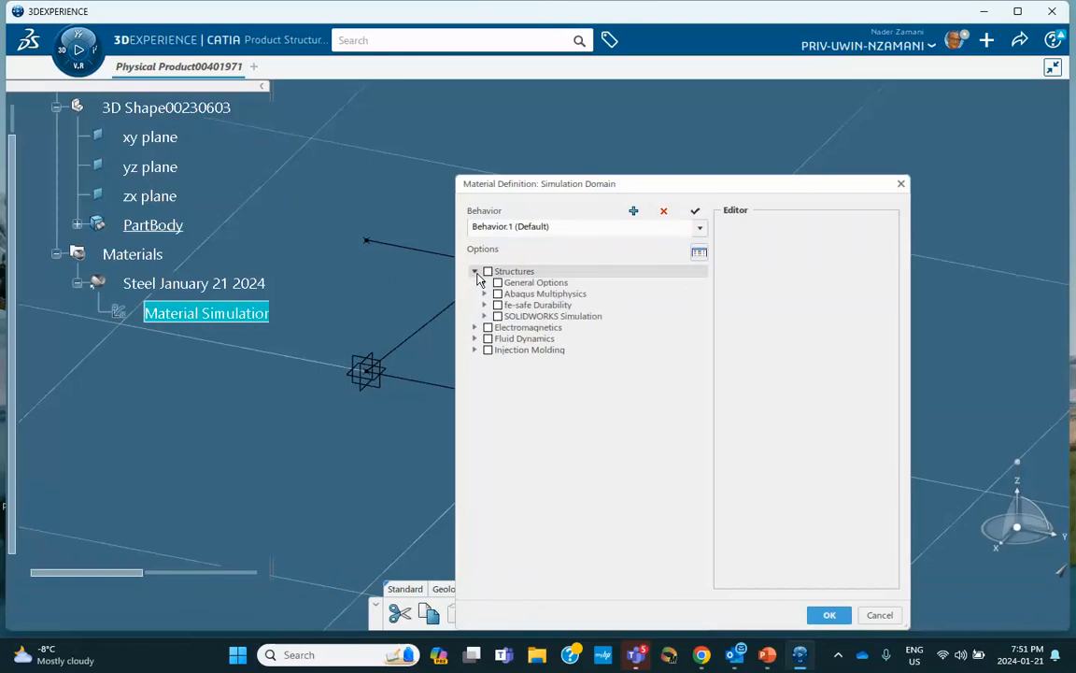
left_click(485, 282)
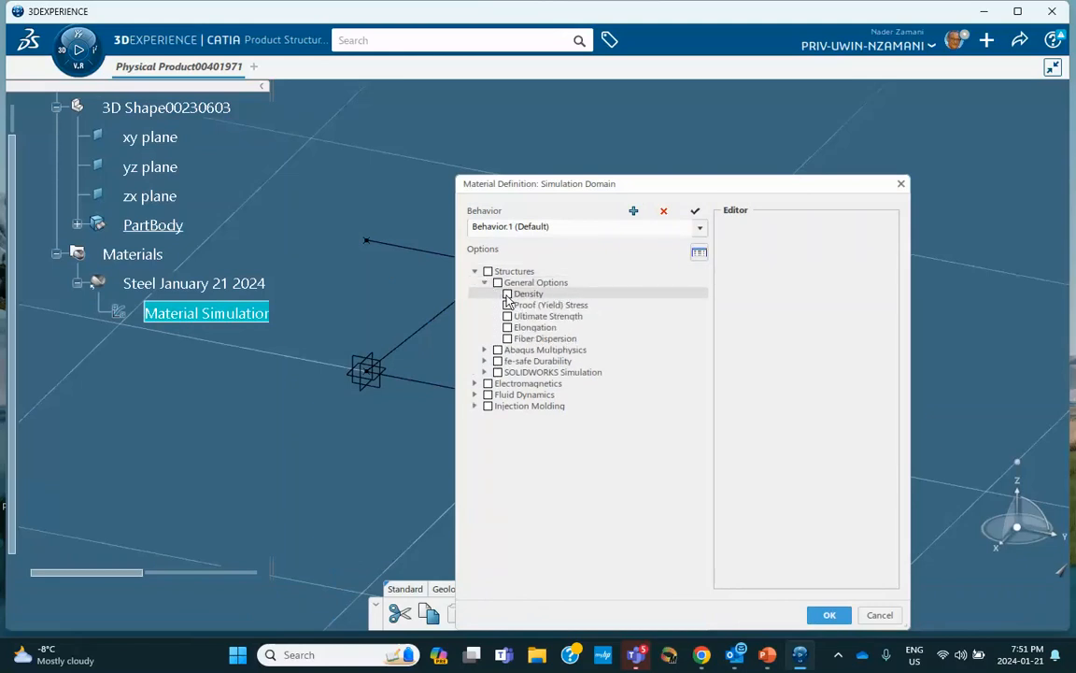
left_click(507, 293)
left_click(761, 272)
double_click(763, 271)
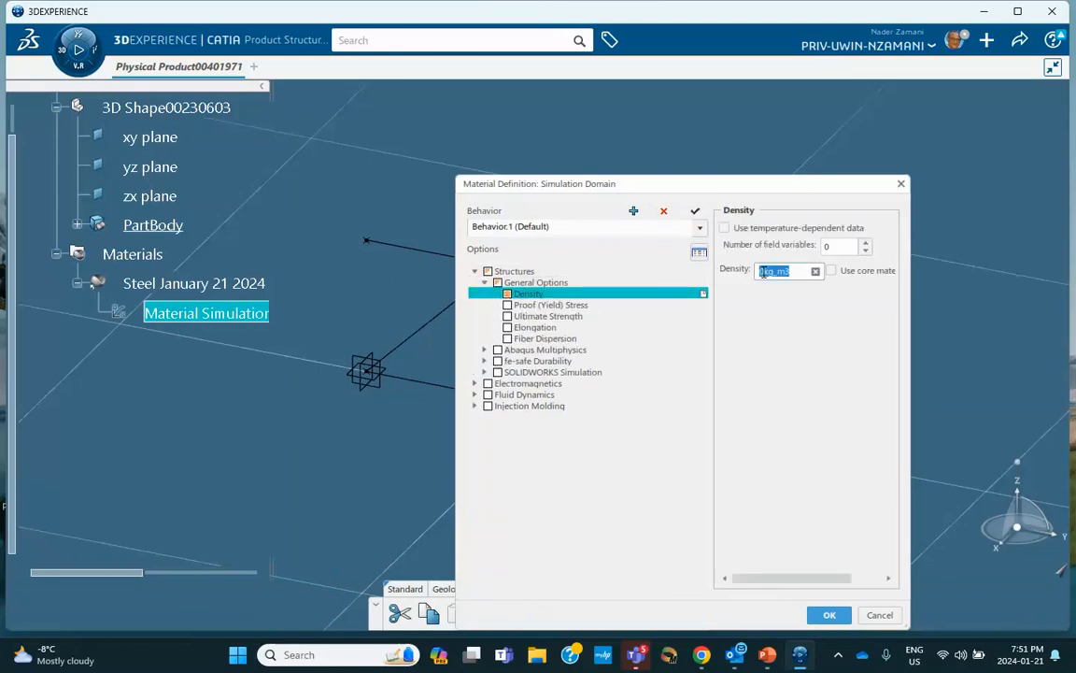
left_click_drag(766, 271, 747, 269)
key("BackSpace")
type("7800")
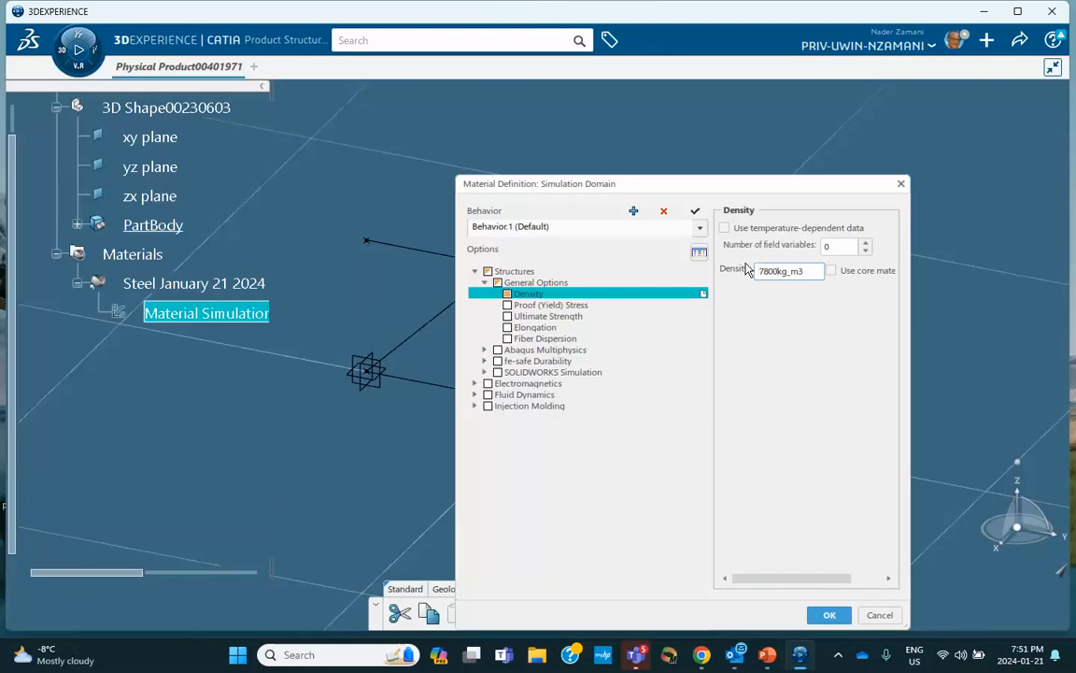
left_click(809, 367)
Step: Add isotropic Abaqus elasticity with a Young's modulus of 2e+011 N_m2, fill in Poisson's ratio, and confirm the material definition
left_click(484, 350)
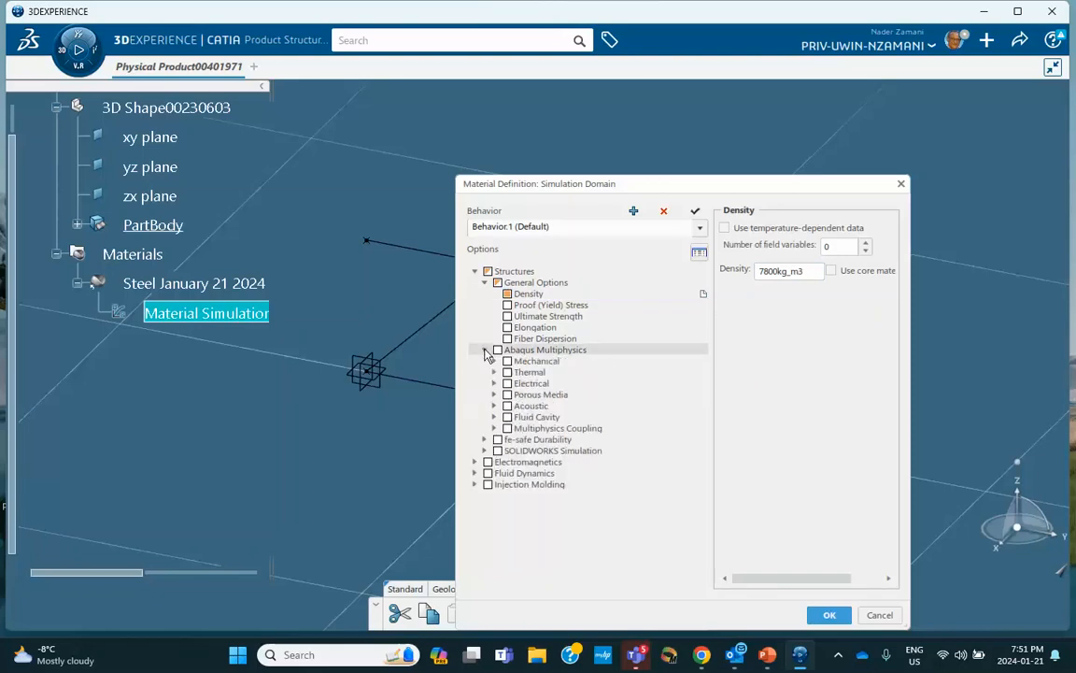
left_click(494, 360)
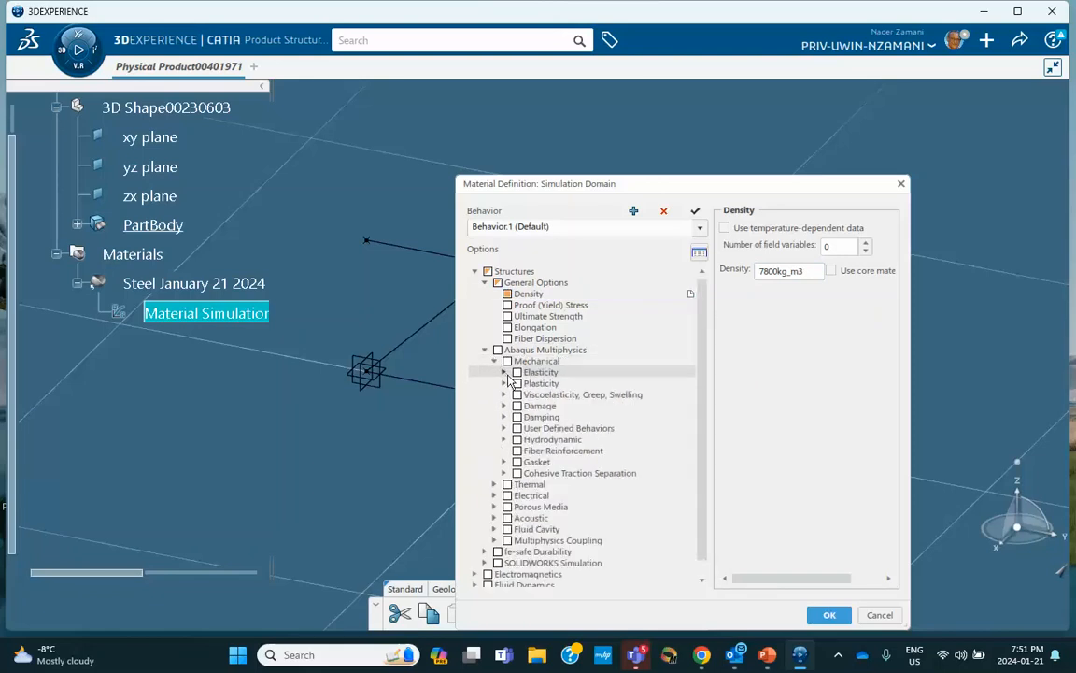
left_click(504, 372)
left_click(527, 383)
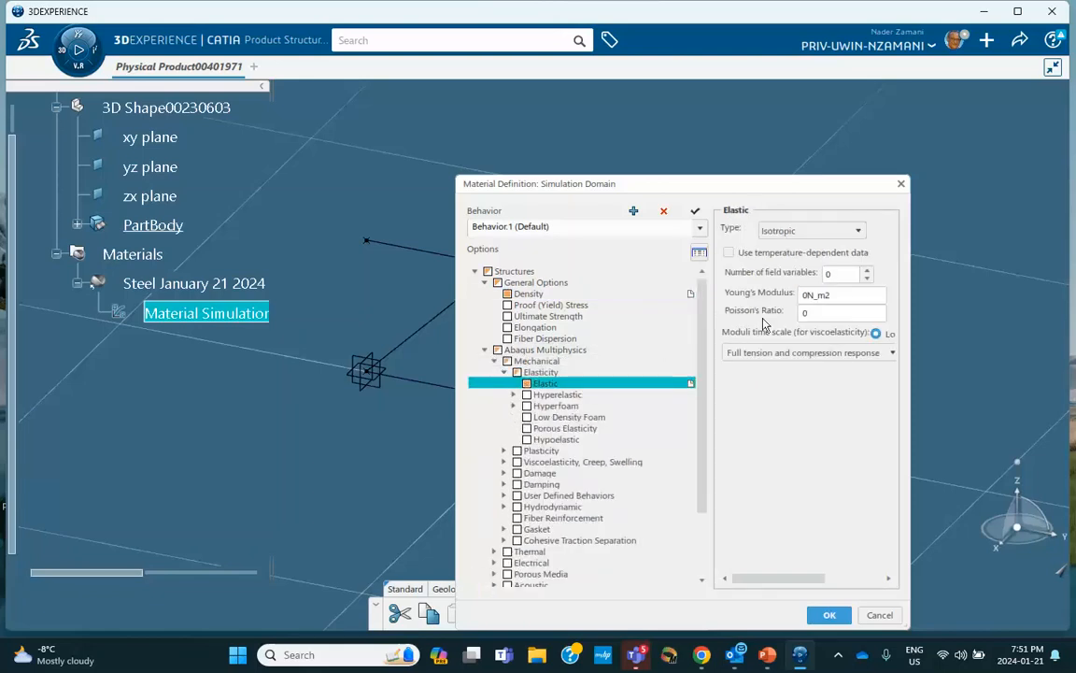
left_click(805, 297)
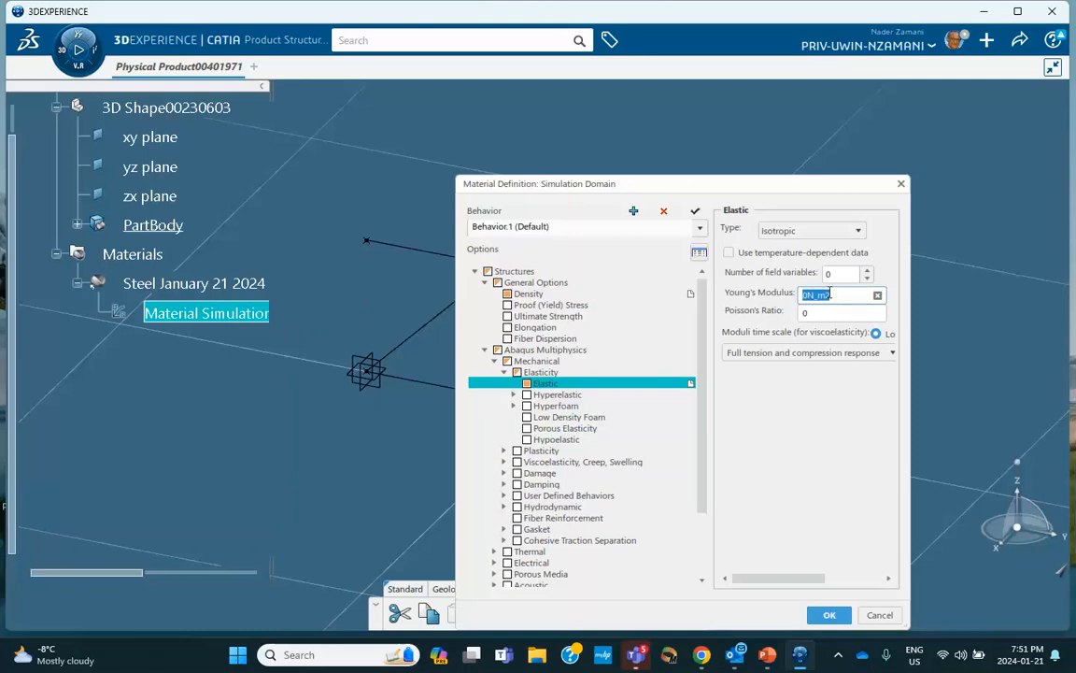
type("2e+011")
left_click(838, 482)
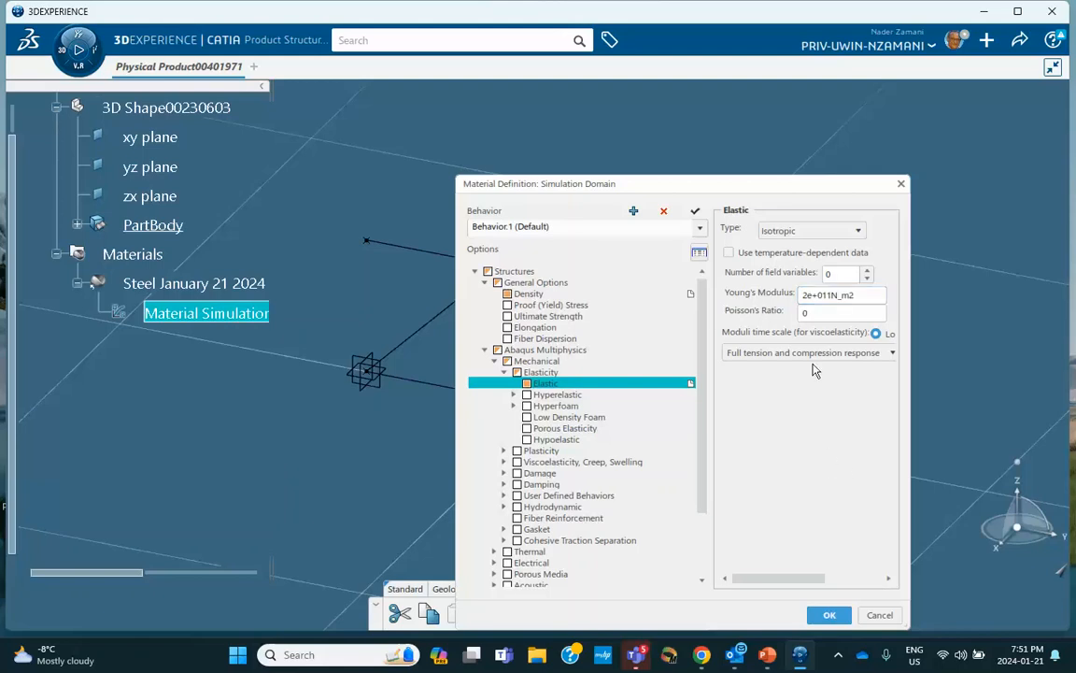
left_click(818, 311)
left_click(831, 614)
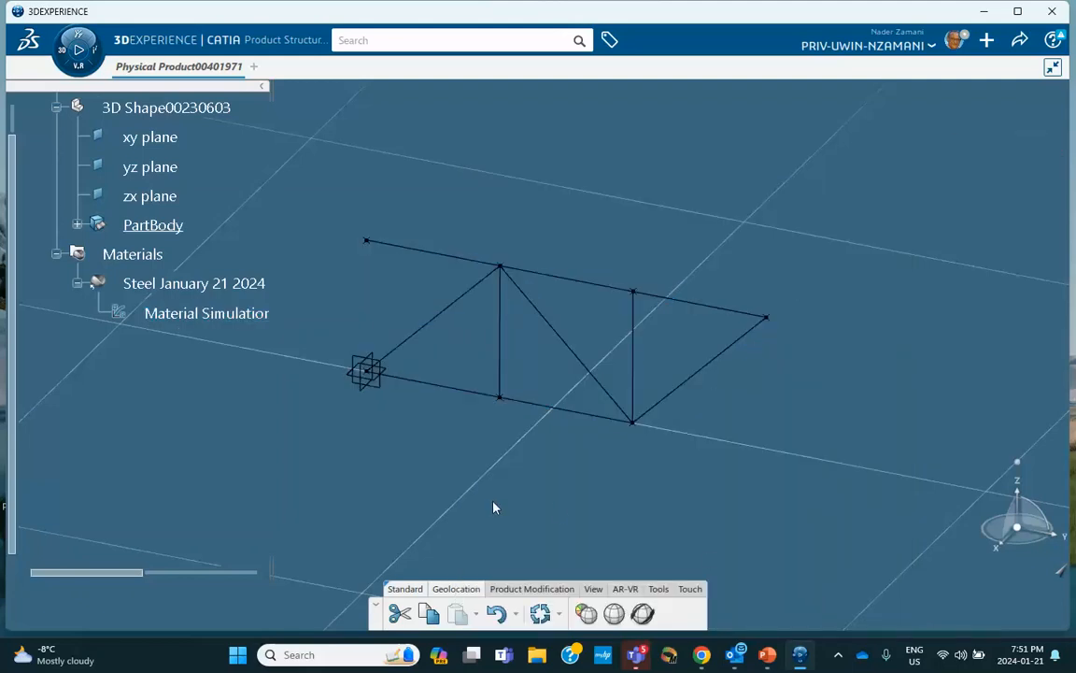
Step: Save the truss product, and create an Empty FEM for it in Structural Model Creation
left_click(1019, 40)
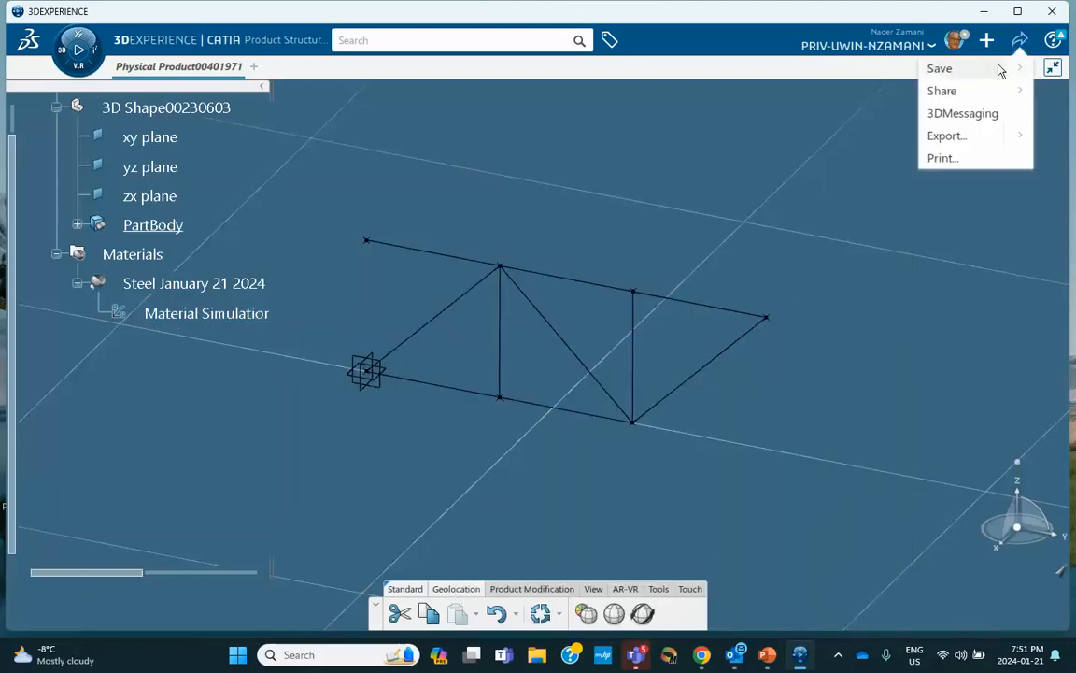
left_click(942, 69)
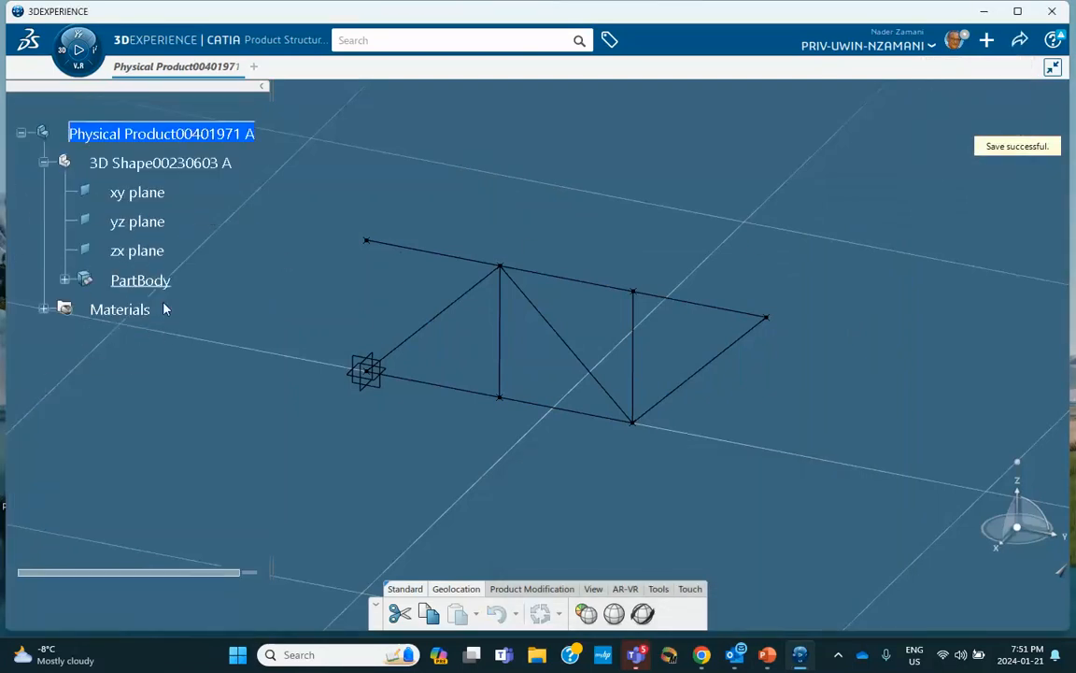
left_click(63, 56)
scroll(135, 472, "down", 3)
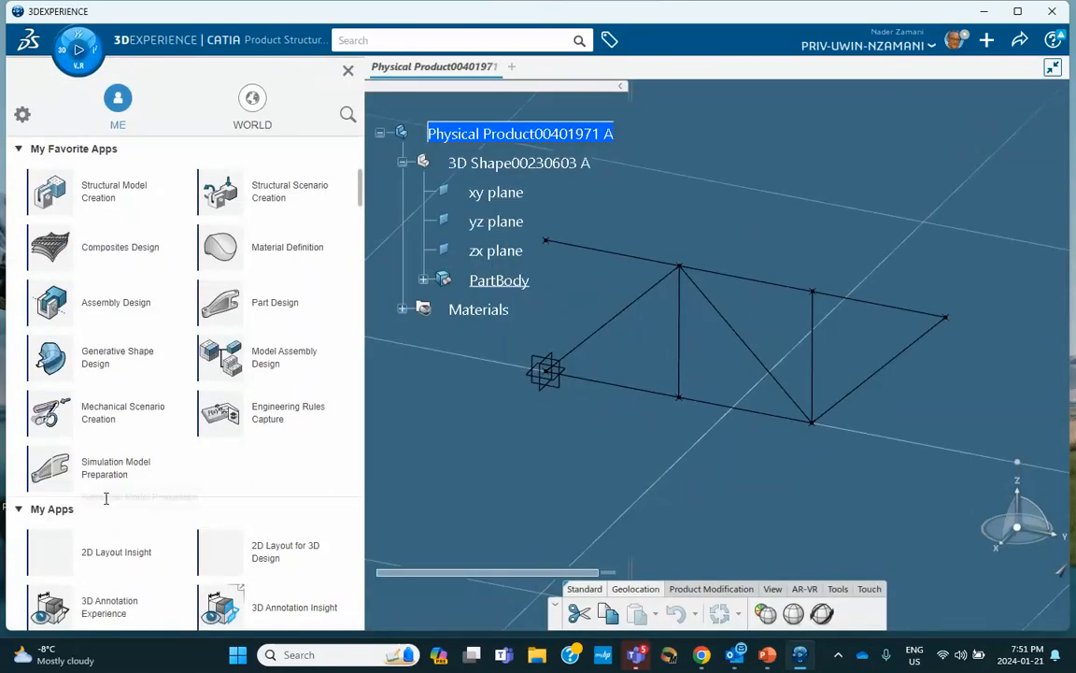
scroll(101, 283, "up", 1)
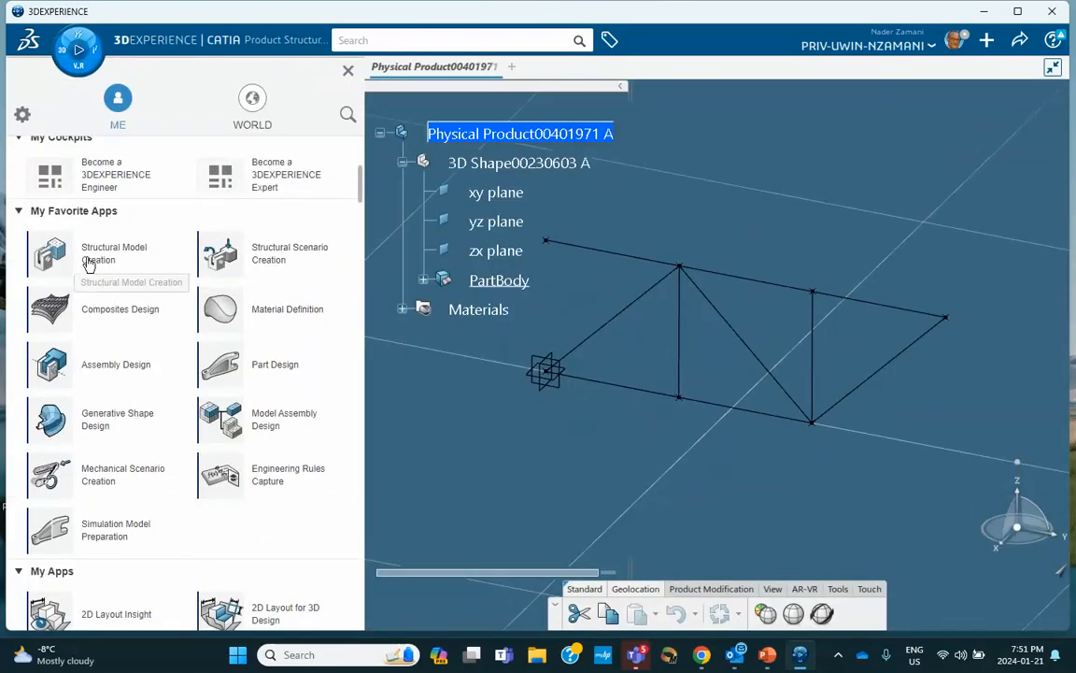
left_click(88, 263)
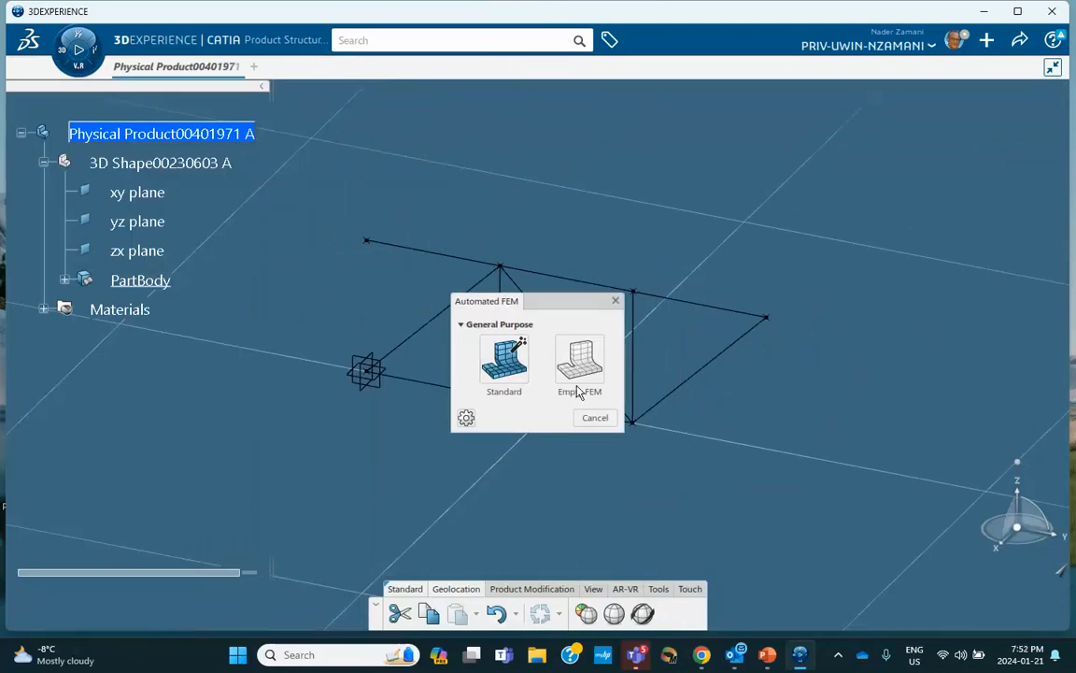
left_click(579, 370)
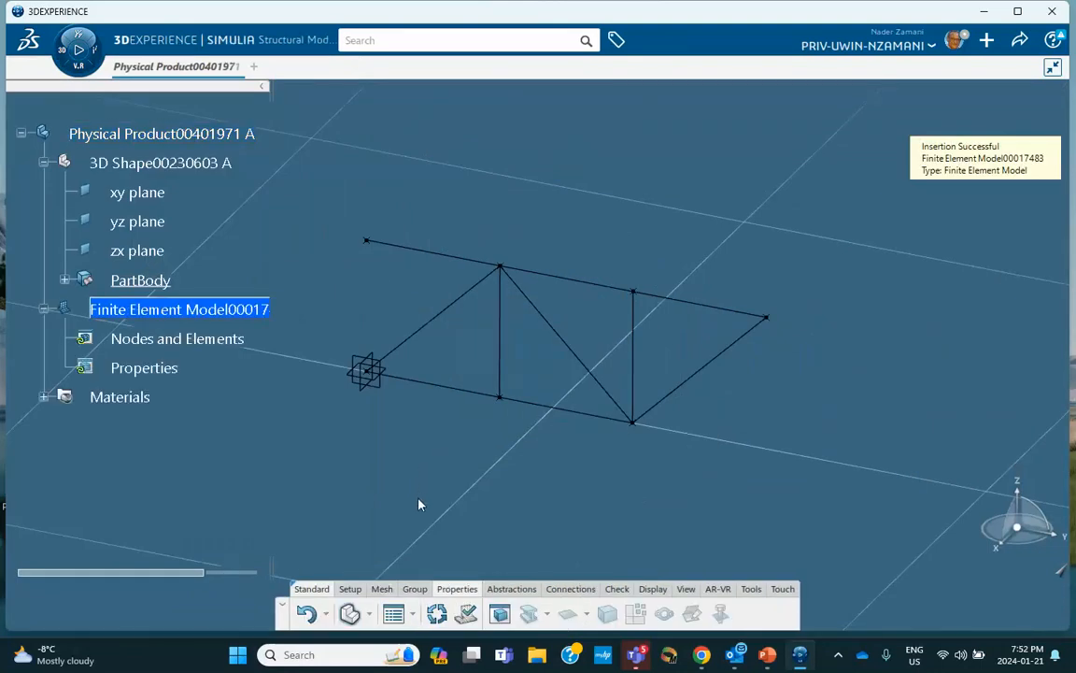
Step: Create and generate a linear beam mesh on the first upper chord member, the one with the free end above the origin
left_click(382, 589)
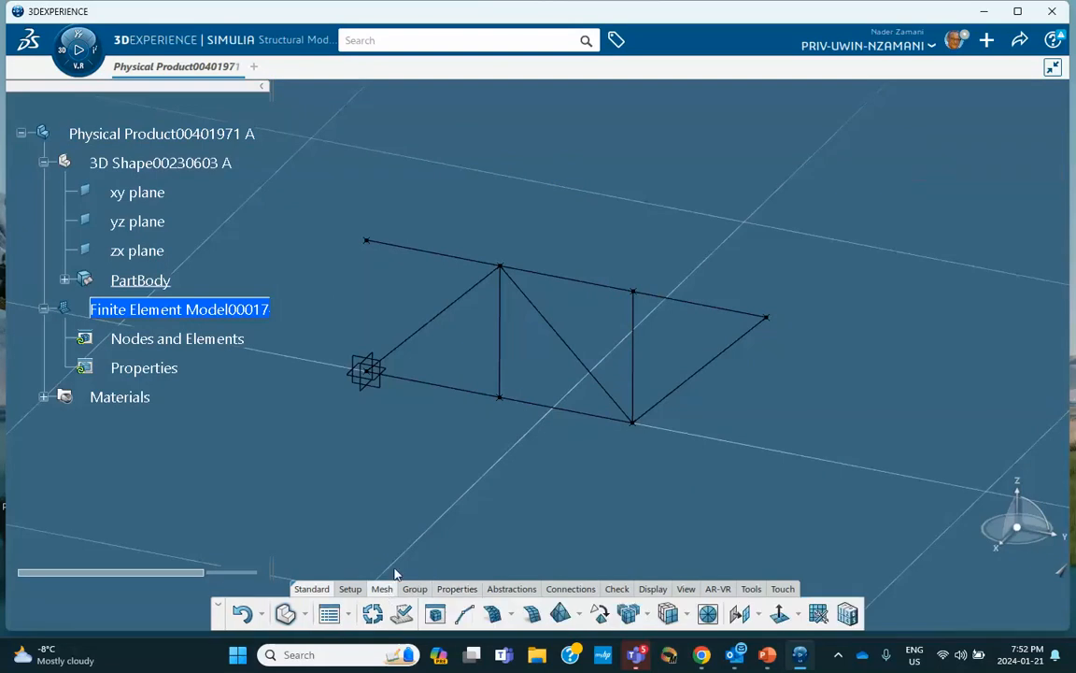
left_click(464, 613)
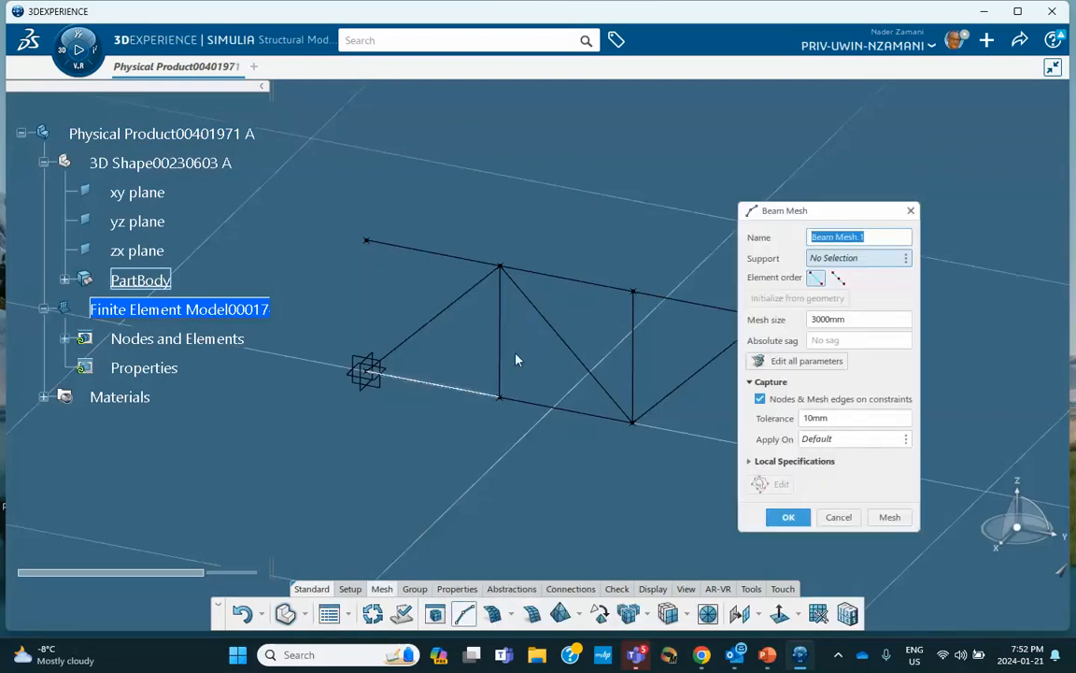
middle_click_drag(559, 223, 511, 190)
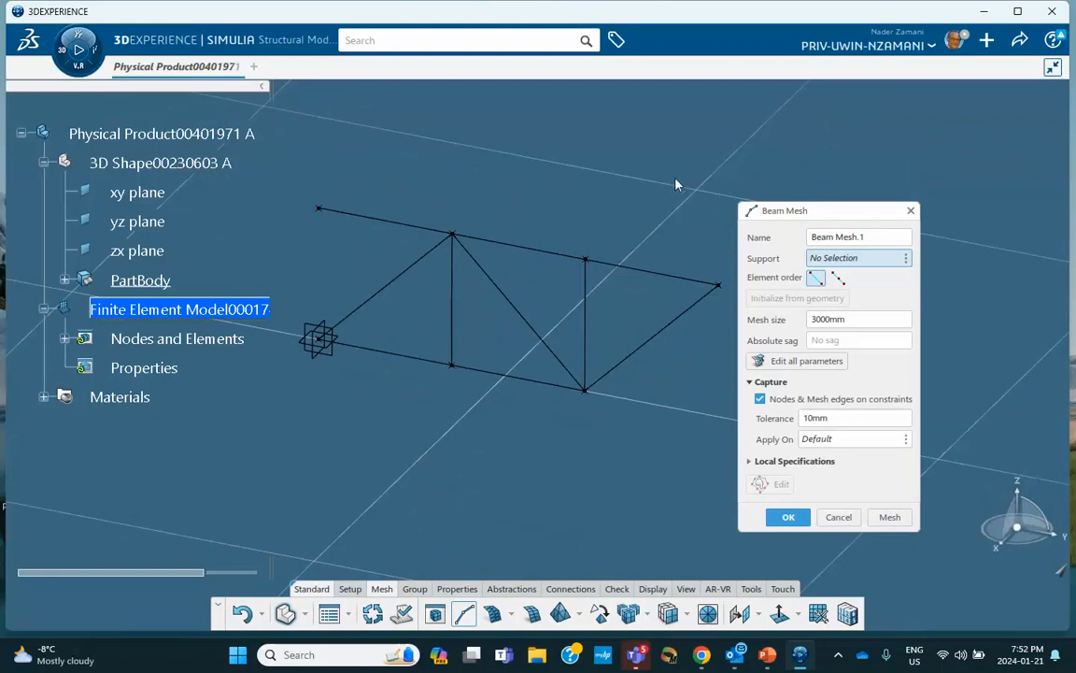
left_click(410, 230)
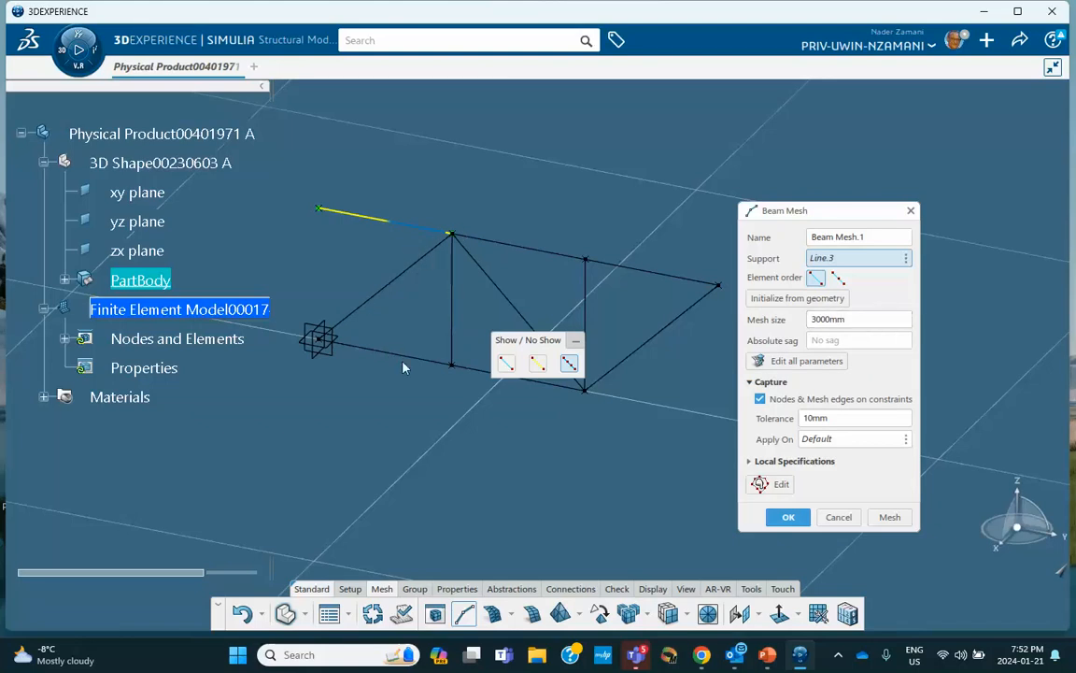
left_click(788, 519)
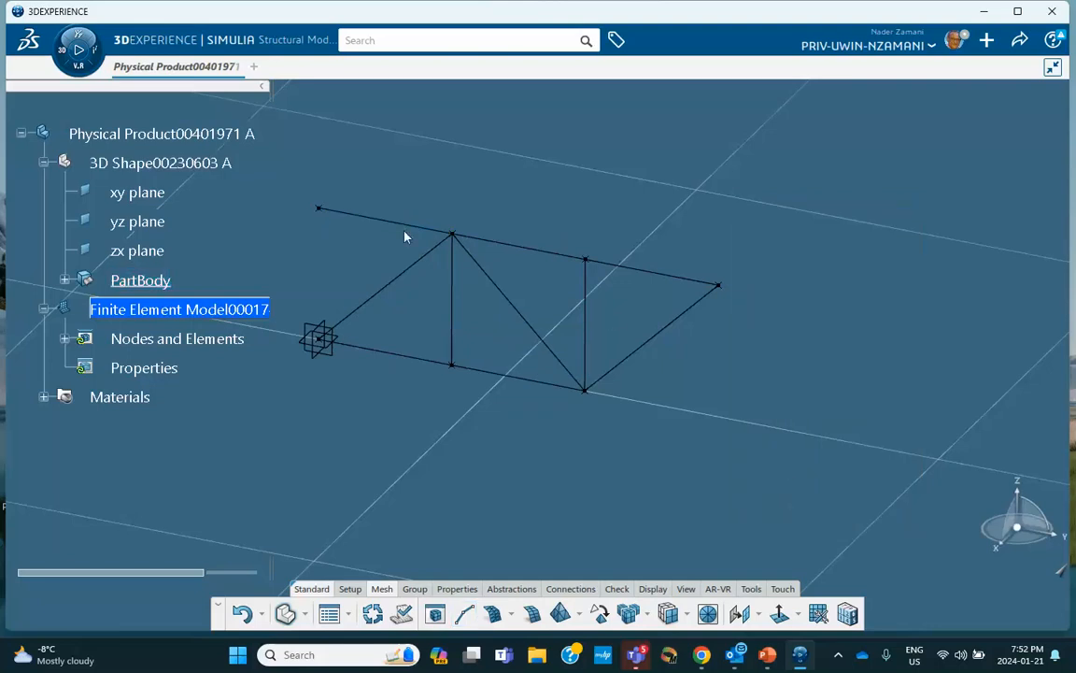
Step: Create and generate a linear beam mesh on the middle member of the upper chord
left_click(464, 612)
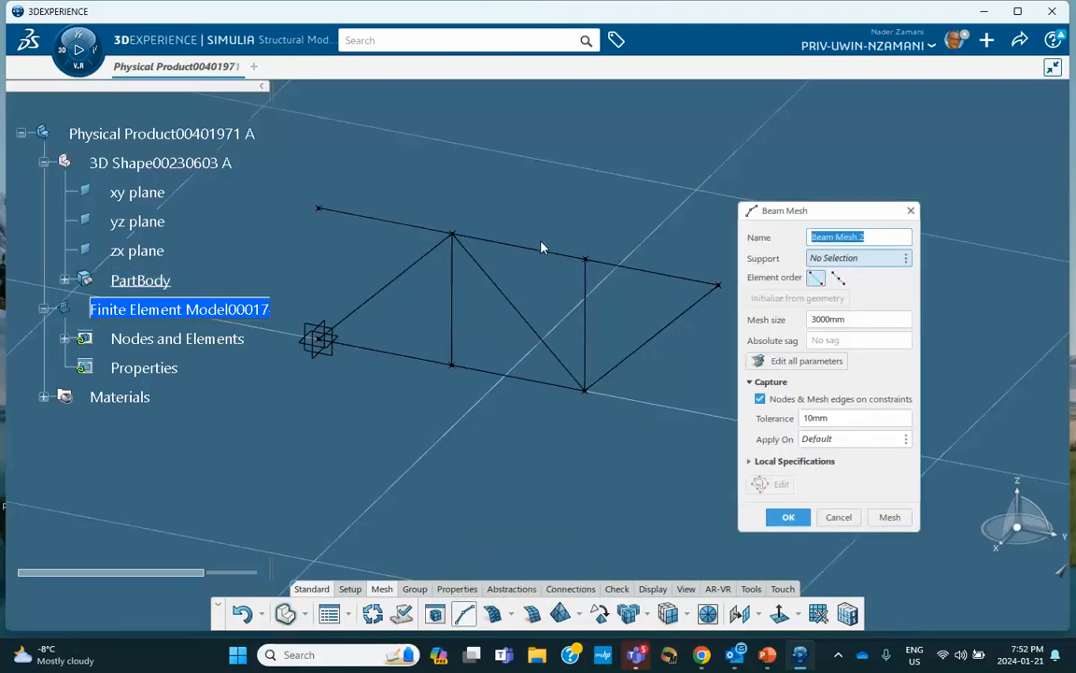
left_click(541, 254)
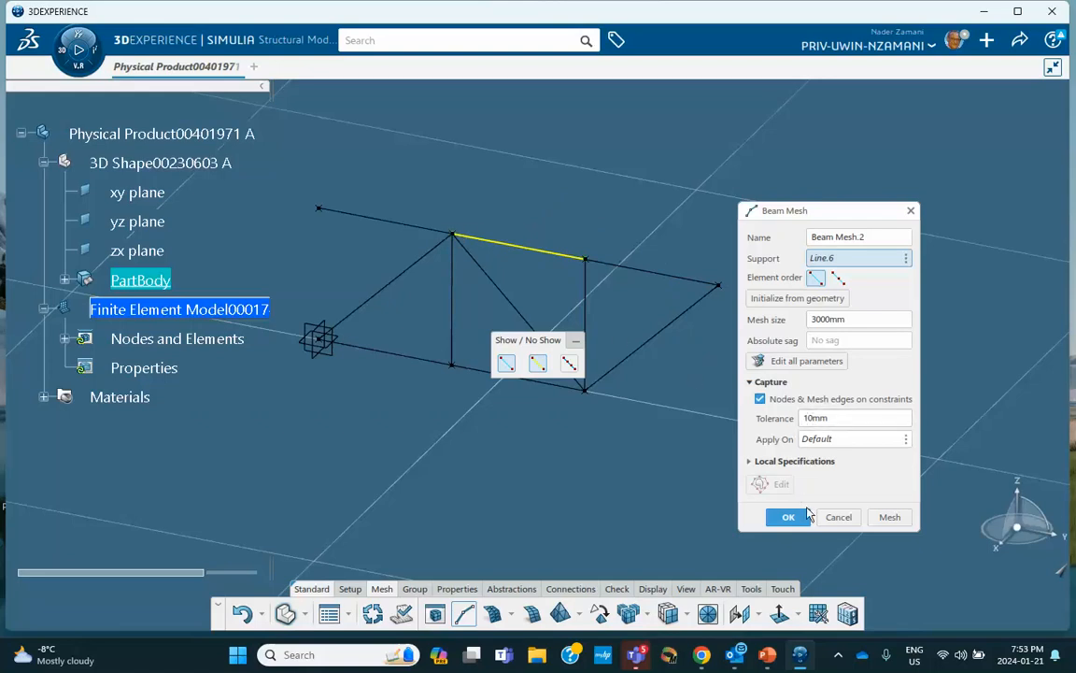
left_click(888, 516)
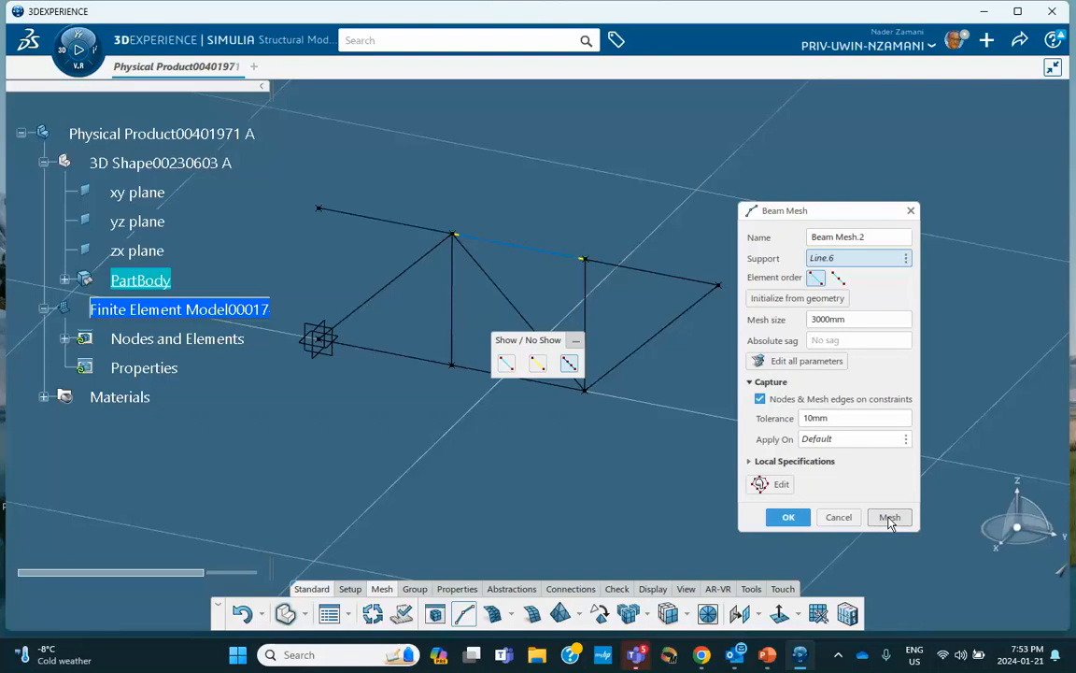
left_click(788, 517)
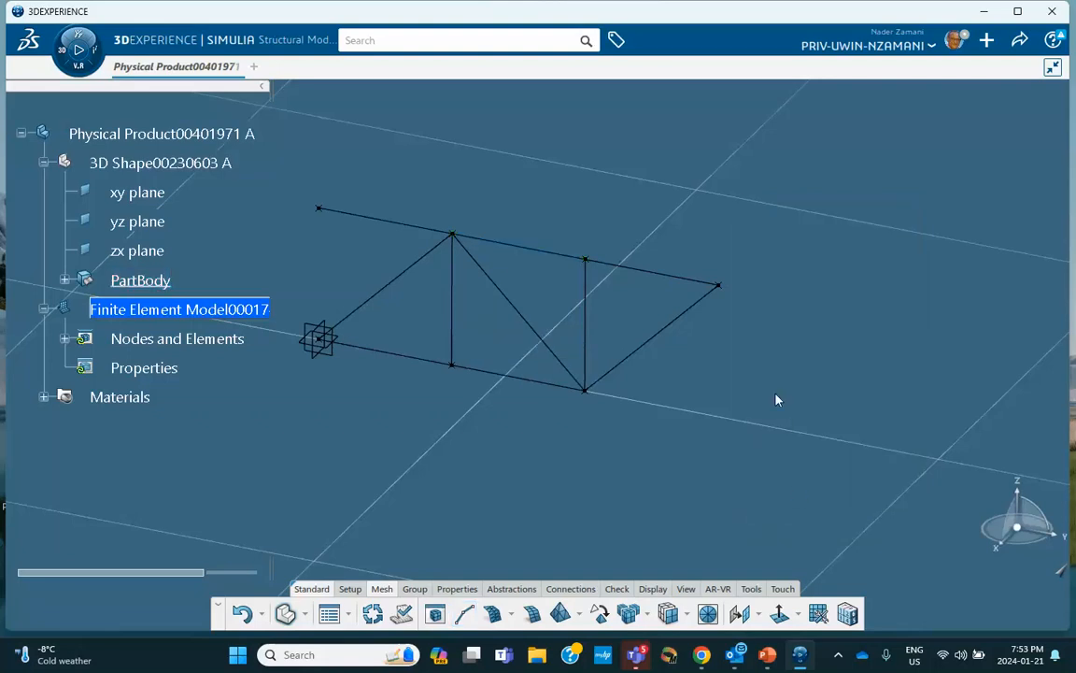
Step: Define a linear beam mesh on the last upper chord member, farthest from the origin, without generating it
left_click(464, 613)
left_click(654, 274)
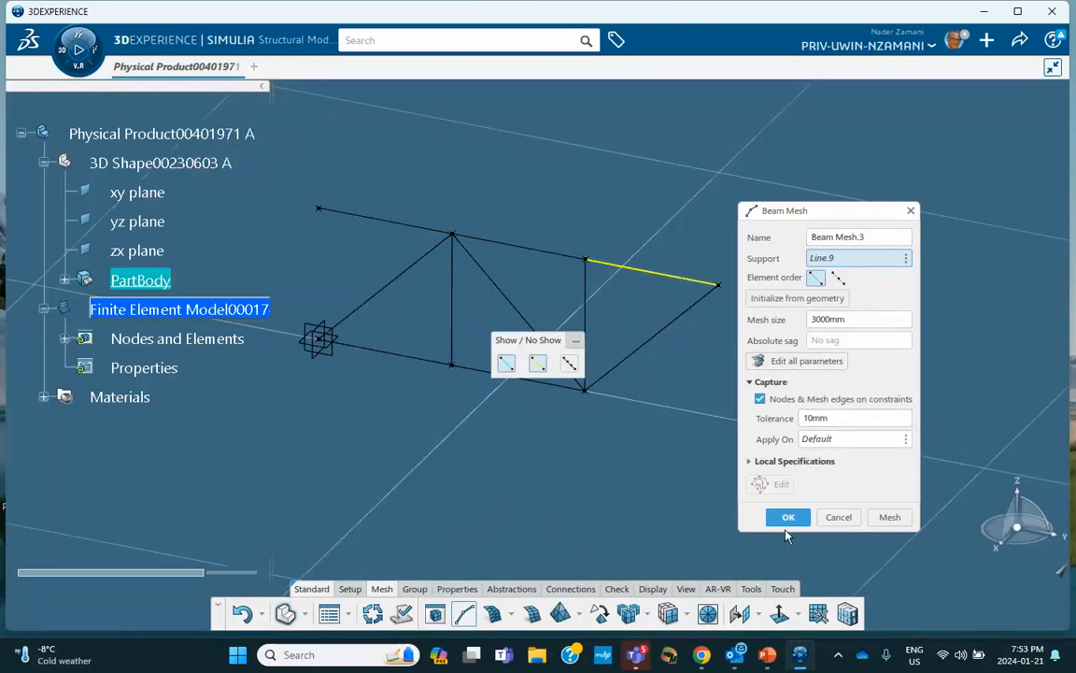
left_click(789, 518)
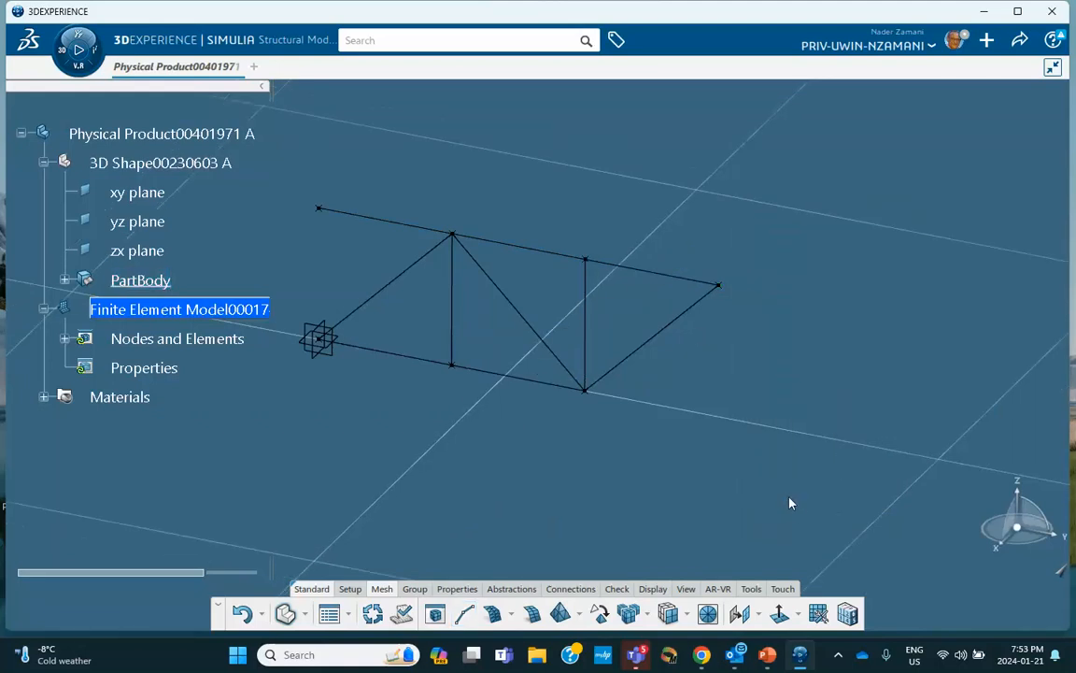
Step: Define a beam mesh on the diagonal rising from the origin, and update all meshes listed under Nodes and Elements
left_click(464, 613)
left_click(391, 280)
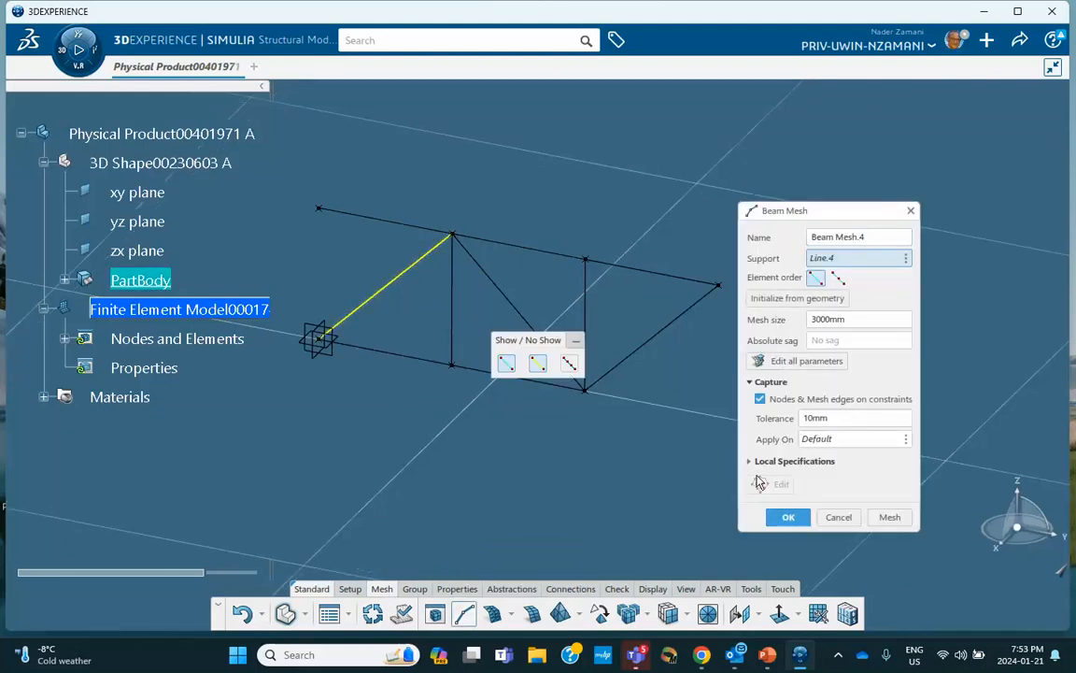
left_click(788, 517)
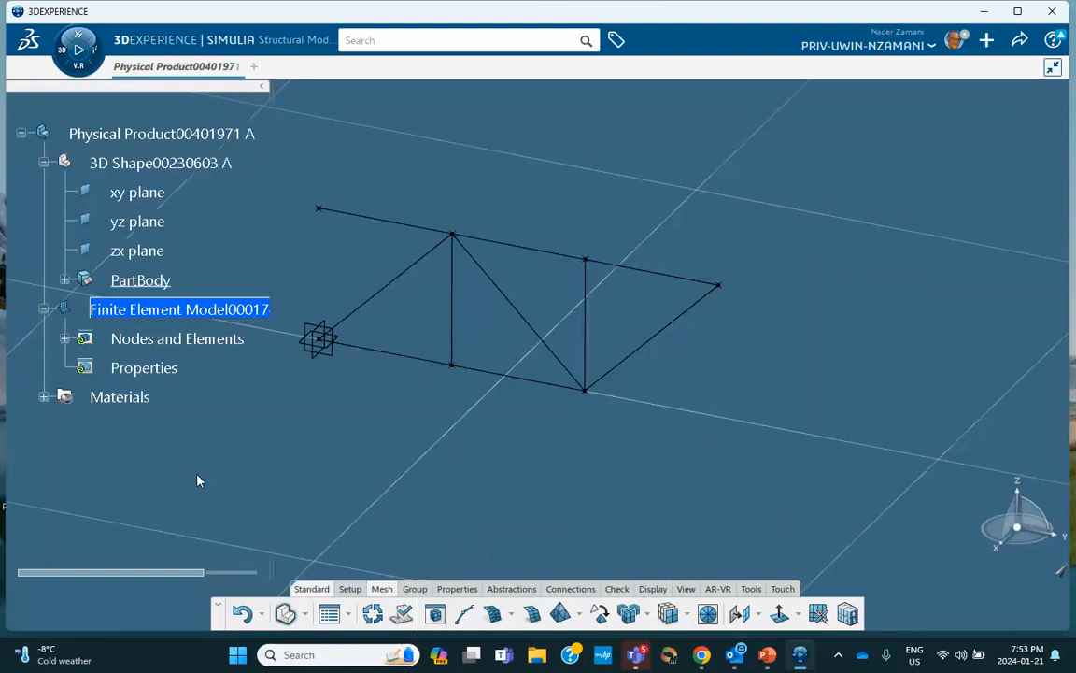
left_click(64, 338)
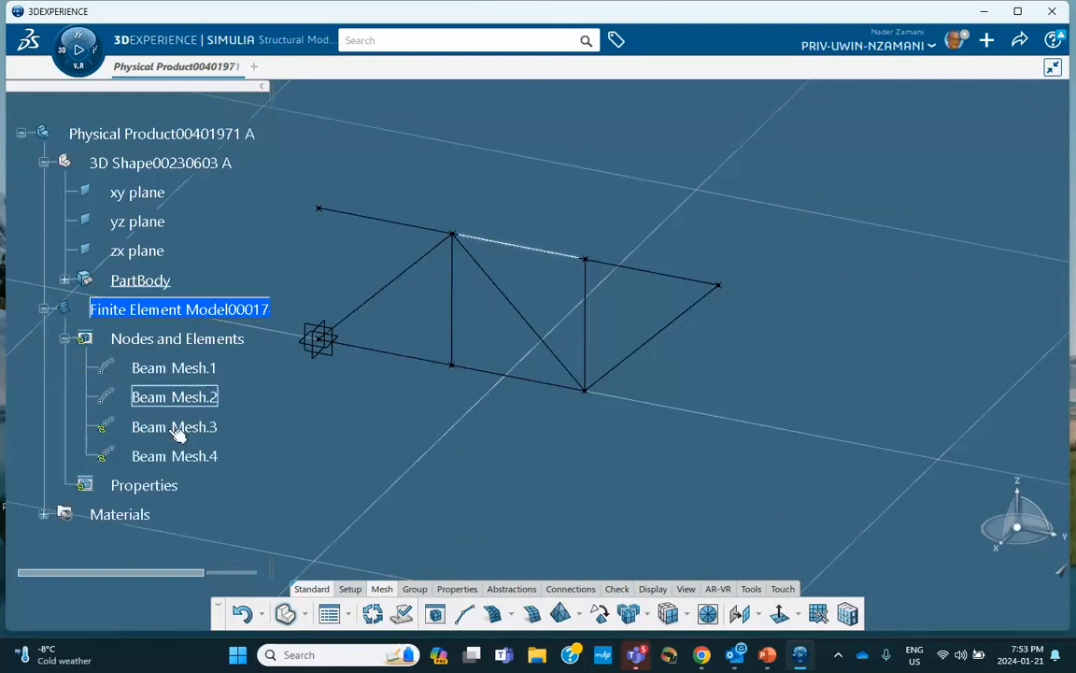
left_click(373, 614)
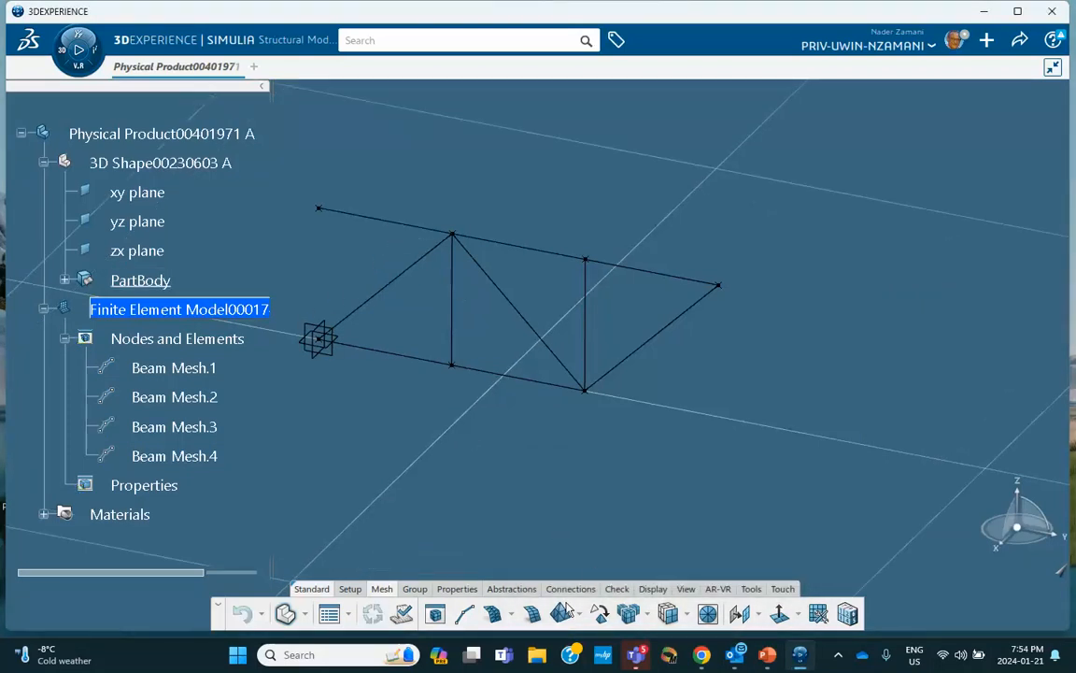
Step: Create and generate a linear beam mesh on the vertical member nearest the origin
left_click(464, 613)
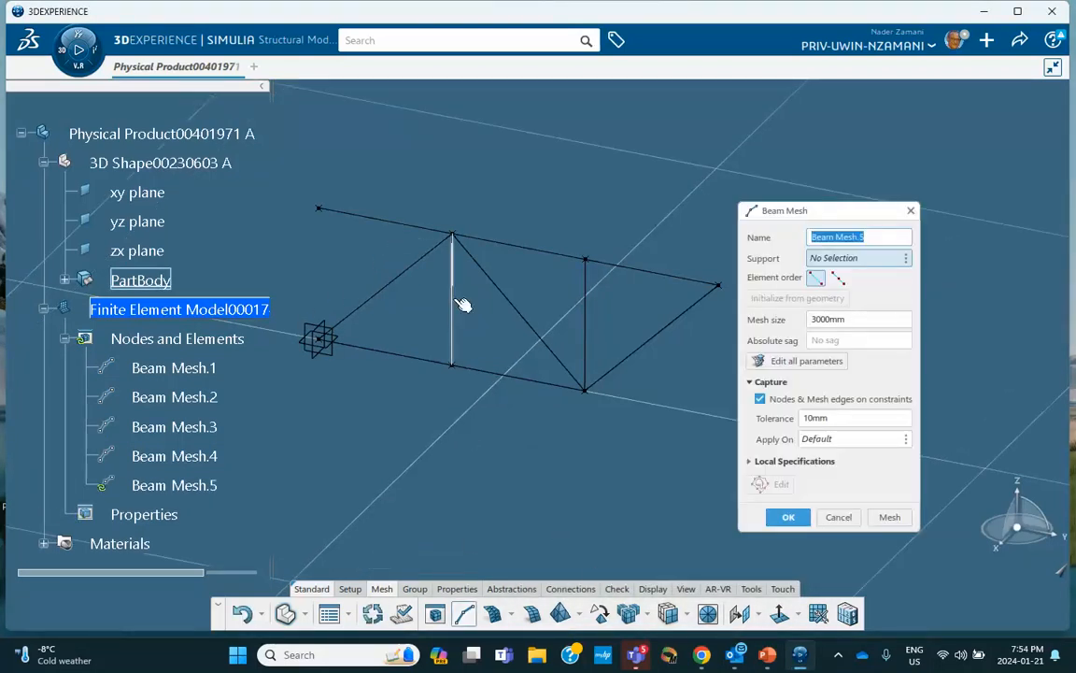
left_click(457, 300)
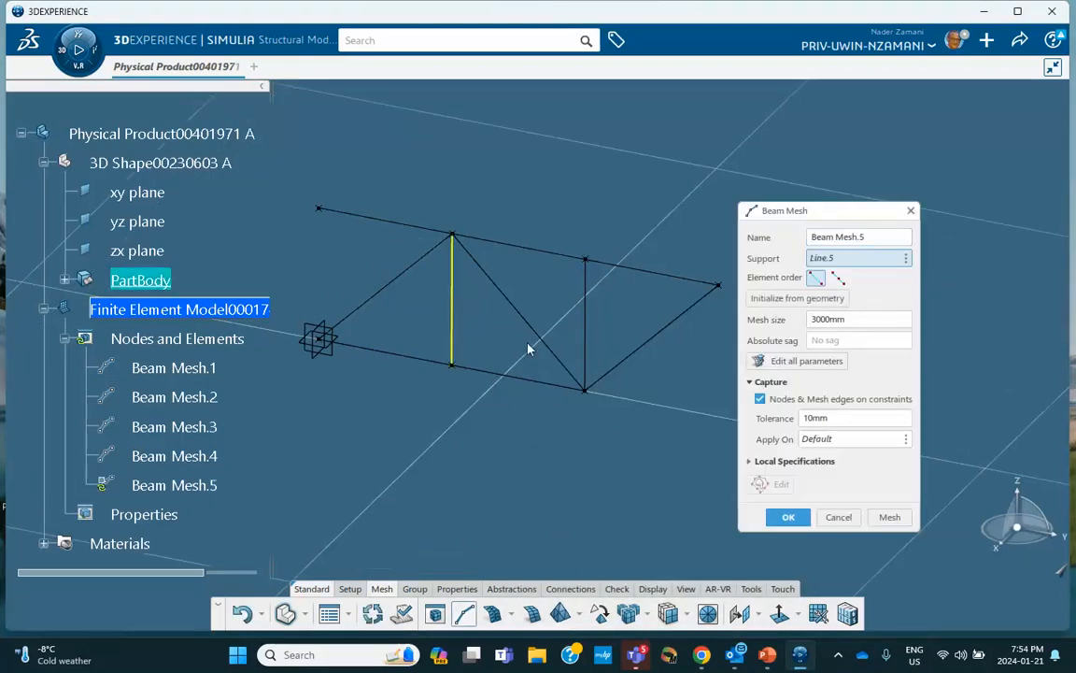
left_click(889, 517)
left_click(787, 516)
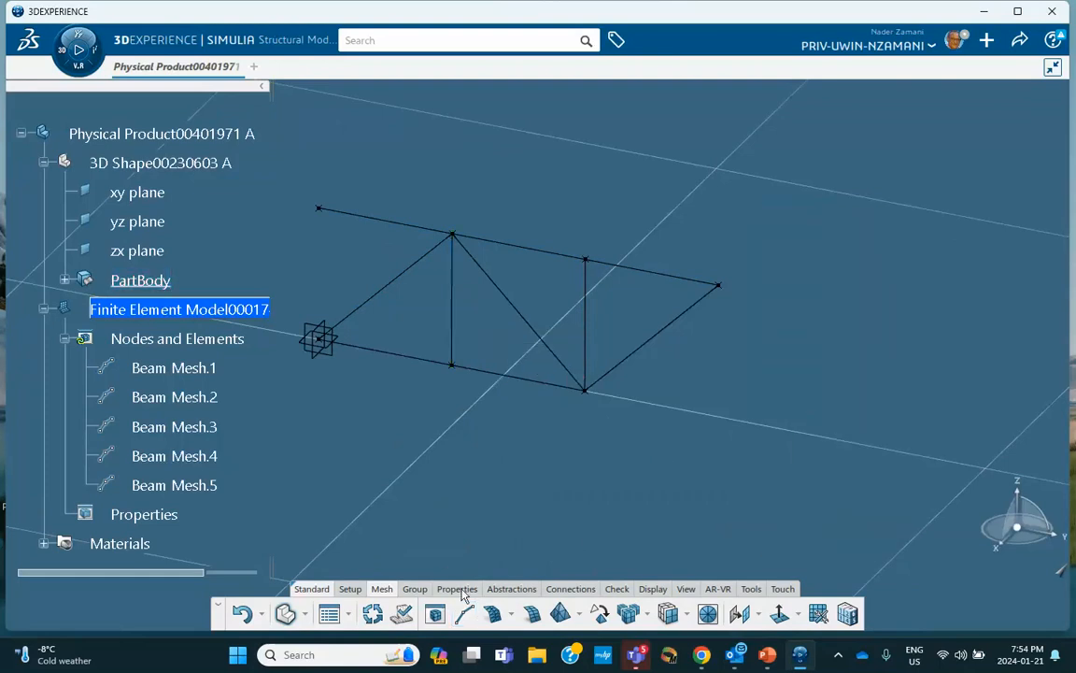
Step: Create and generate a linear beam mesh on the middle diagonal, running from the first inner upper chord joint down to the lower chord's far end
left_click(464, 613)
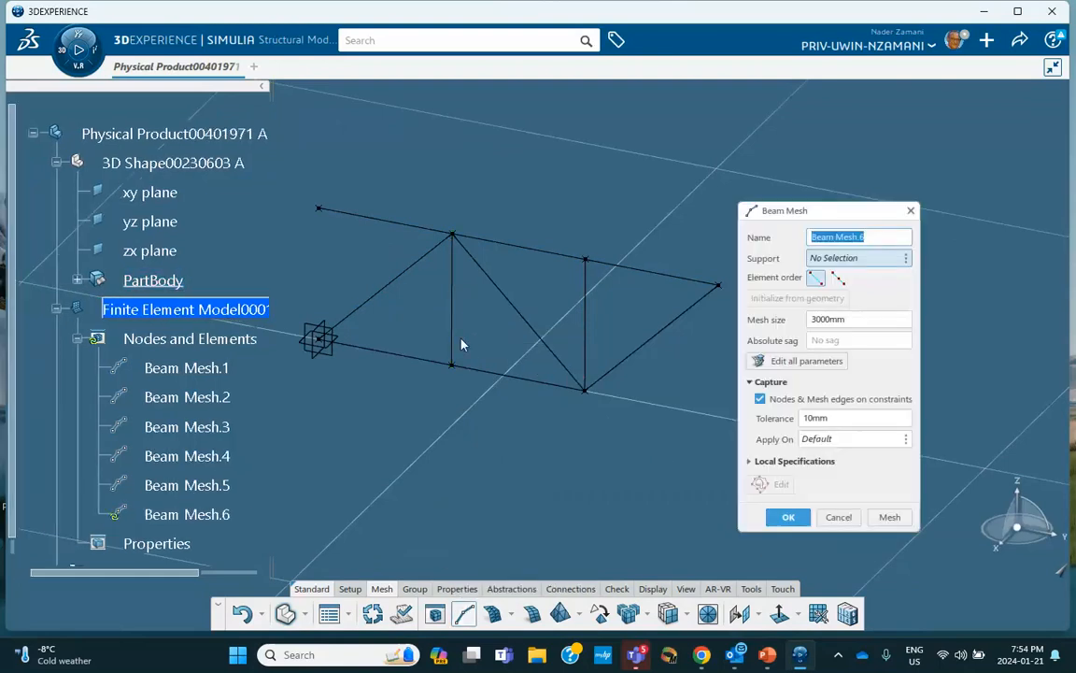
left_click(516, 307)
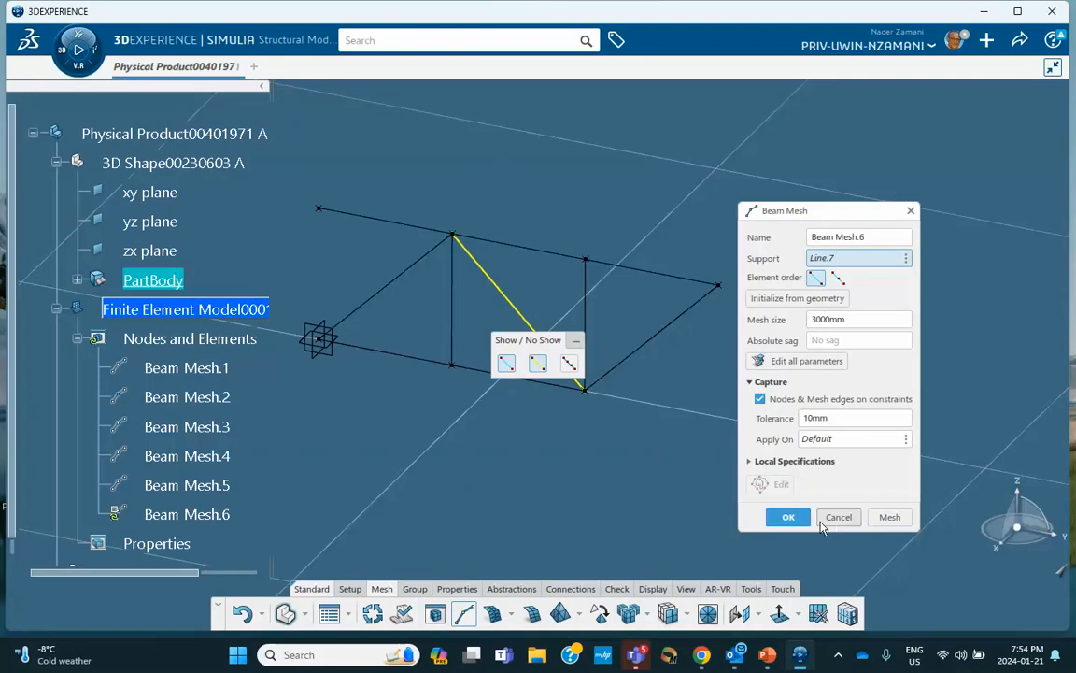
left_click(889, 517)
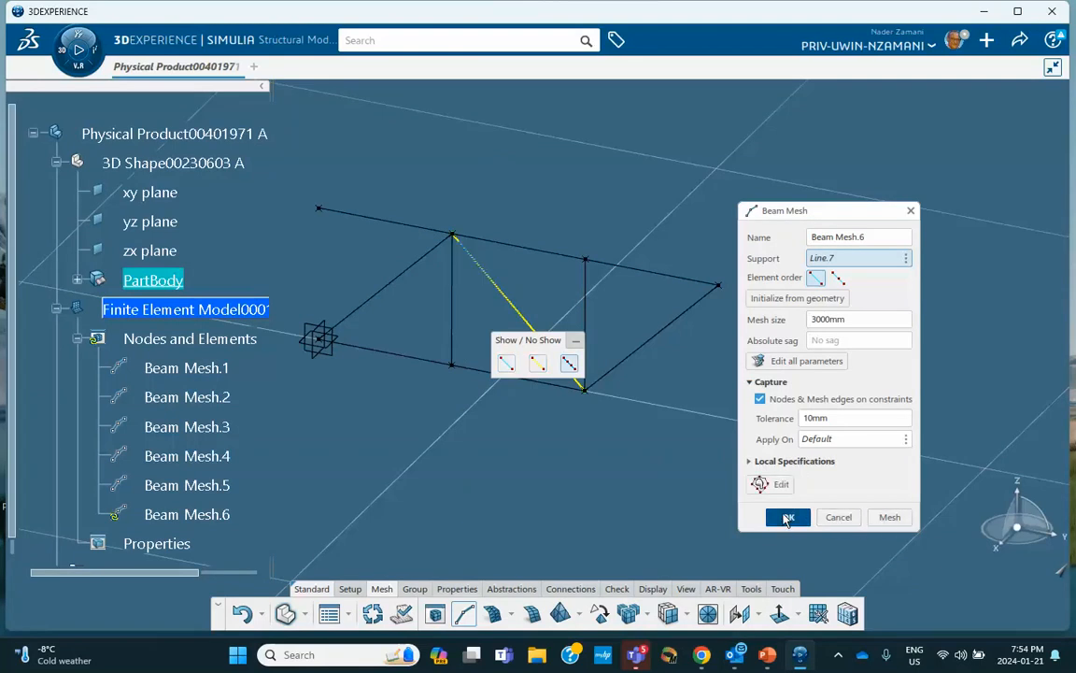
left_click(787, 517)
Step: Create and generate a linear beam mesh on the second vertical member, at the lower chord's far end
left_click(465, 613)
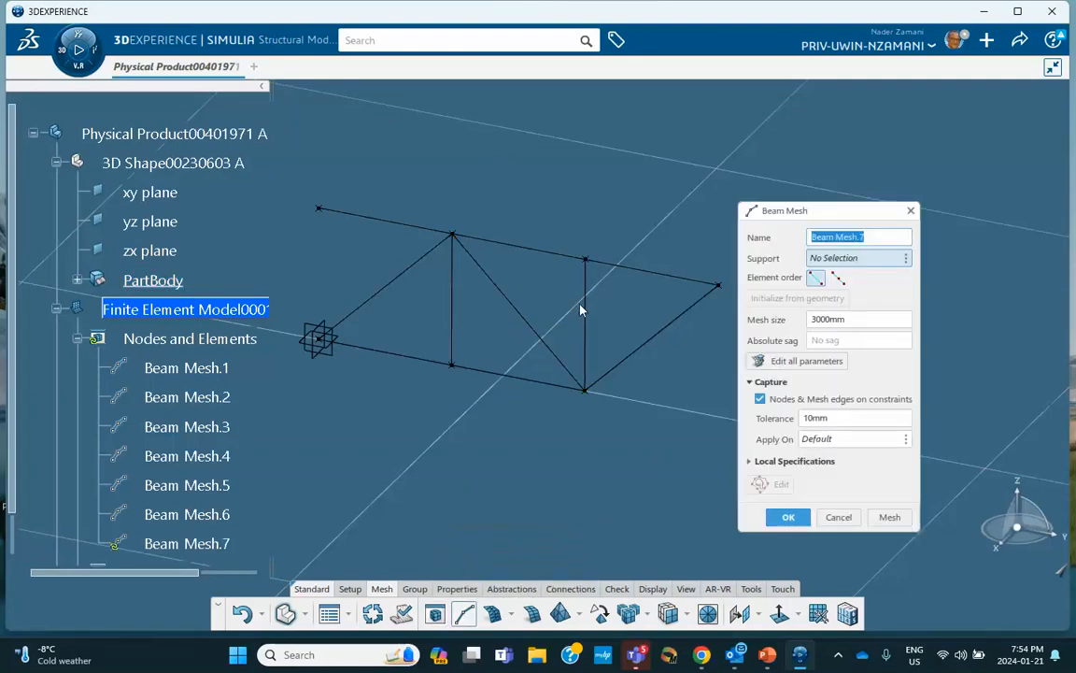
left_click(585, 312)
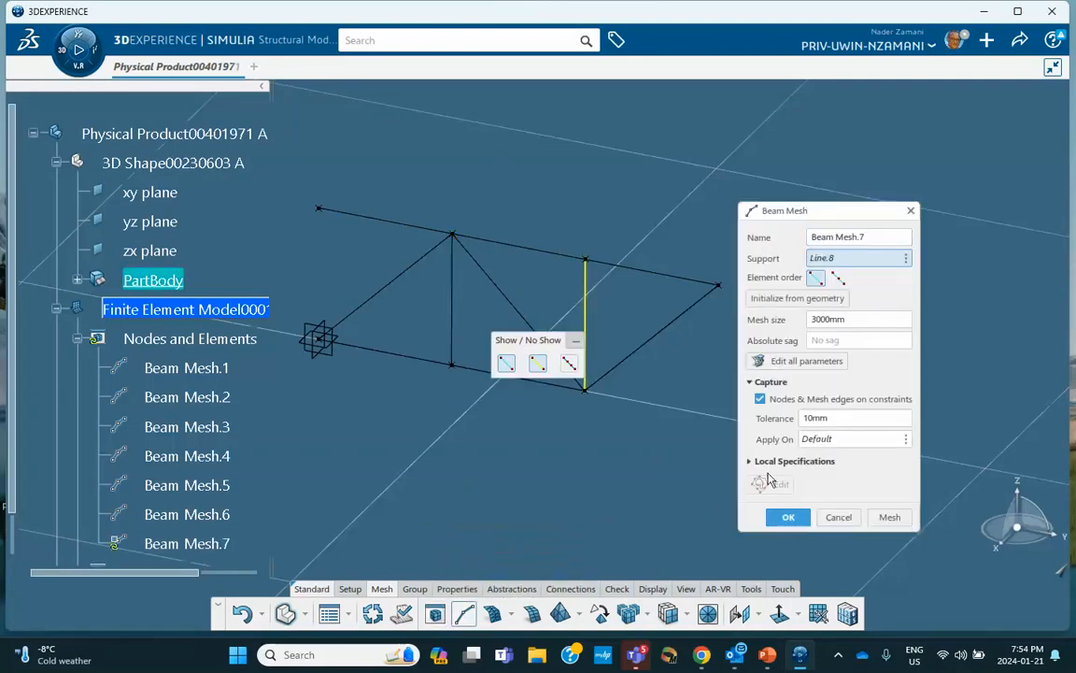
left_click(889, 516)
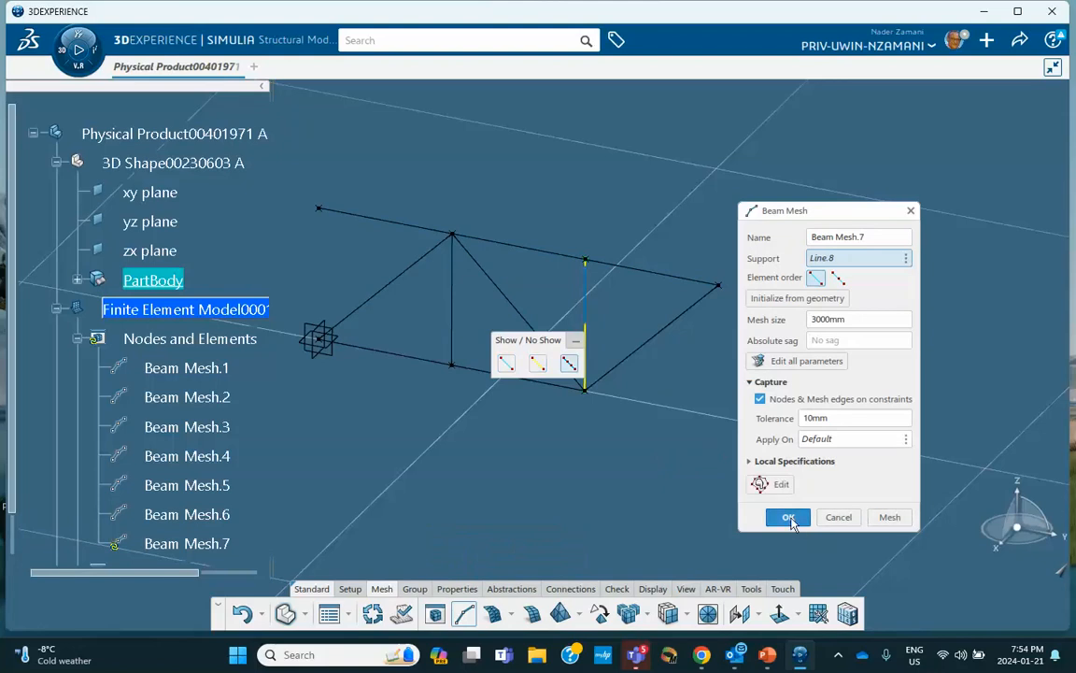
left_click(789, 519)
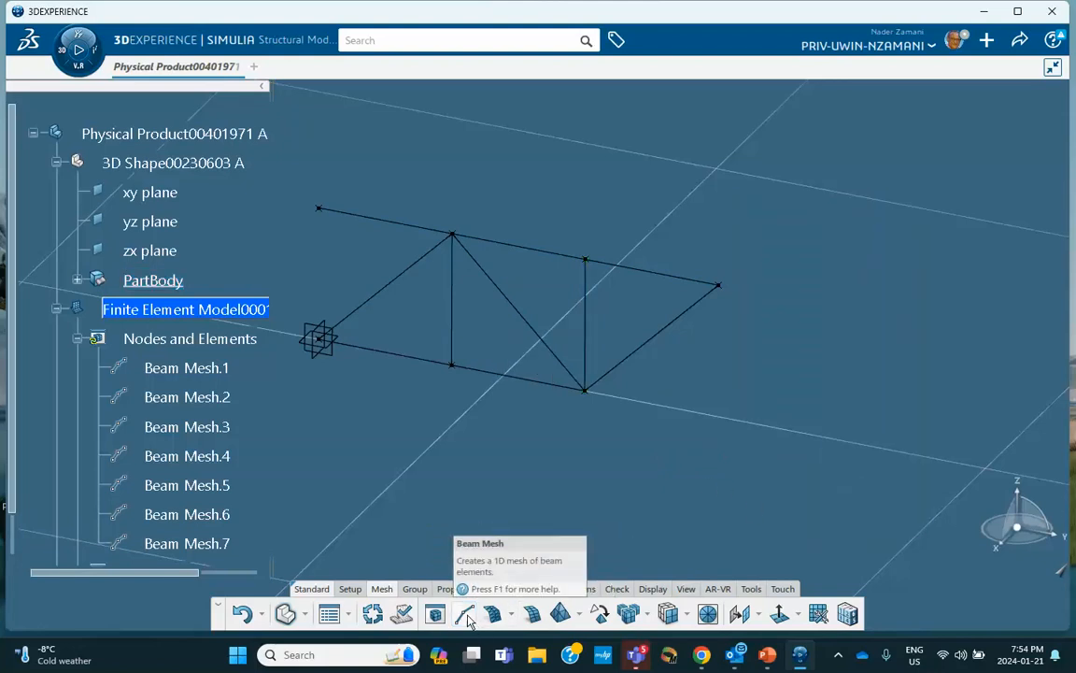
Step: Create and generate a linear beam mesh on the last diagonal, joining the far ends of the lower and upper chords
left_click(465, 614)
left_click(645, 343)
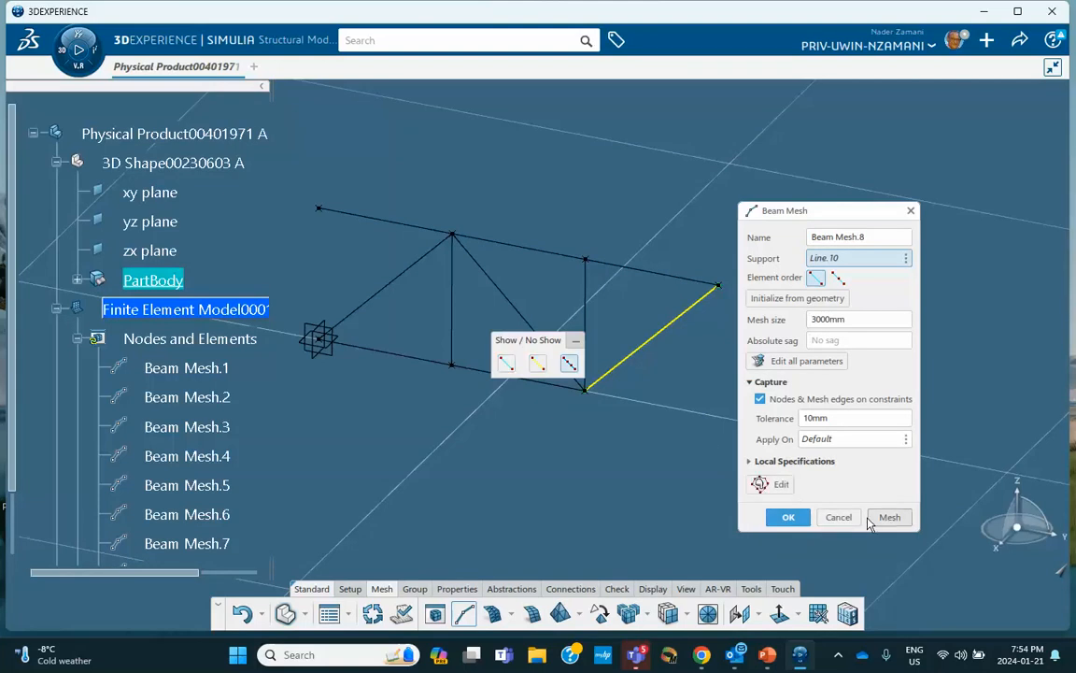
left_click(788, 519)
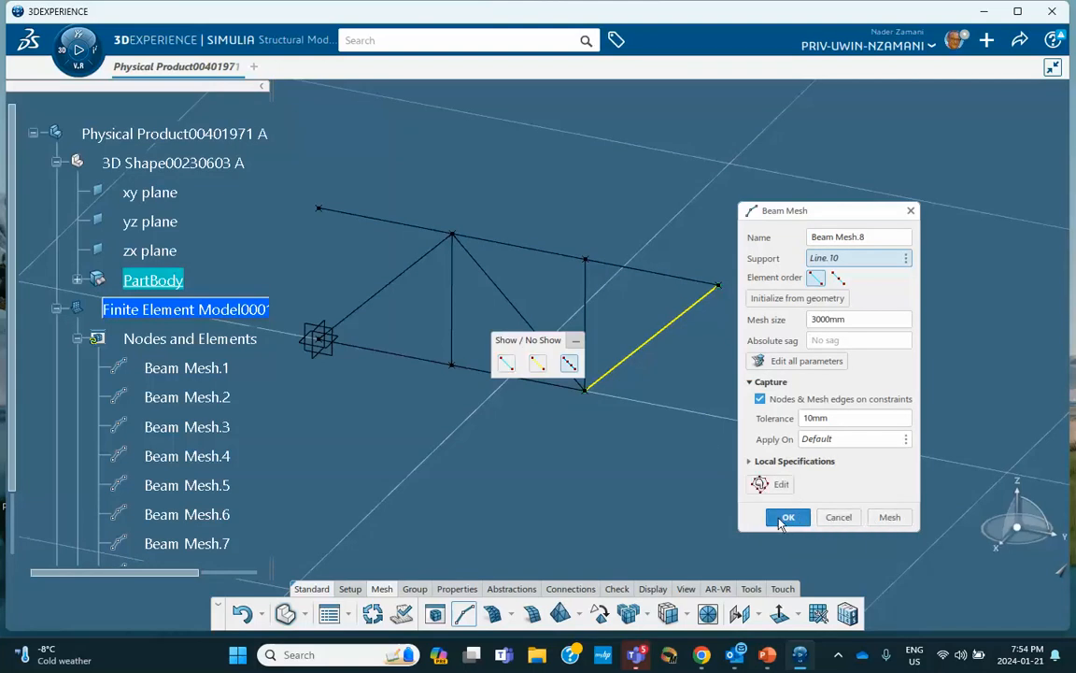
left_click(780, 520)
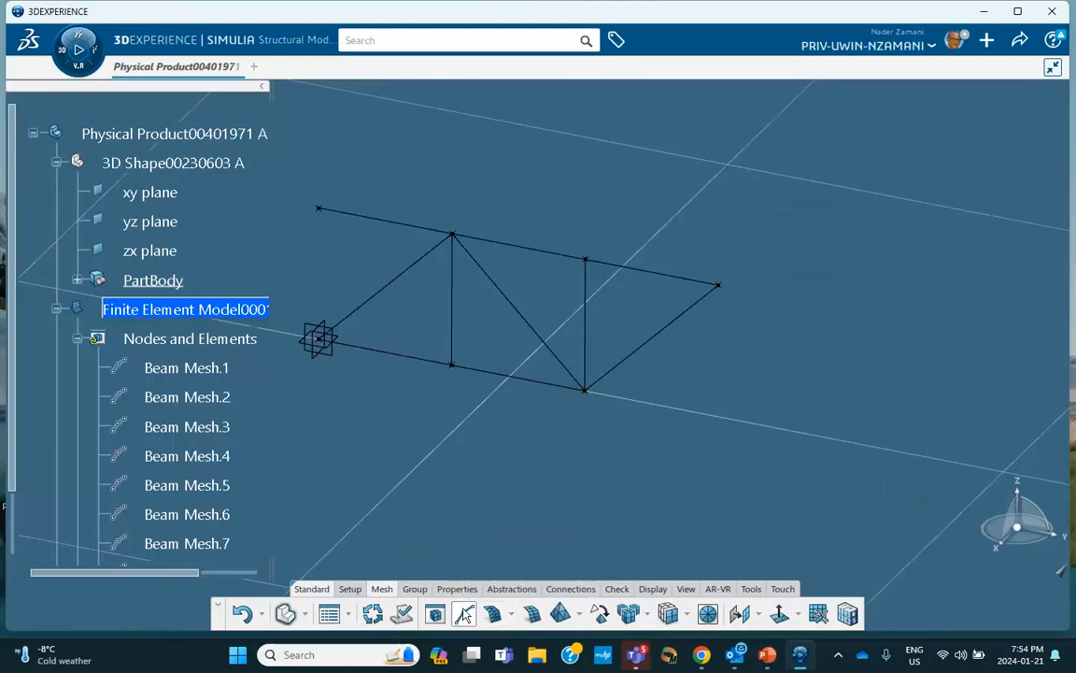
Step: Define linear beam meshes on both lower chord members, the outer one first, and update all meshes of the finite element model
left_click(519, 378)
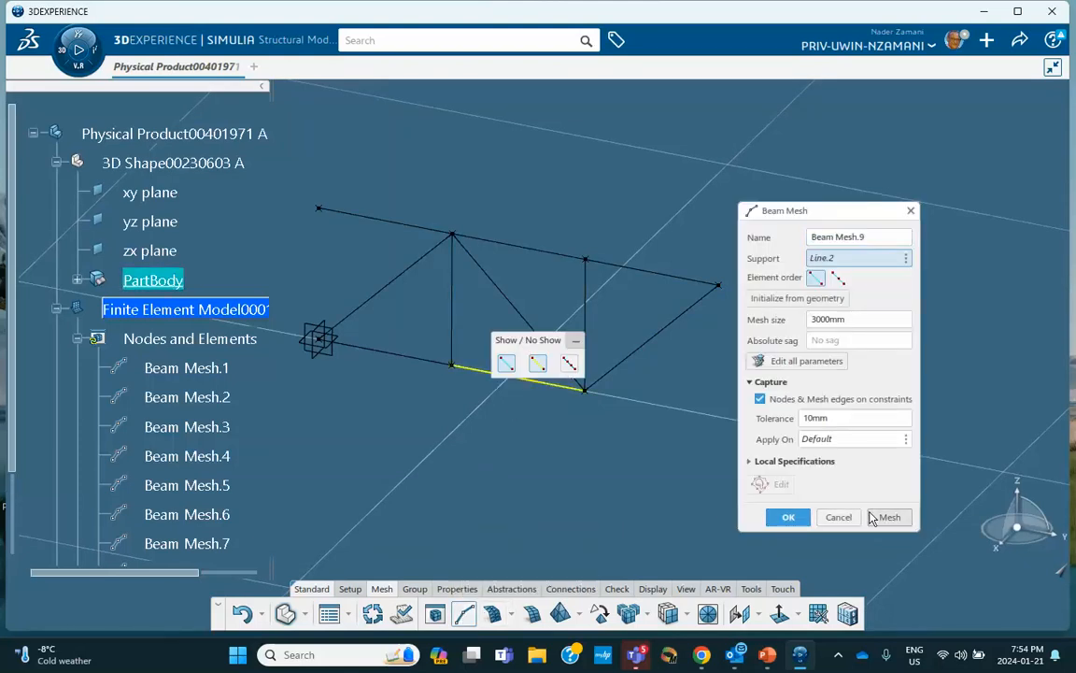
left_click(785, 516)
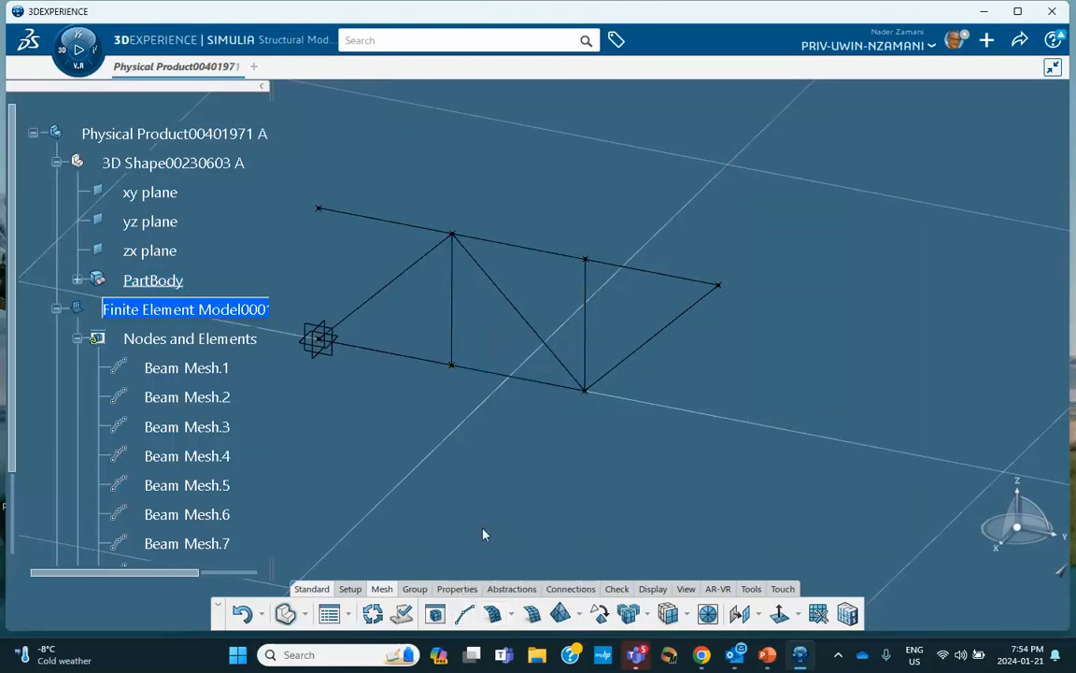
left_click(470, 615)
left_click(384, 352)
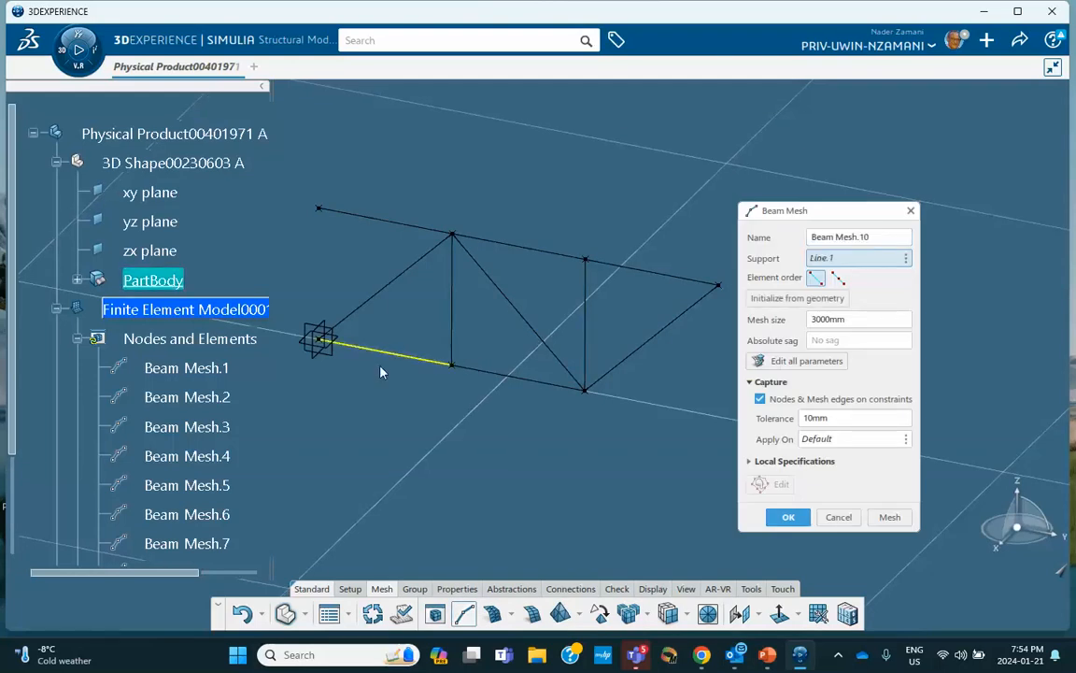
left_click(787, 523)
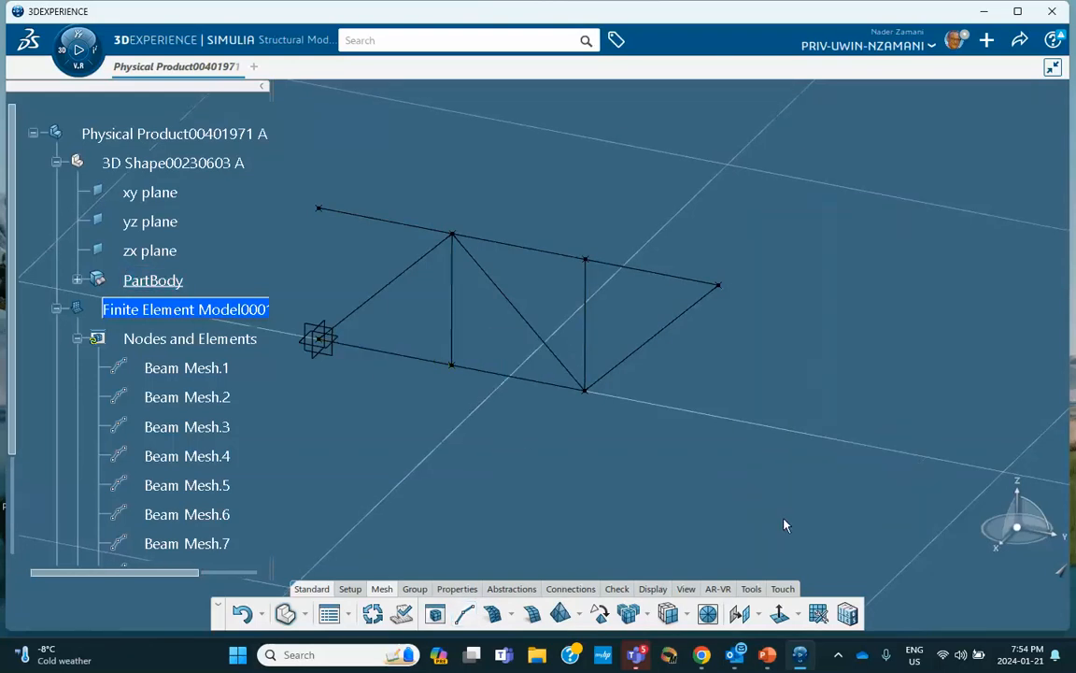
scroll(219, 434, "down", 5)
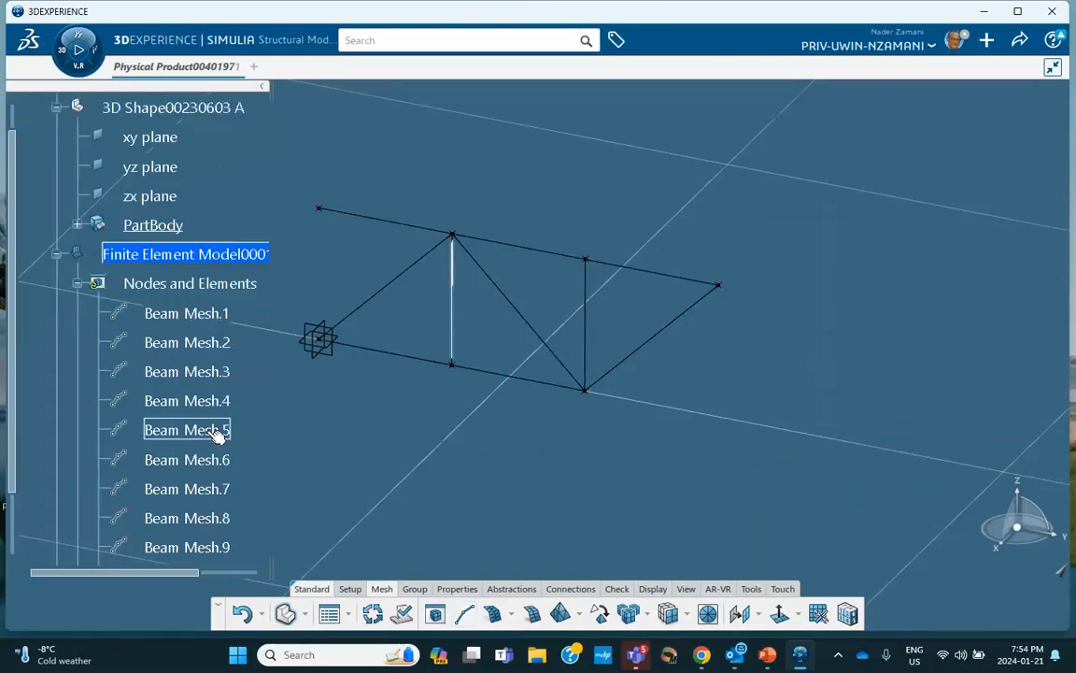
left_click(371, 613)
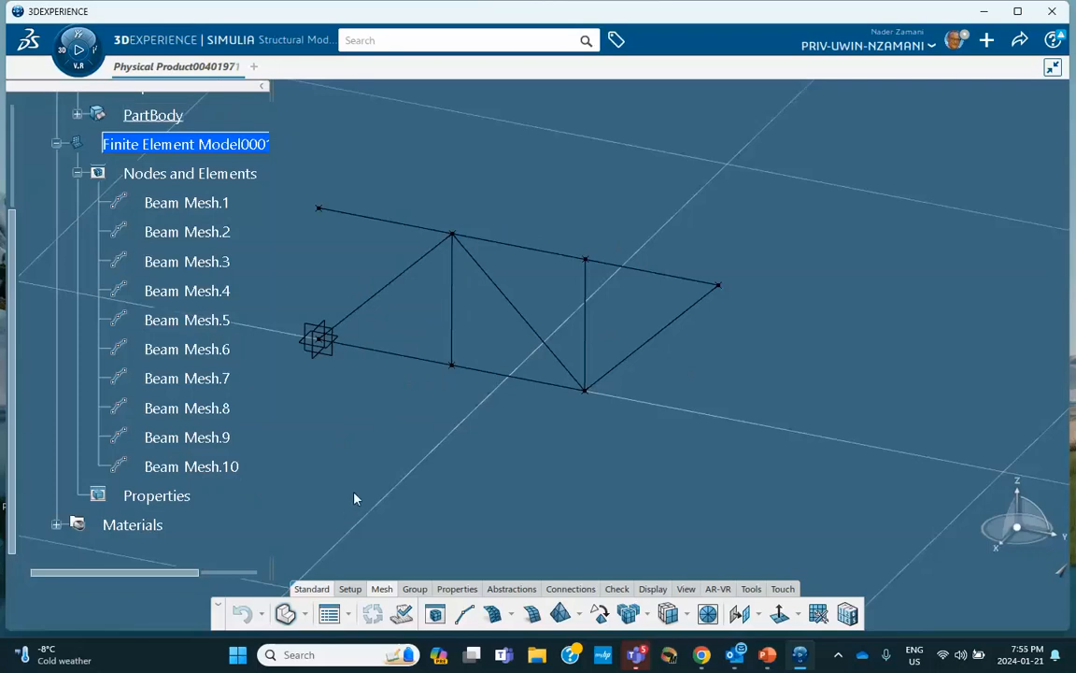
Step: Hide Point.1 through Point.7 of the PartBody so only the mesh nodes mark the truss joints
left_click(654, 590)
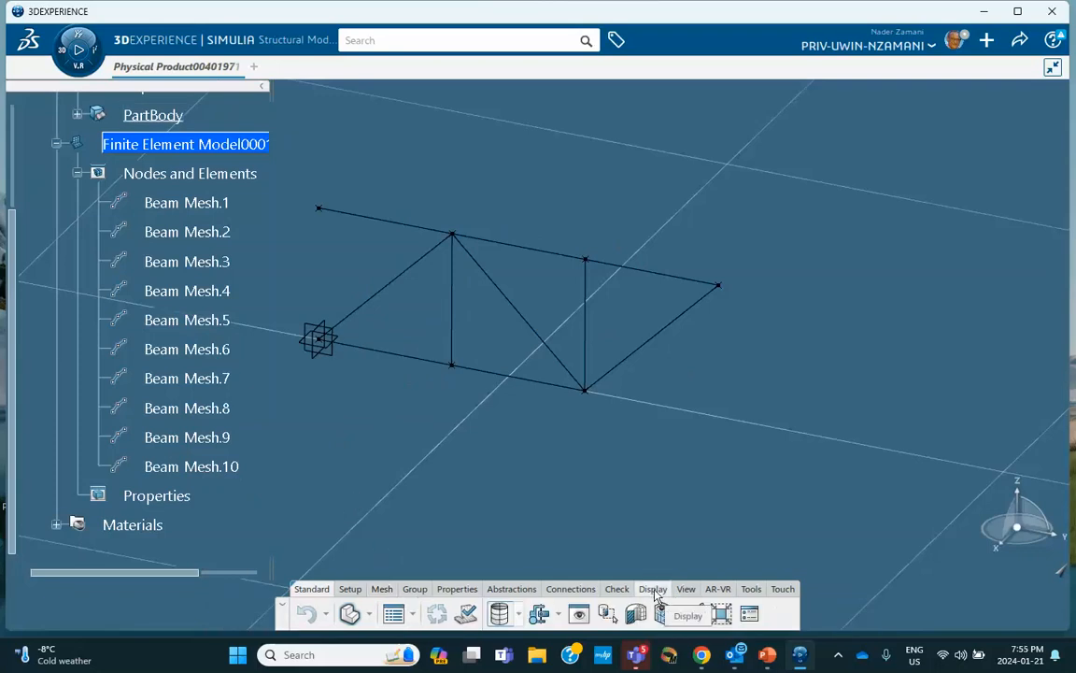
scroll(205, 280, "up", 3)
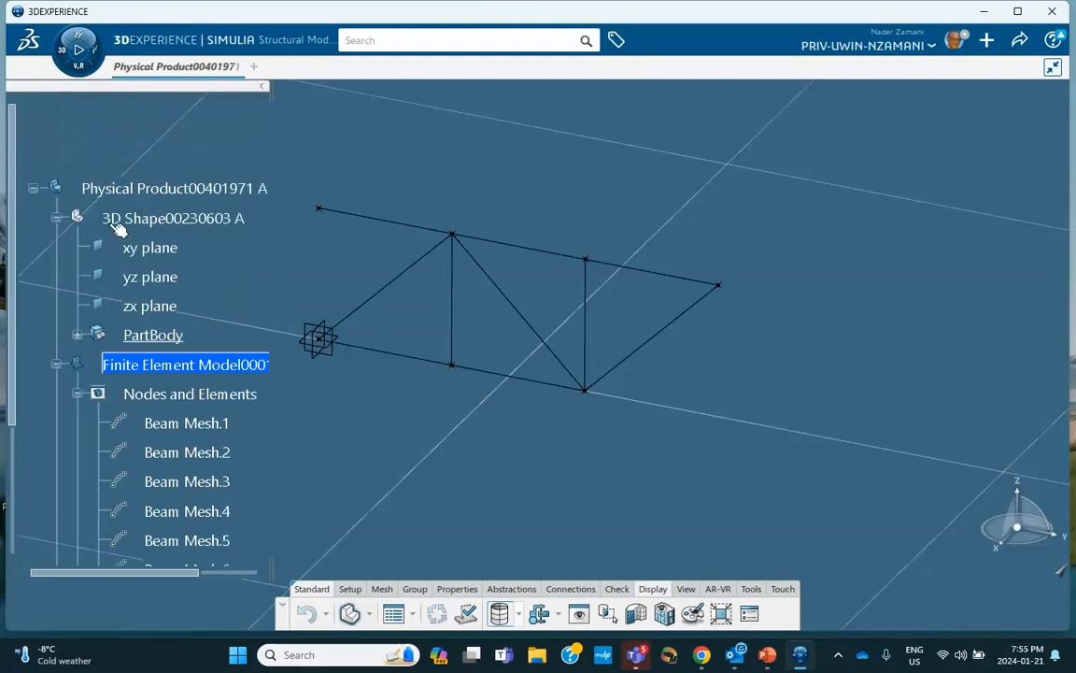
left_click(76, 335)
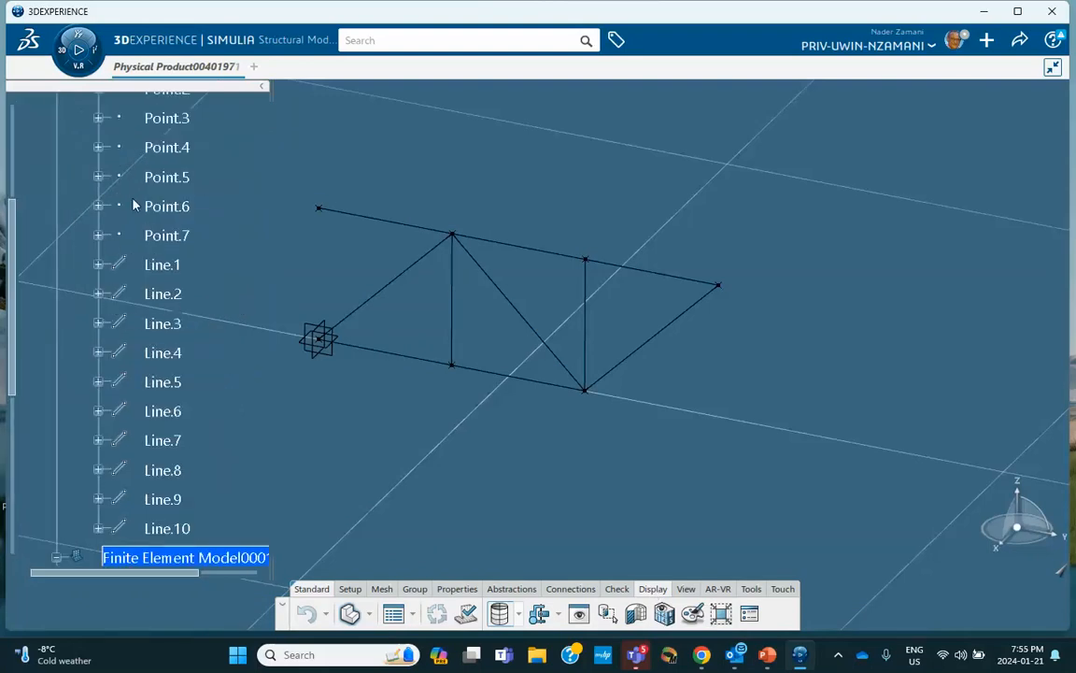
scroll(140, 215, "up", 3)
left_click(171, 227)
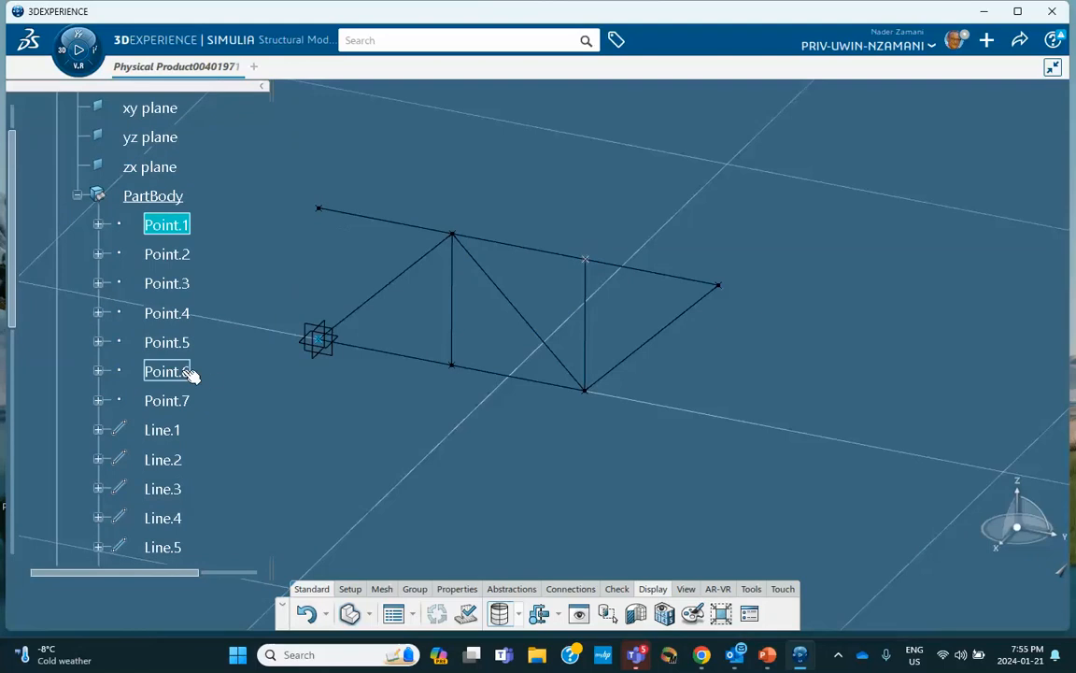
left_click(175, 400, "shift")
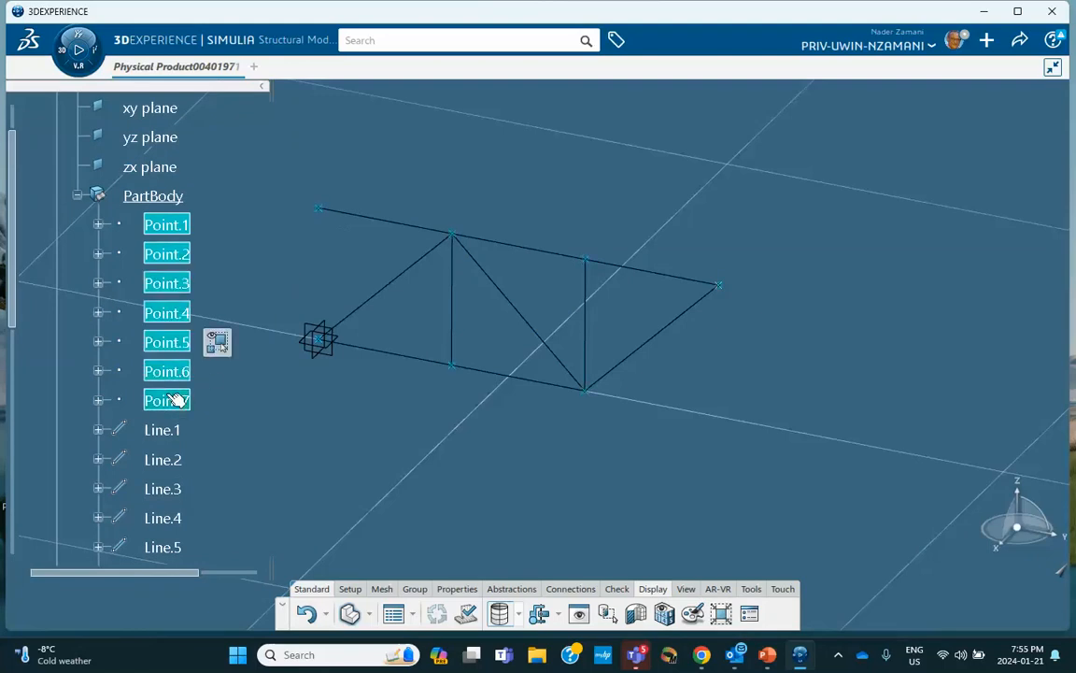
right_click(187, 288)
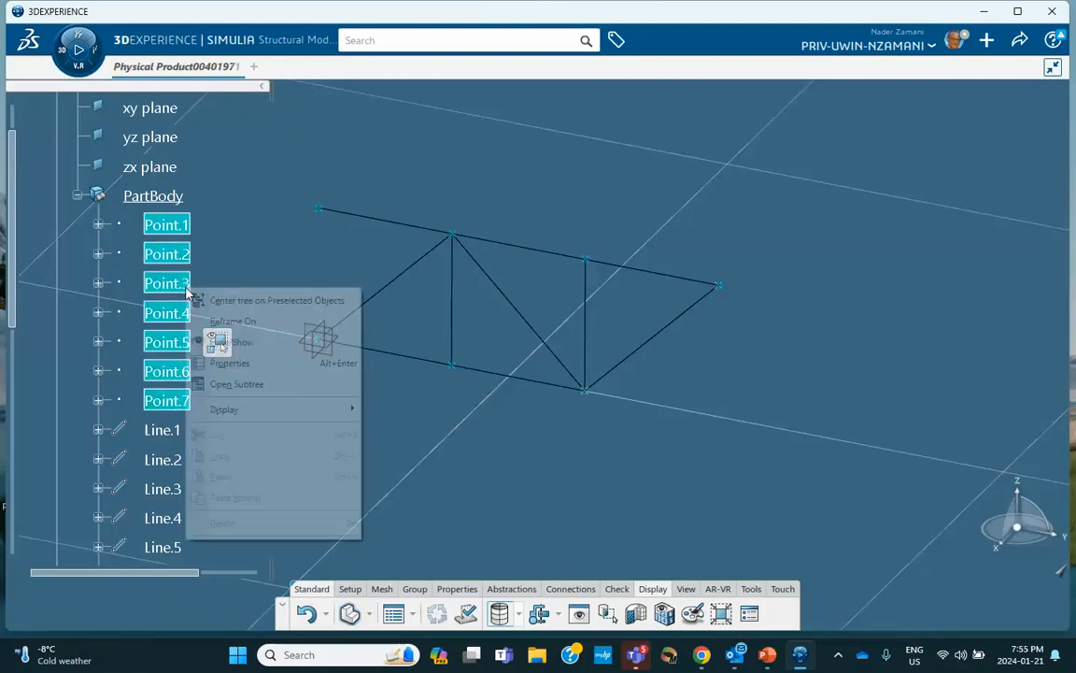
left_click(229, 342)
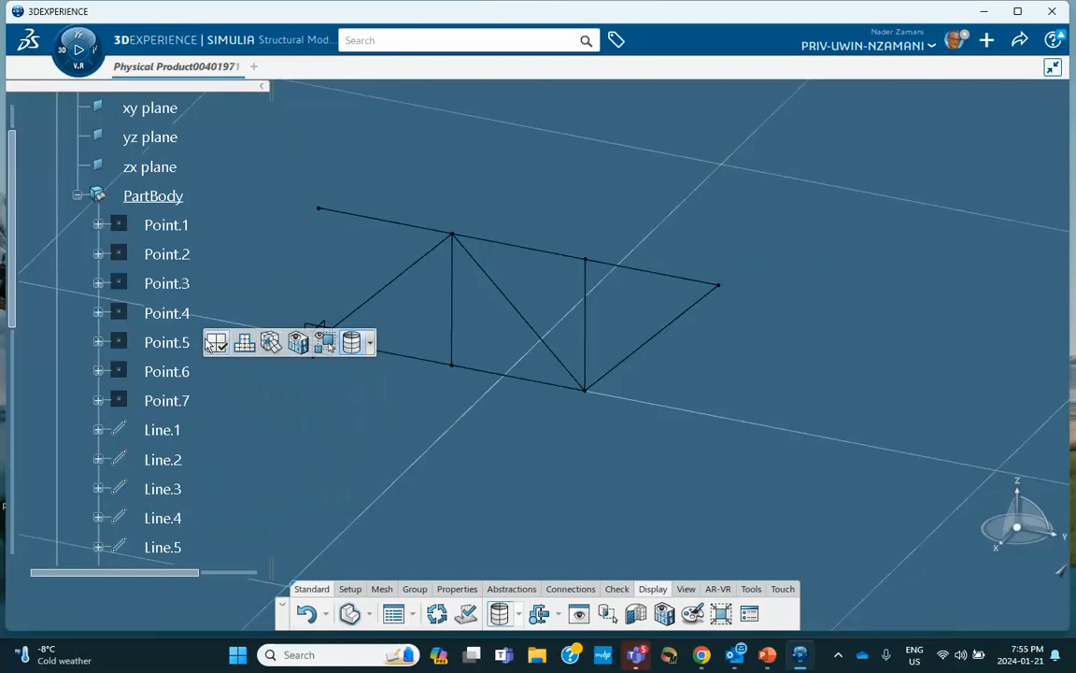
left_click(452, 484)
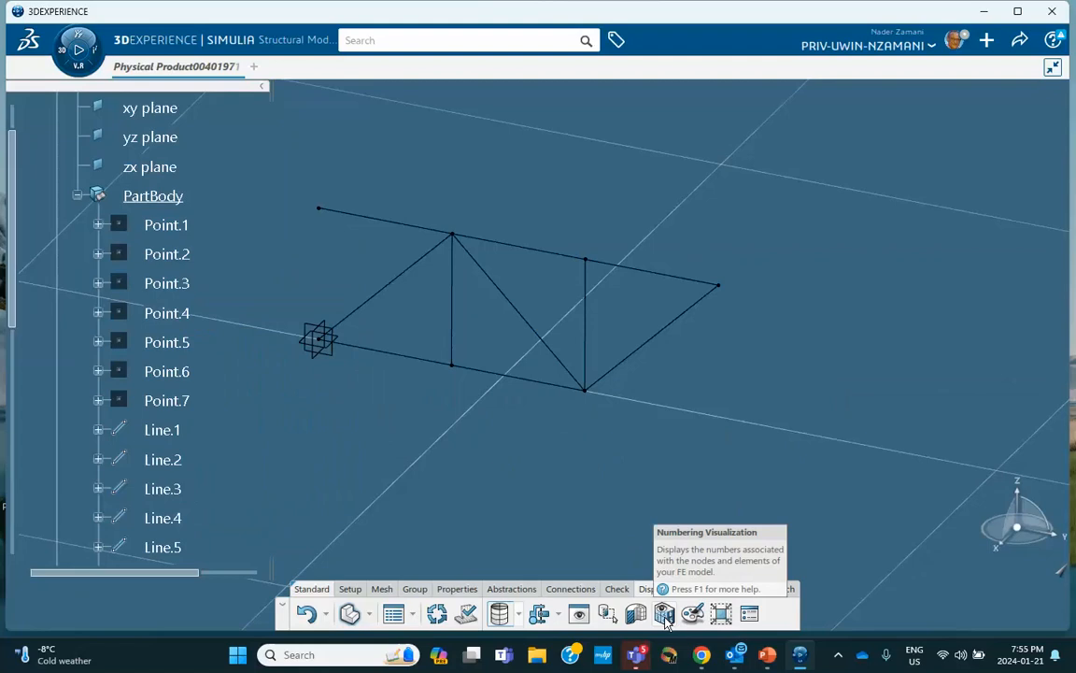
Step: Open Numbering Visualization with Node as the entity, and close it without entering any labels
left_click(664, 614)
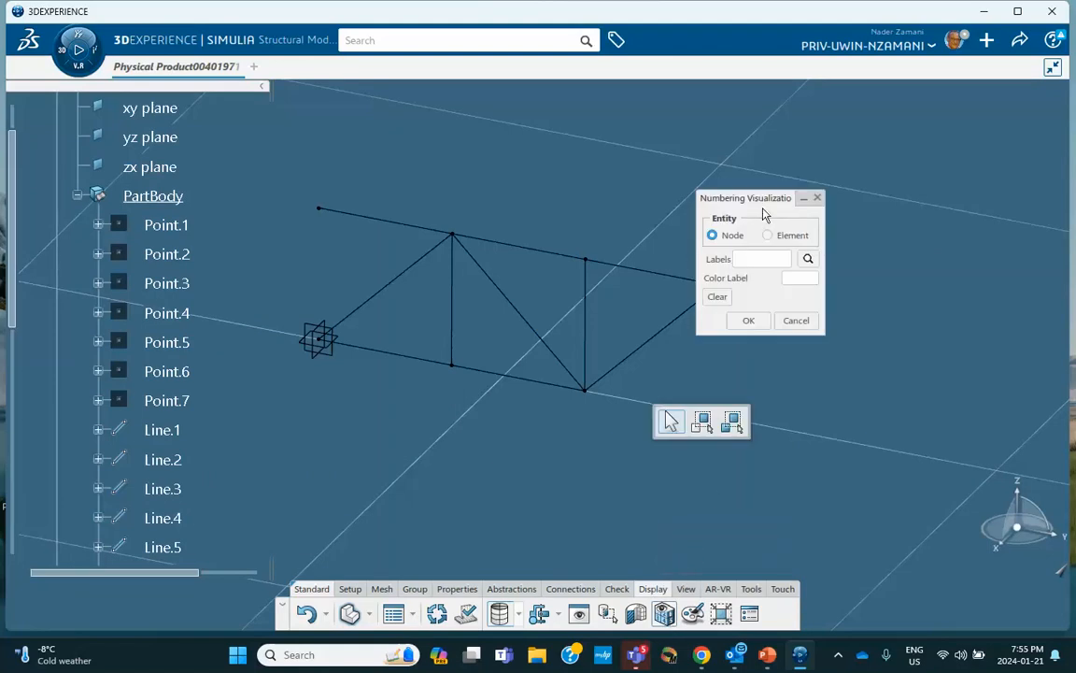
left_click_drag(757, 198, 810, 202)
mouse_move(577, 199)
middle_mouse_down()
mouse_move(574, 216)
mouse_move(562, 190)
middle_mouse_up()
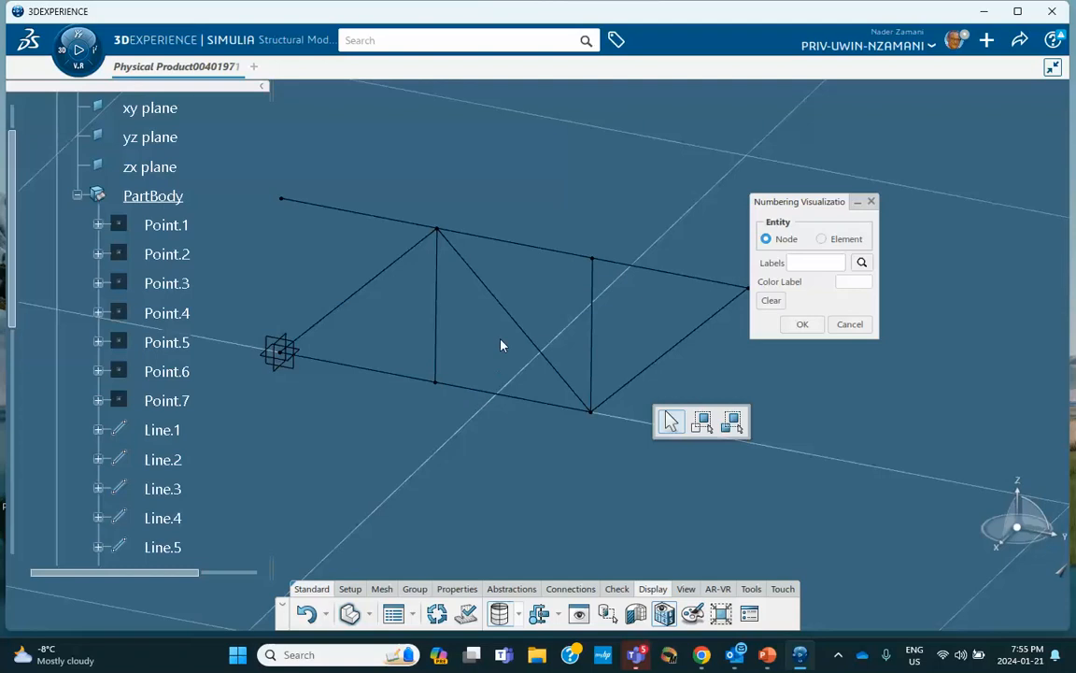
left_click(805, 324)
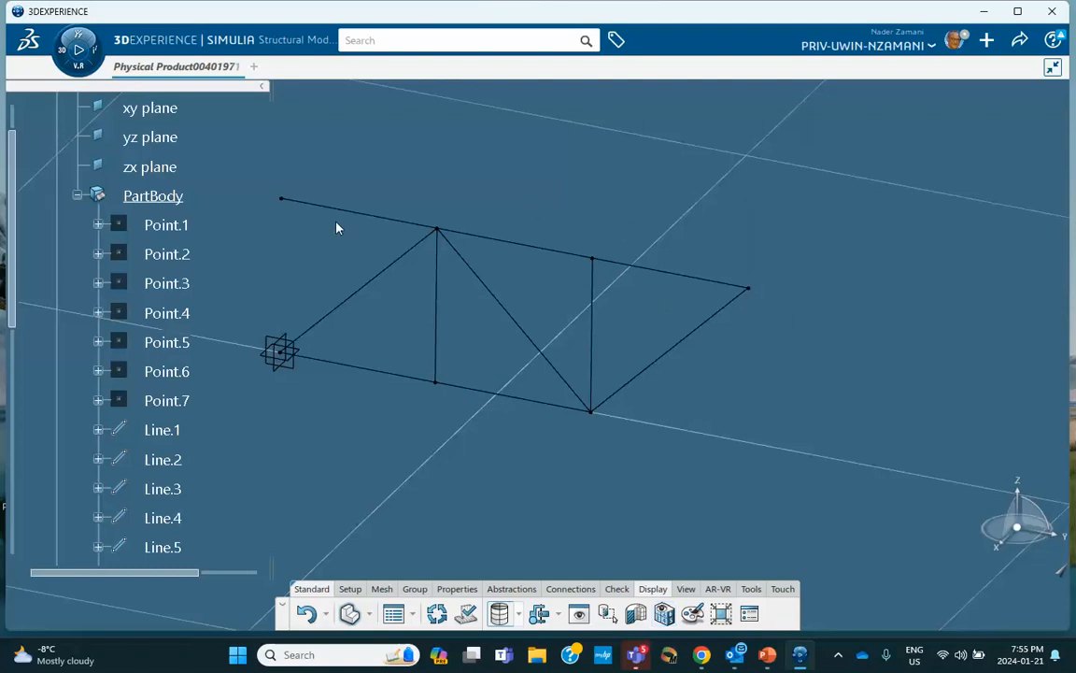
Step: Create a 1D link section and select all ten truss lines, Line.1 through Line.10, as its support
left_click(454, 591)
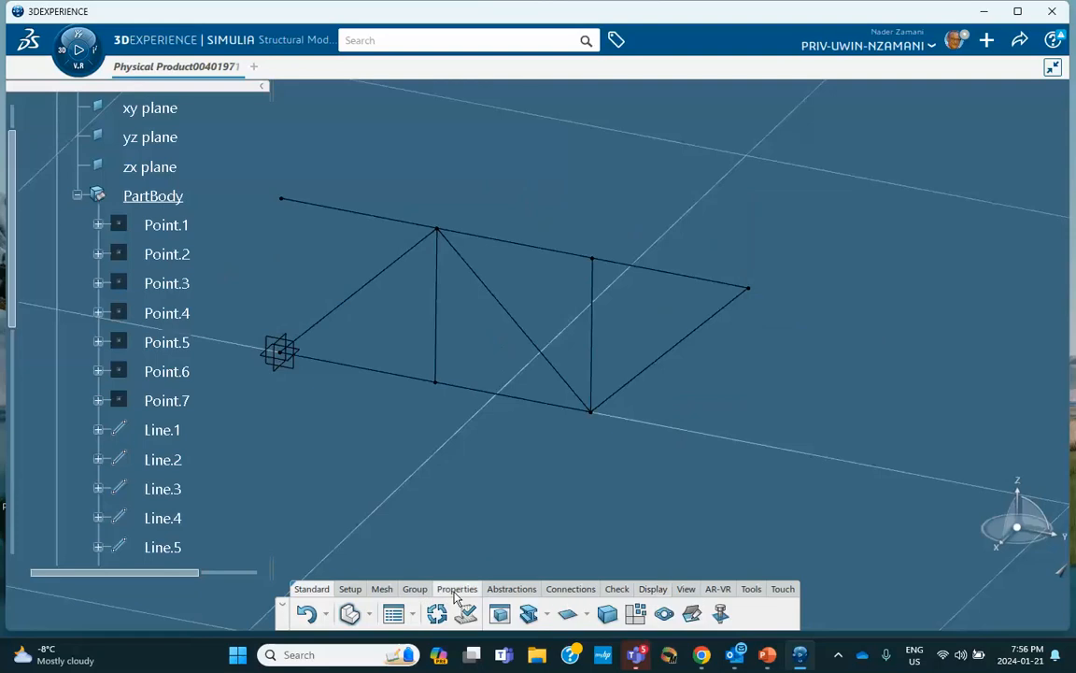
left_click(547, 614)
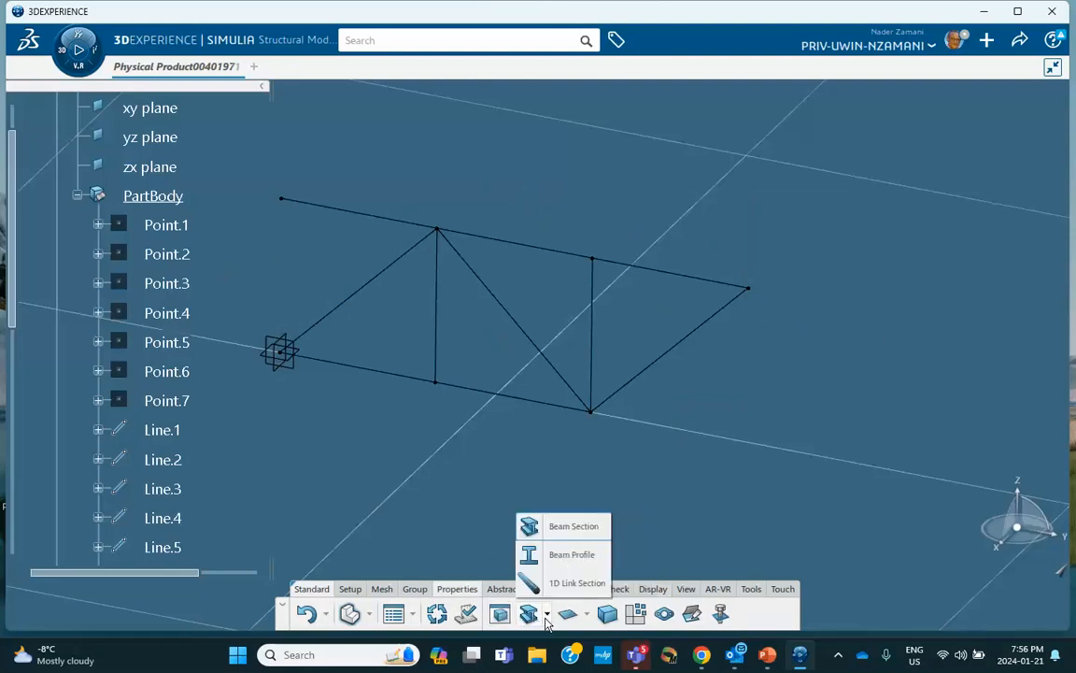
left_click(557, 585)
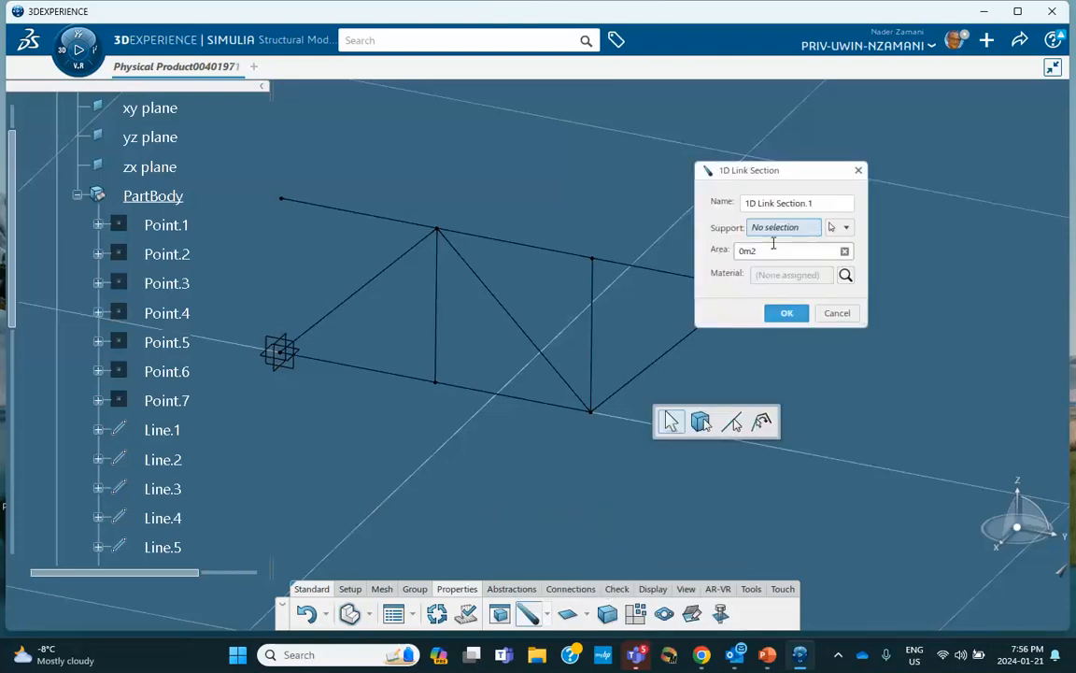
left_click_drag(790, 176, 865, 152)
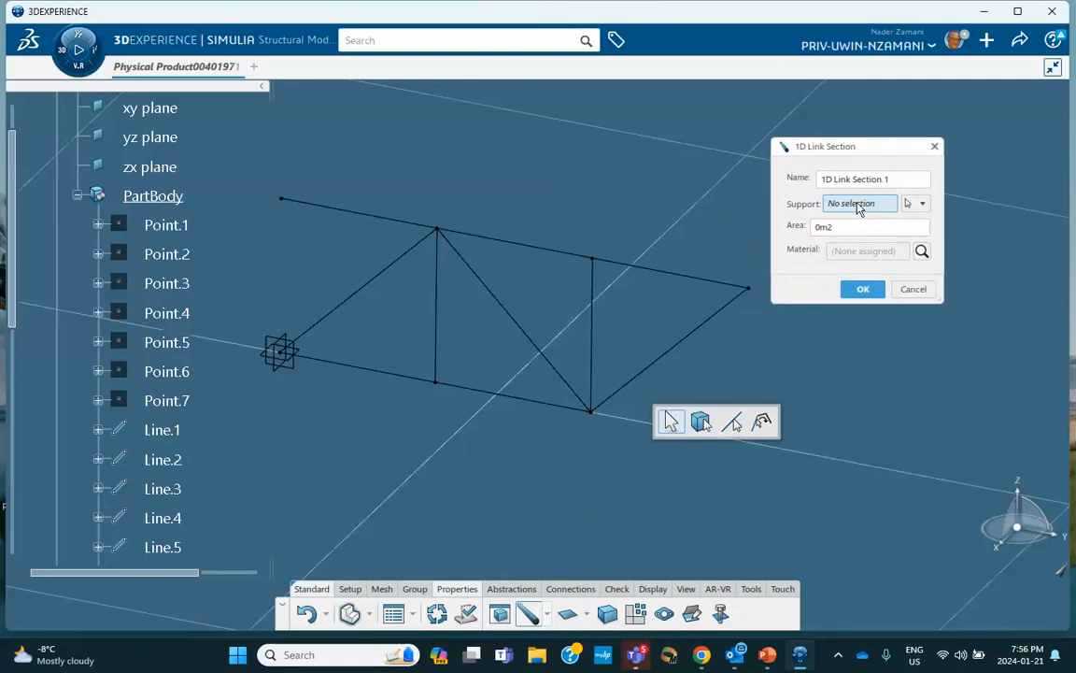
left_click(341, 211)
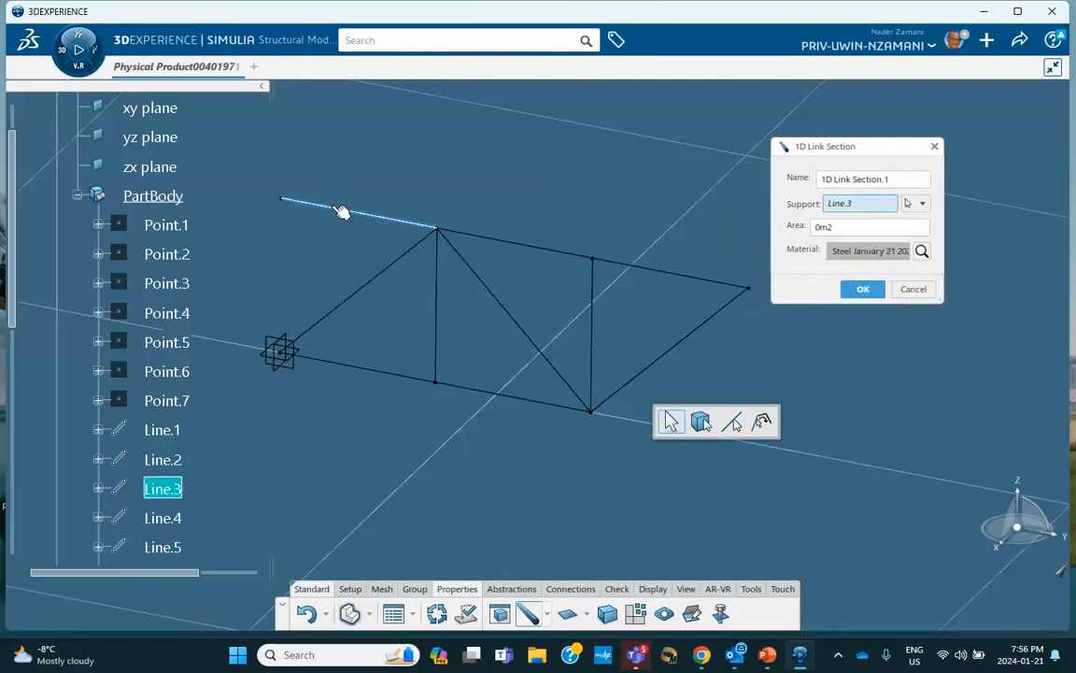
left_click(383, 282)
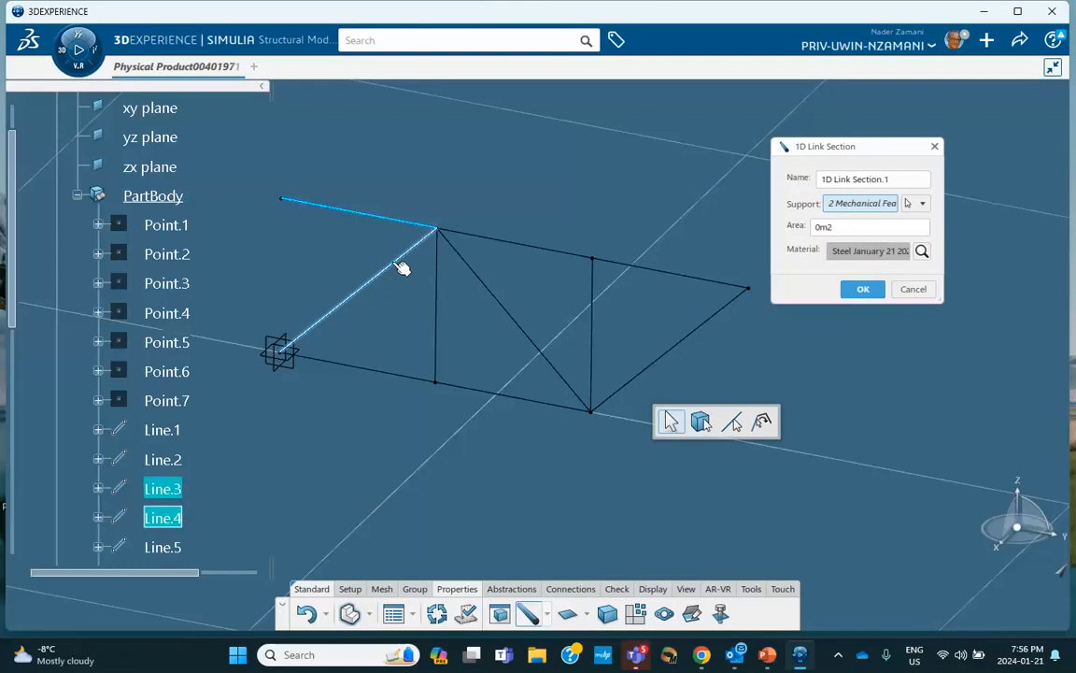
left_click(365, 370)
left_click(436, 313)
left_click(505, 306)
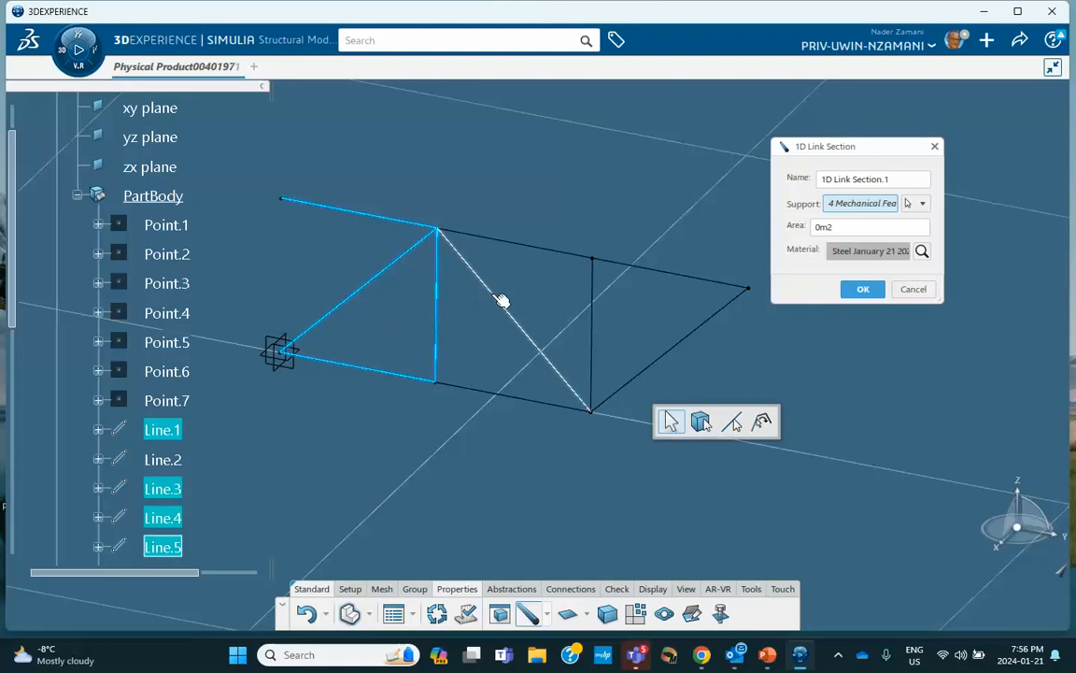
left_click(521, 244)
left_click(506, 403)
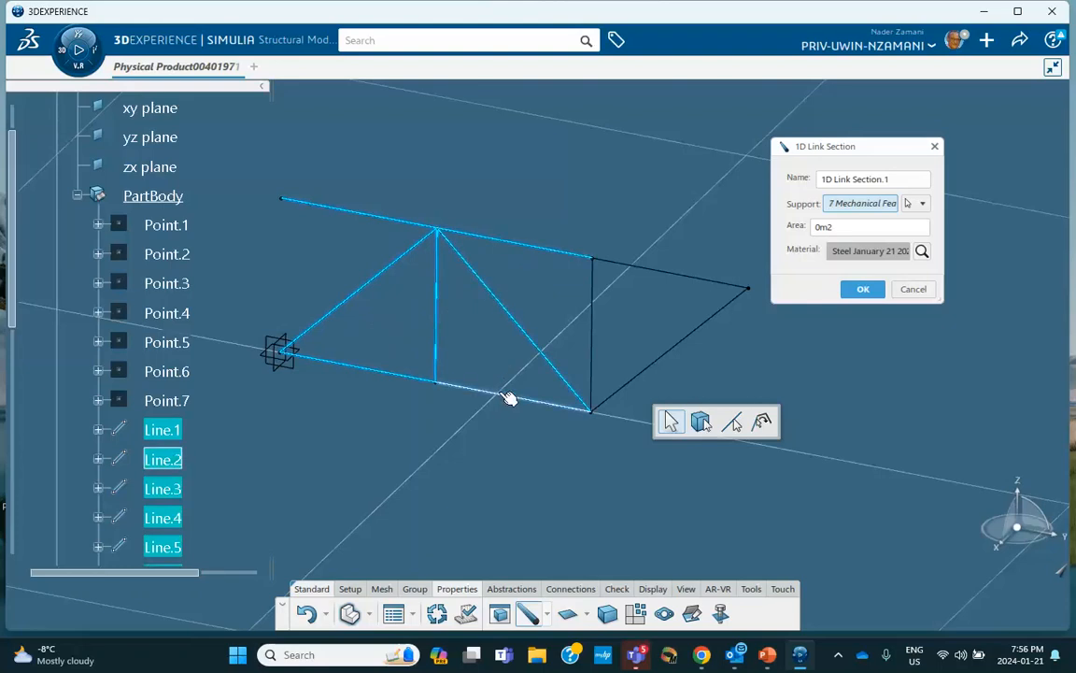
left_click(597, 340)
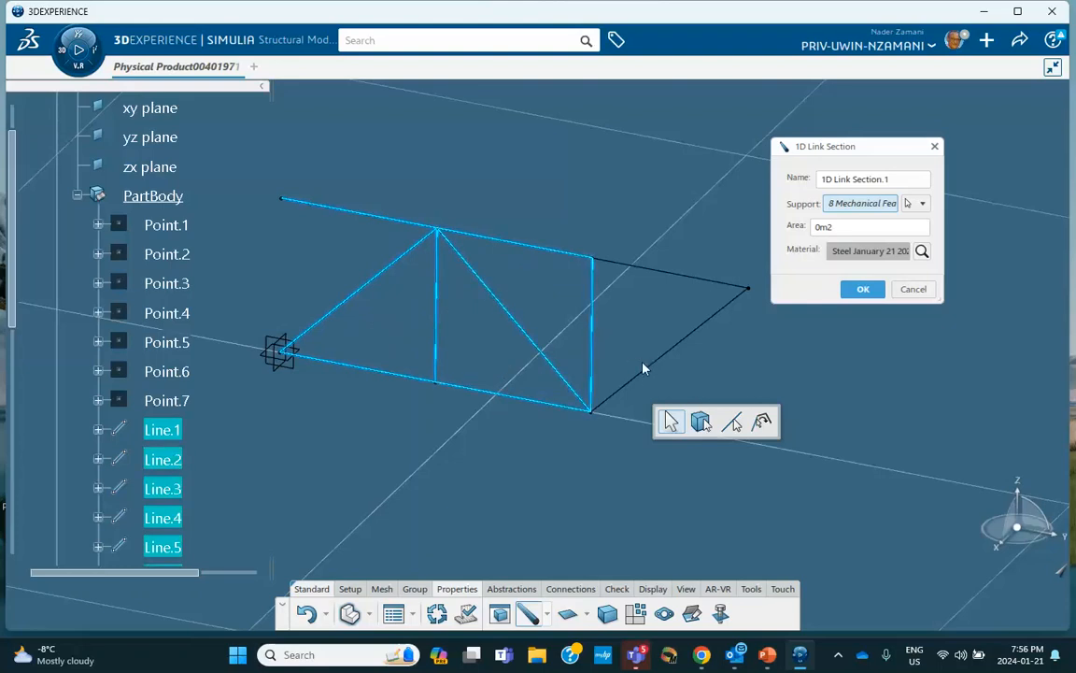
left_click(654, 367)
left_click(671, 276)
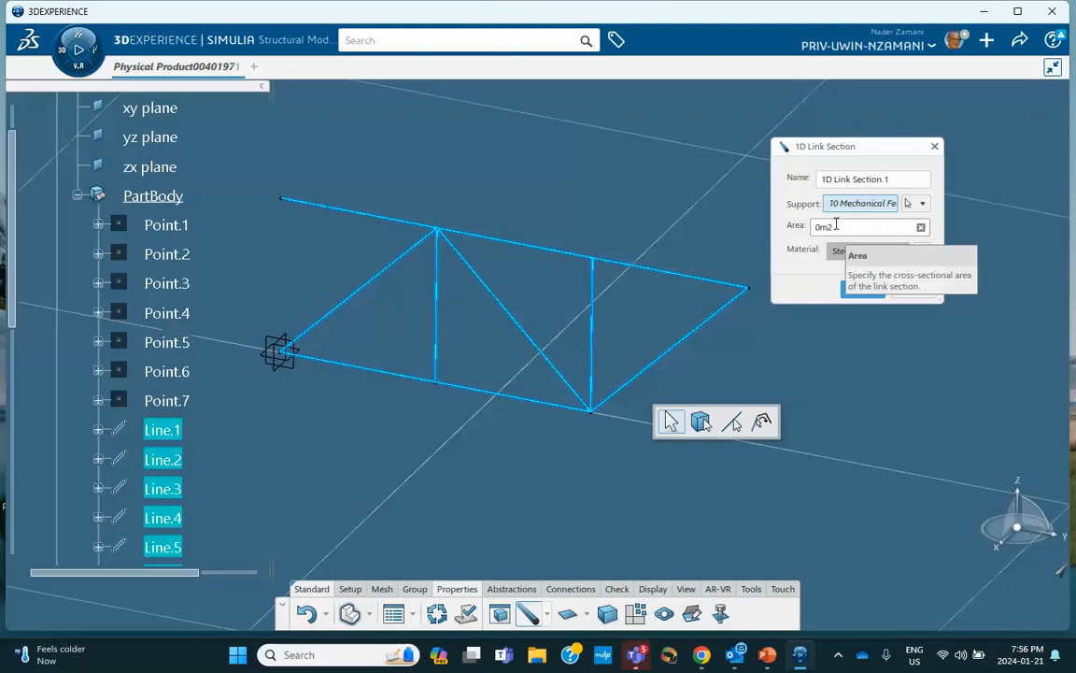
Step: Try to set the link section's area to 3.14*.02*.02, checking the member radius on the PowerPoint slide, and confirm the section
double_click(836, 225)
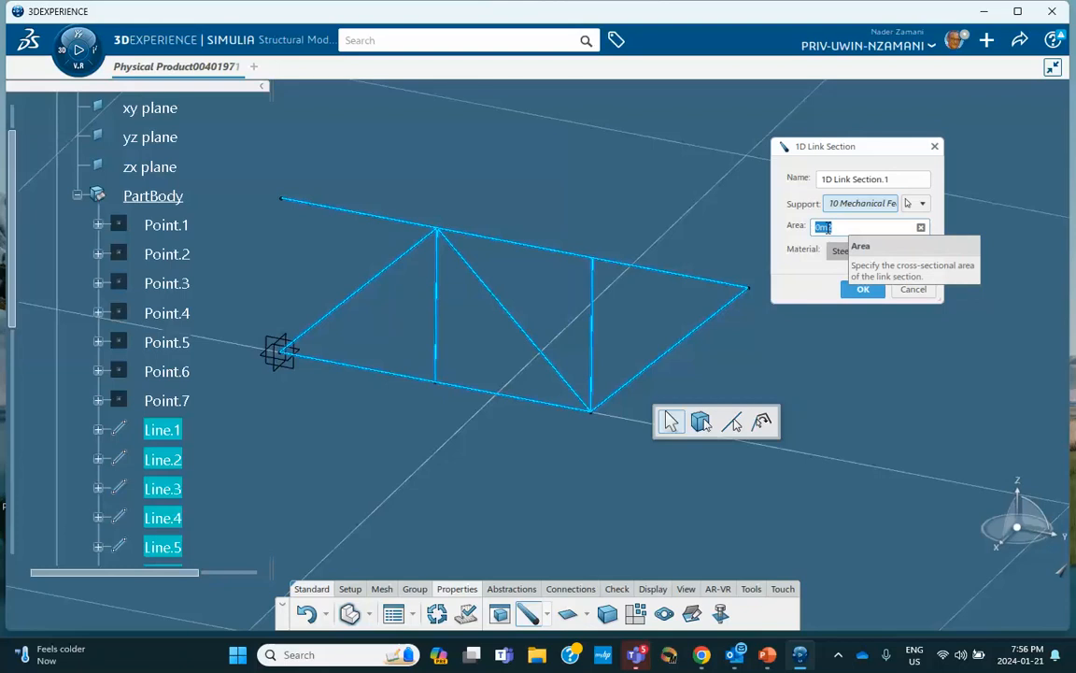
type(".14*")
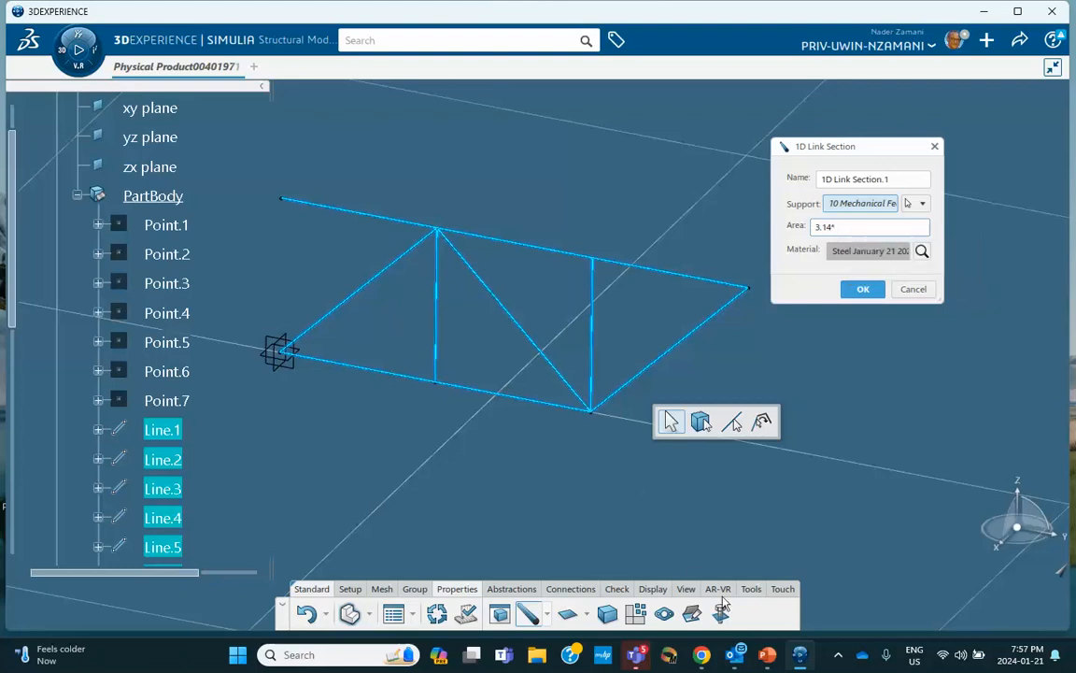
left_click(766, 654)
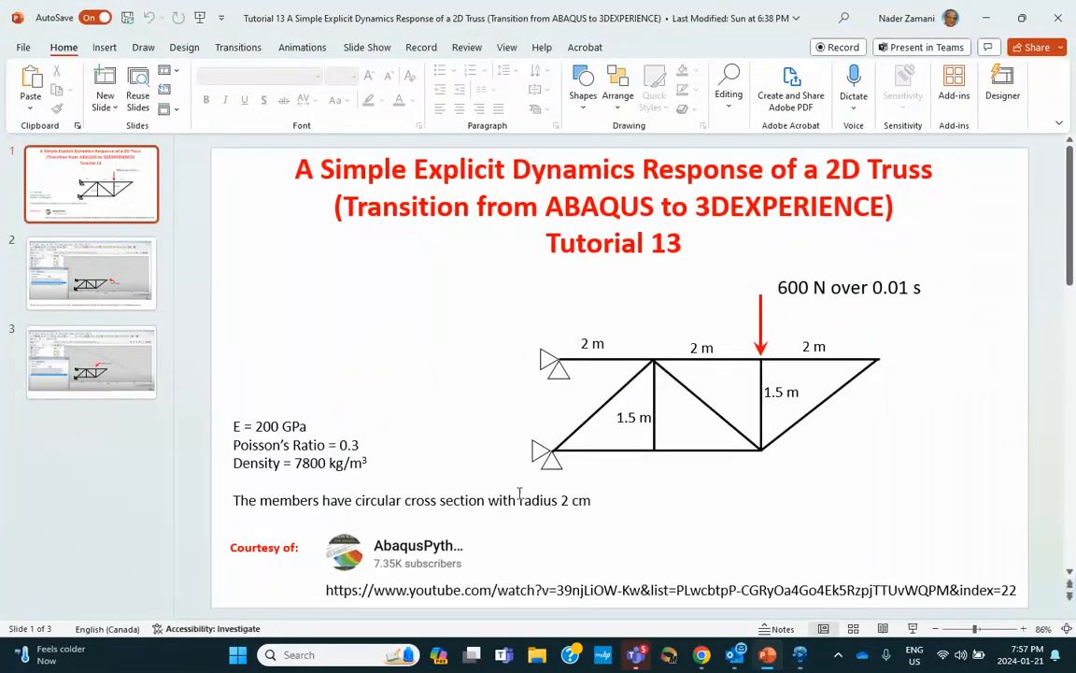
left_click(986, 19)
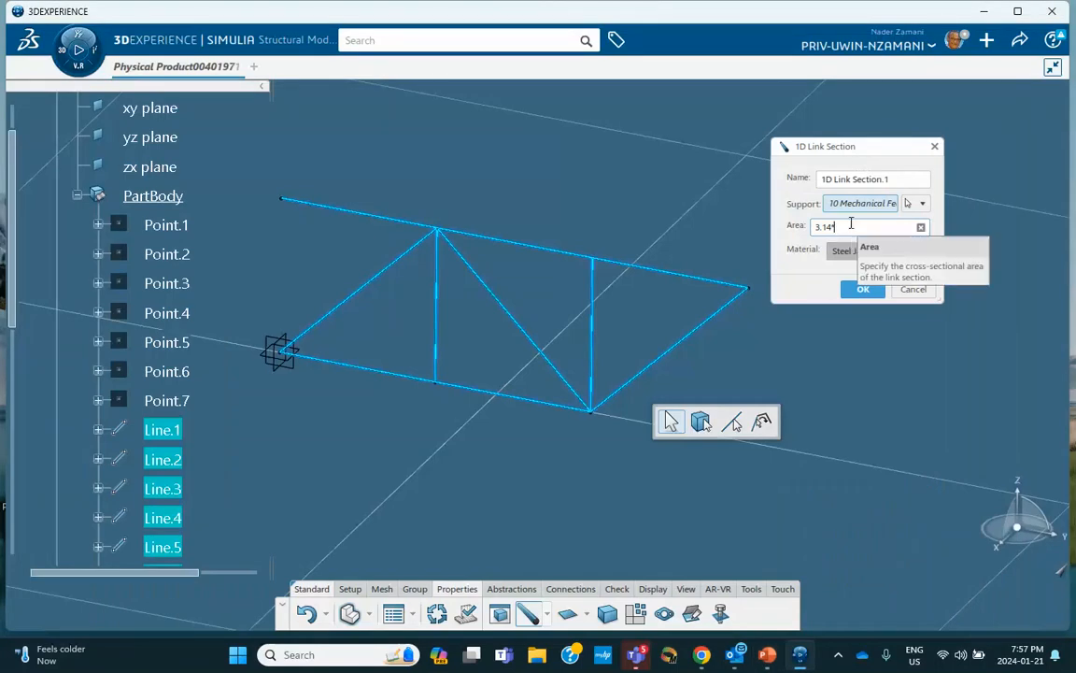
type("02*.0")
type("2^")
type("2*.0")
type("2")
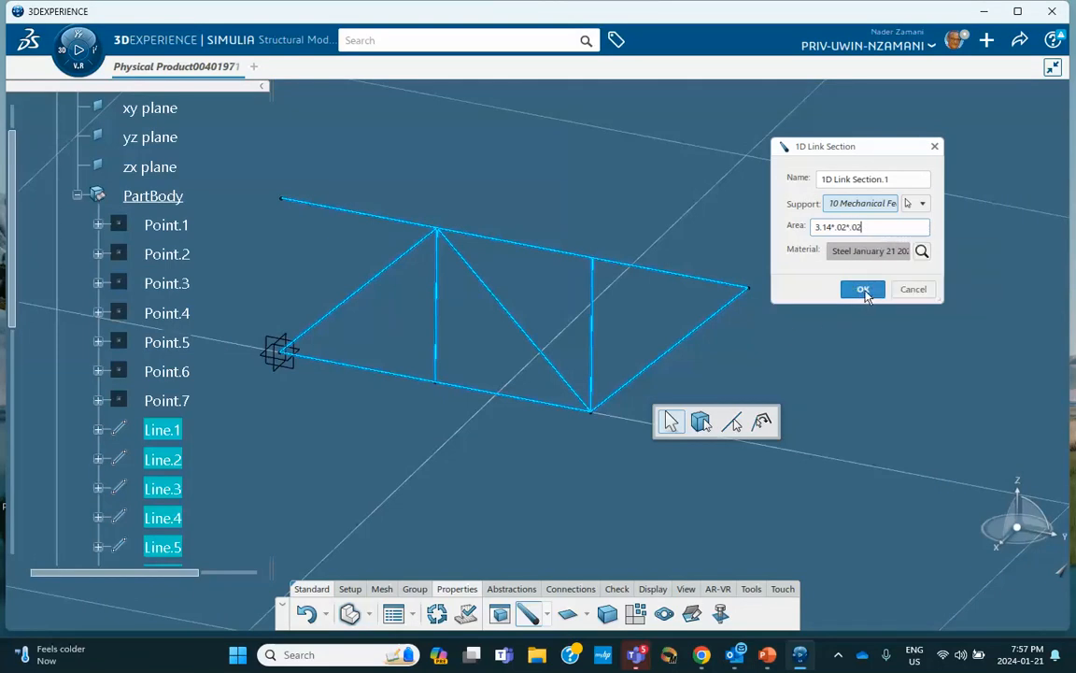
left_click(863, 290)
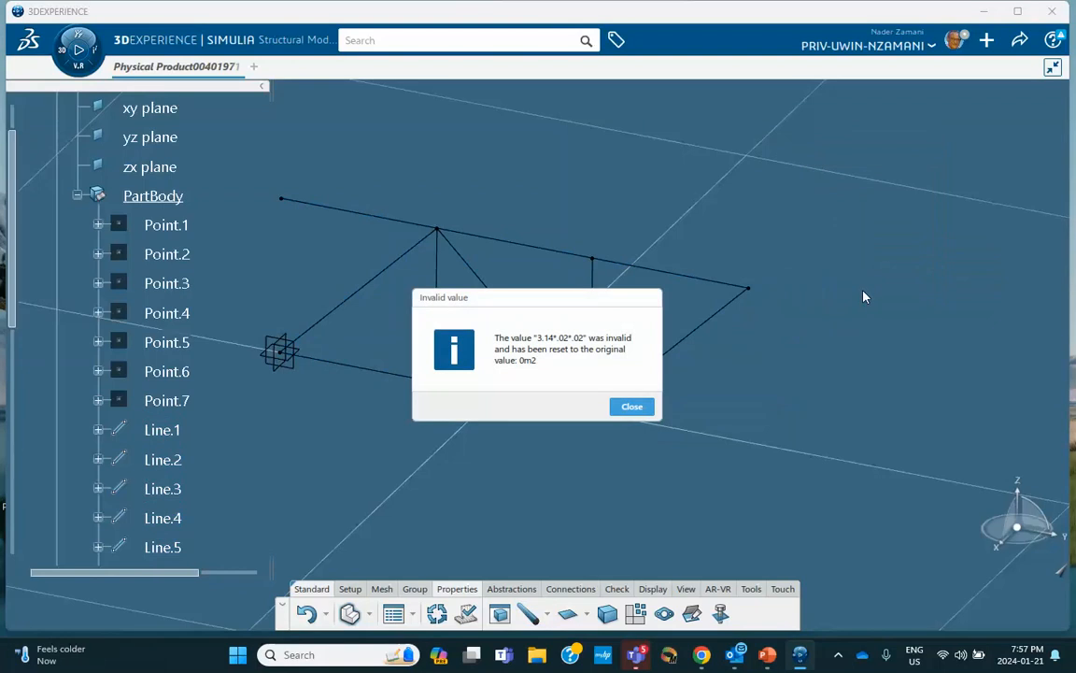
left_click(632, 407)
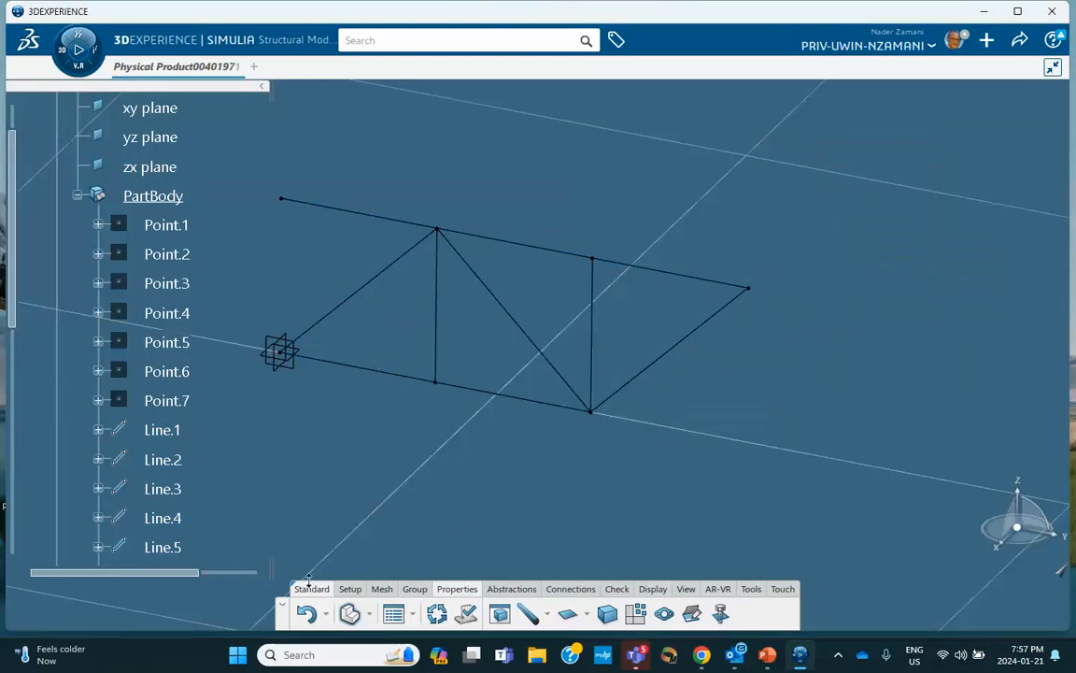
Step: Reopen 1D Link Section.1 from the finite element model's properties and set its cross-sectional area to 12.56e-4 m2
scroll(198, 439, "down", 4)
scroll(129, 465, "down", 3)
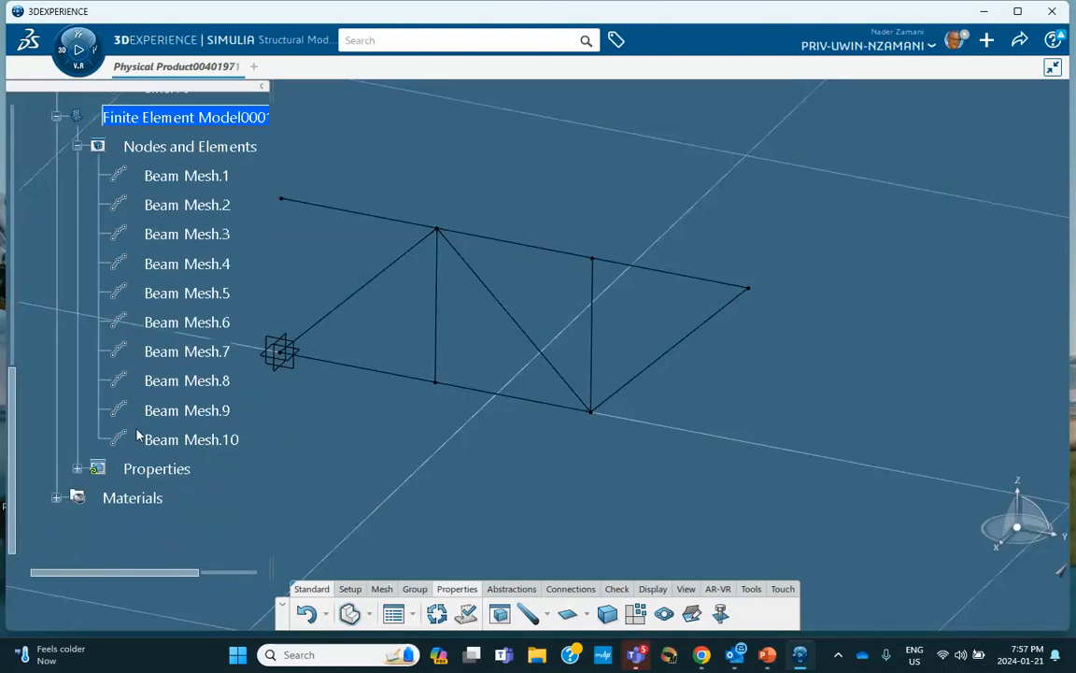
left_click(77, 469)
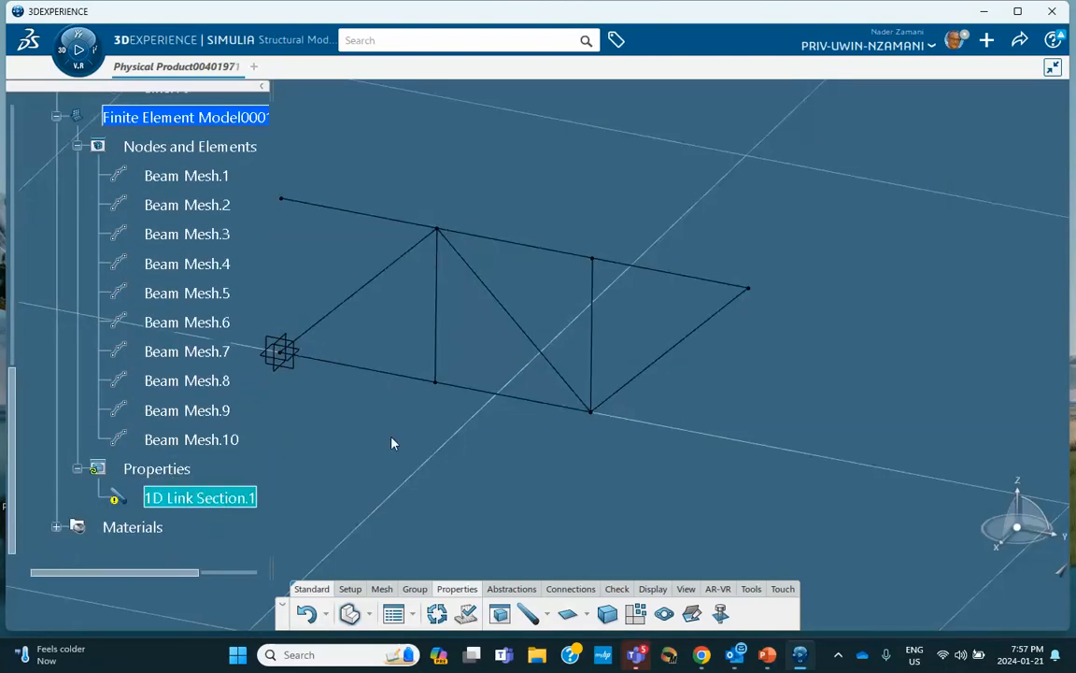
double_click(207, 503)
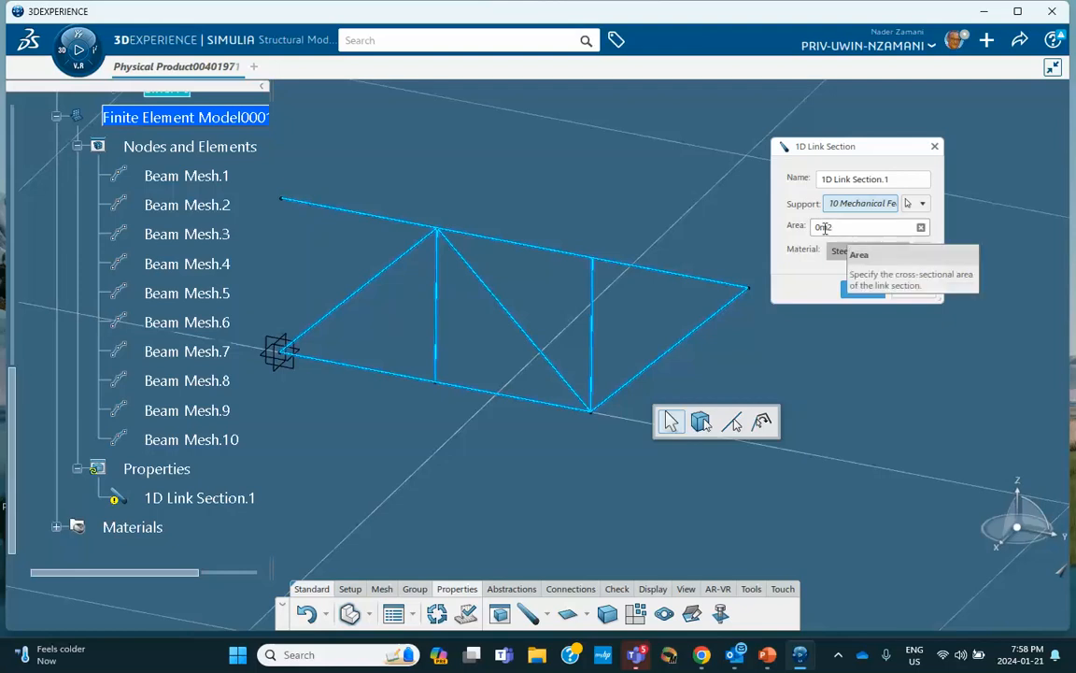
left_click(821, 227)
left_click(822, 227)
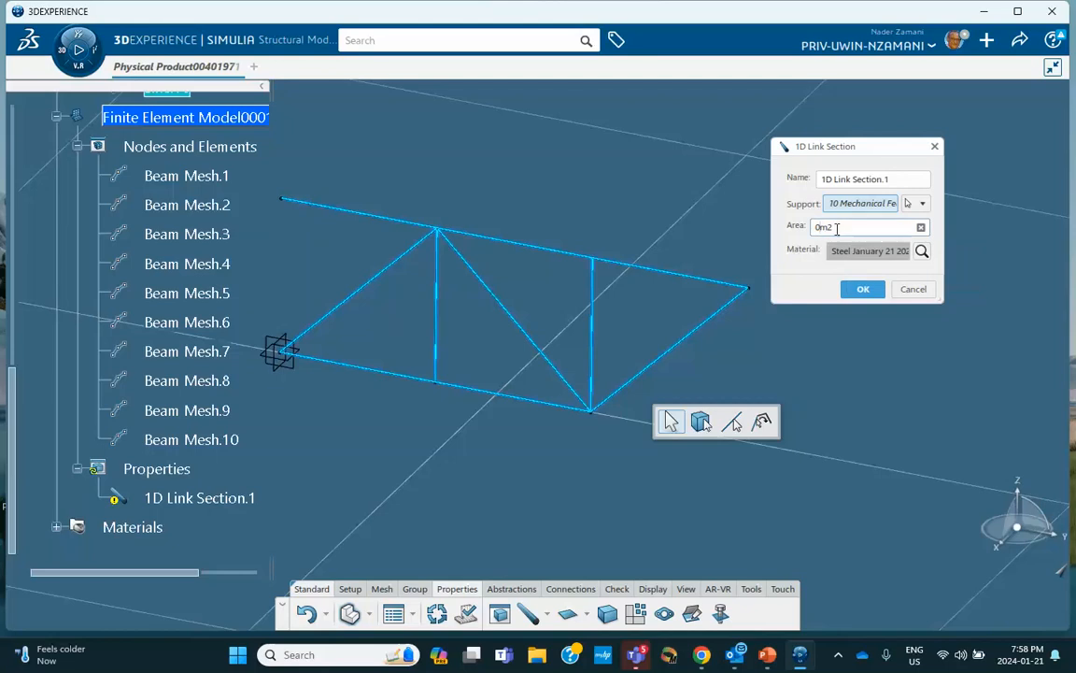
key("BackSpace")
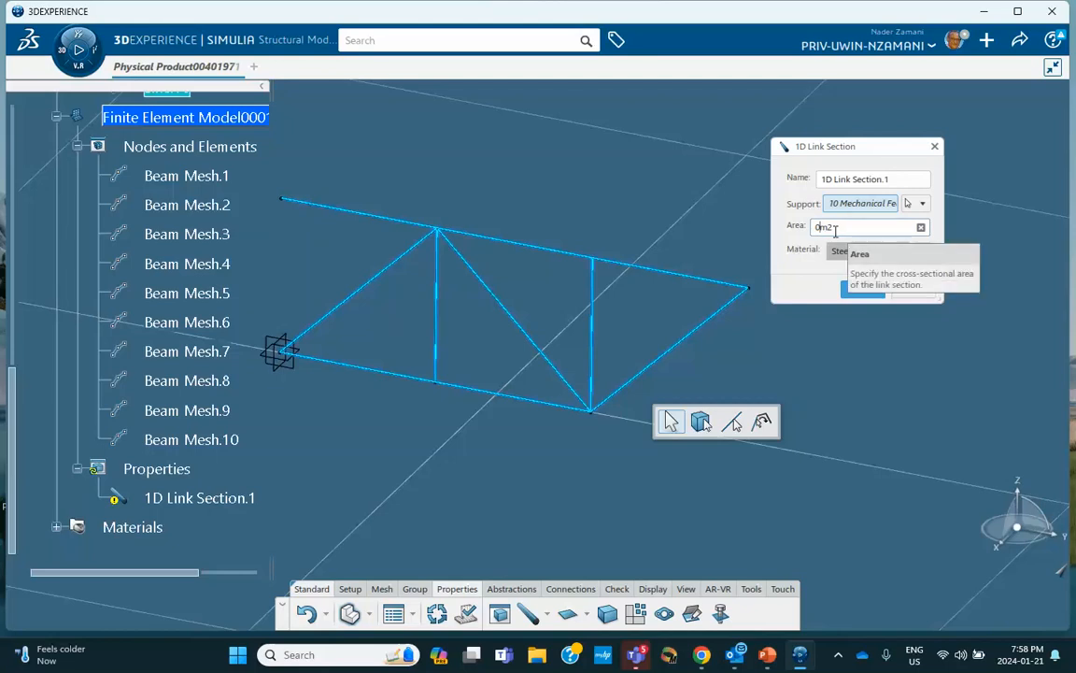
type("12.56")
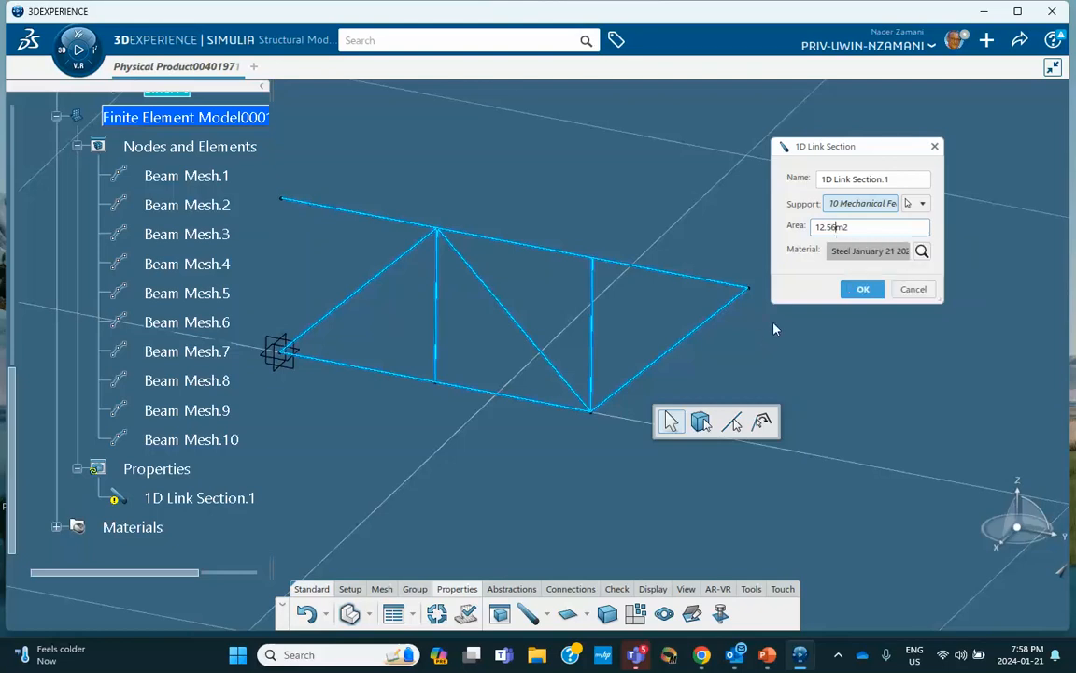
type("c")
type("-")
type("4")
left_click(861, 288)
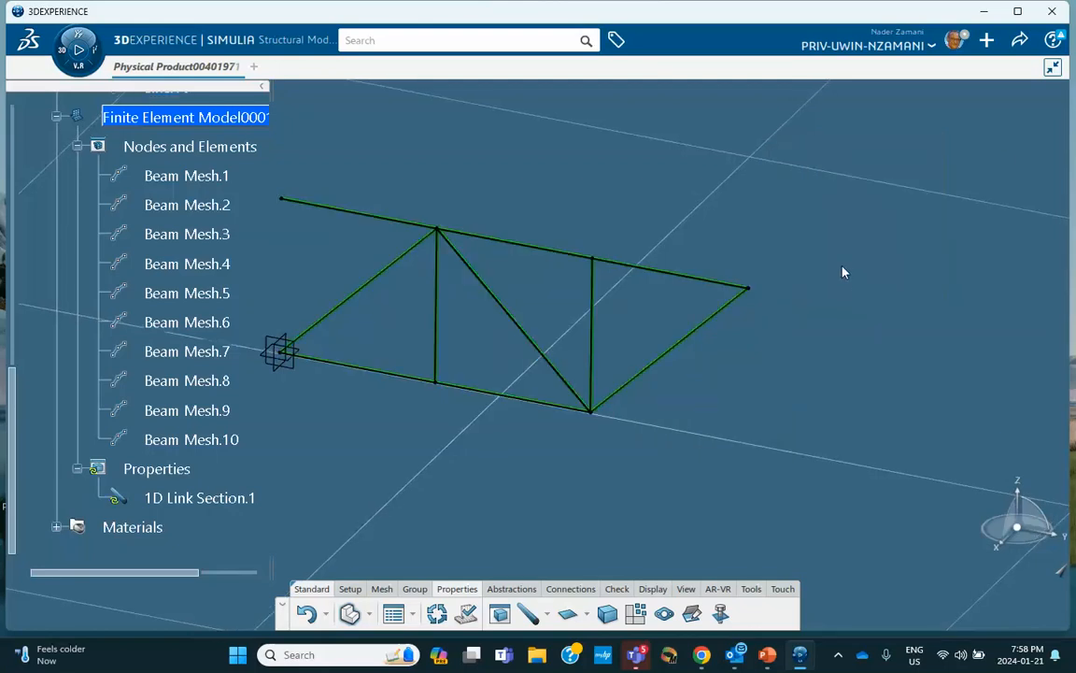
Step: Inspect the link section rendered on the truss members and update the finite element model
middle_click_drag(723, 218, 690, 147)
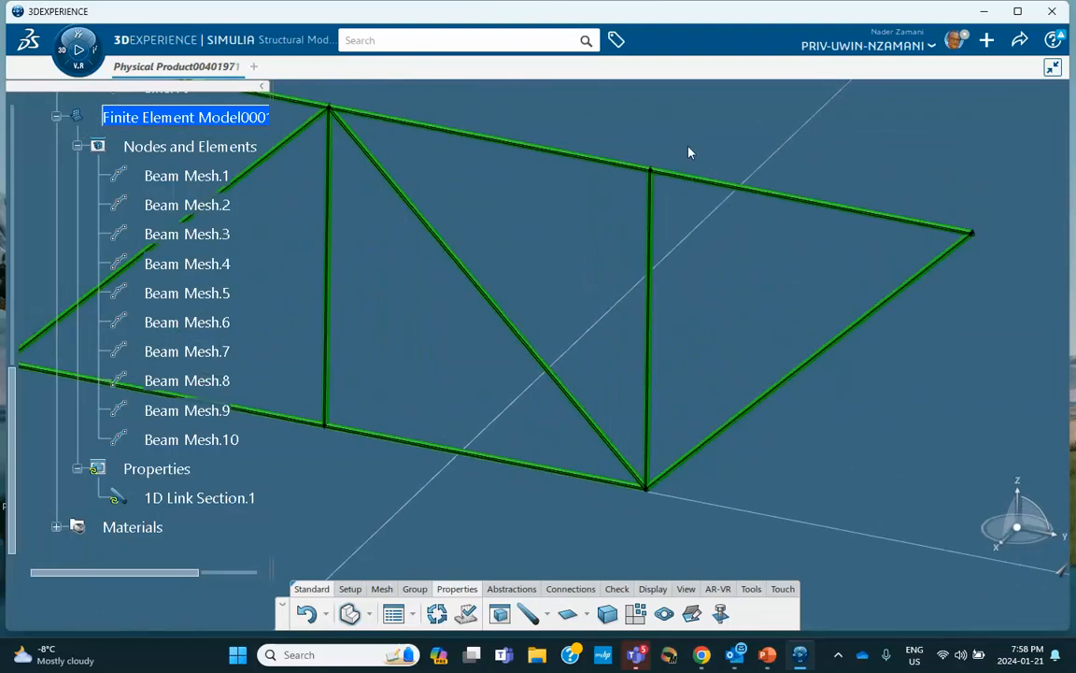
middle_click_drag(674, 225, 680, 407)
middle_click_drag(585, 378, 428, 223)
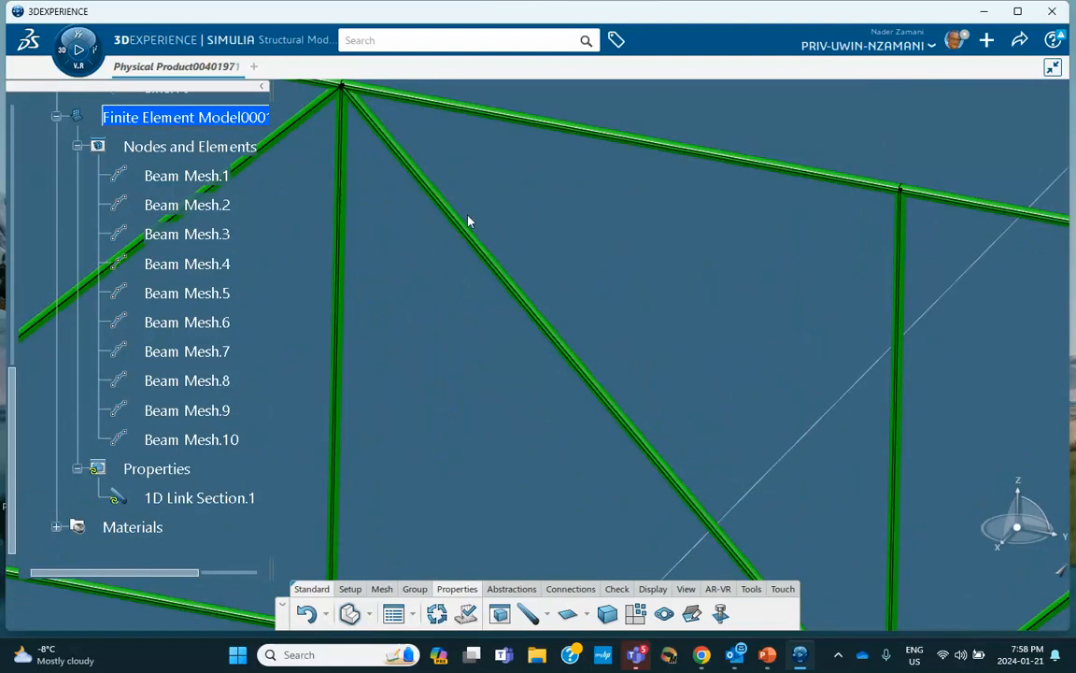
middle_click_drag(591, 298, 499, 347)
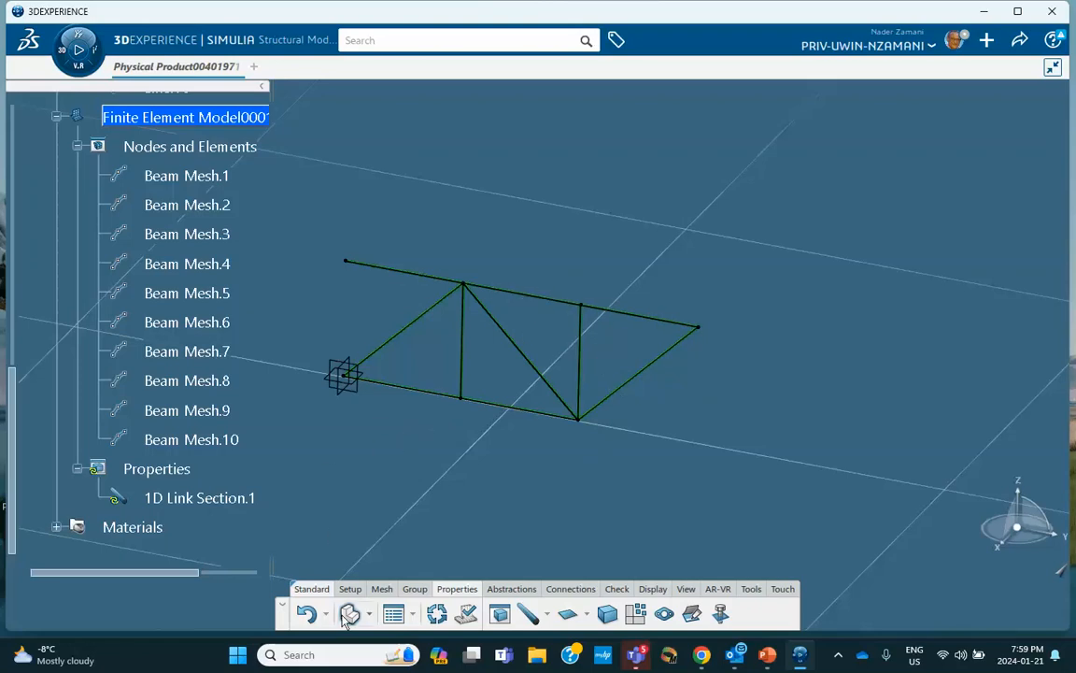
left_click(436, 612)
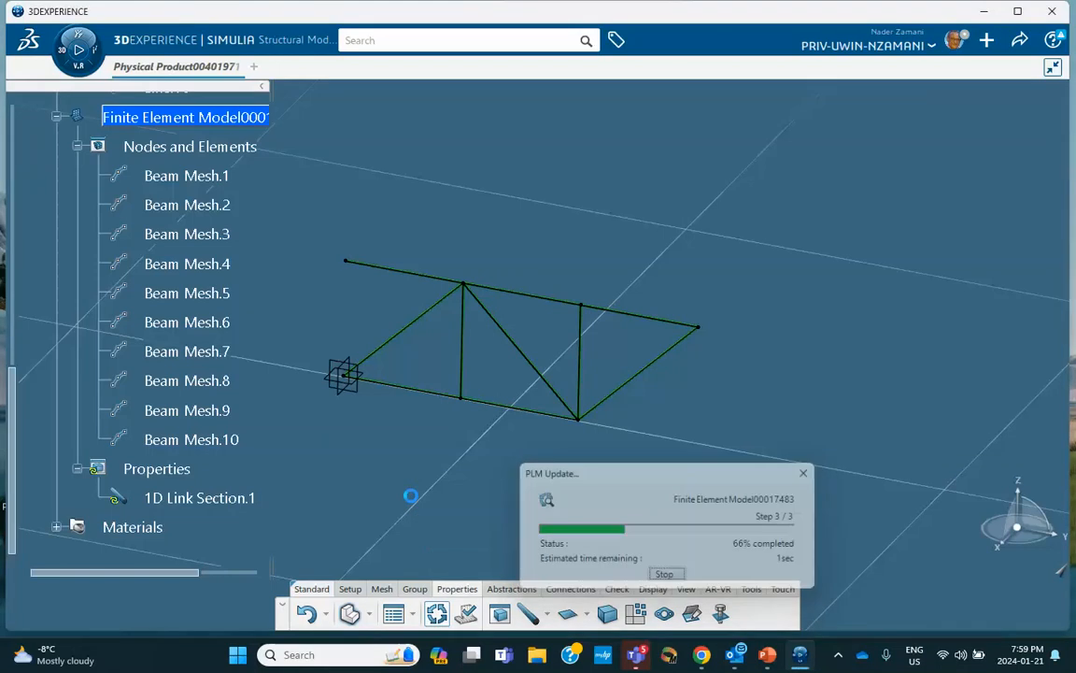
middle_click_drag(382, 250, 363, 205)
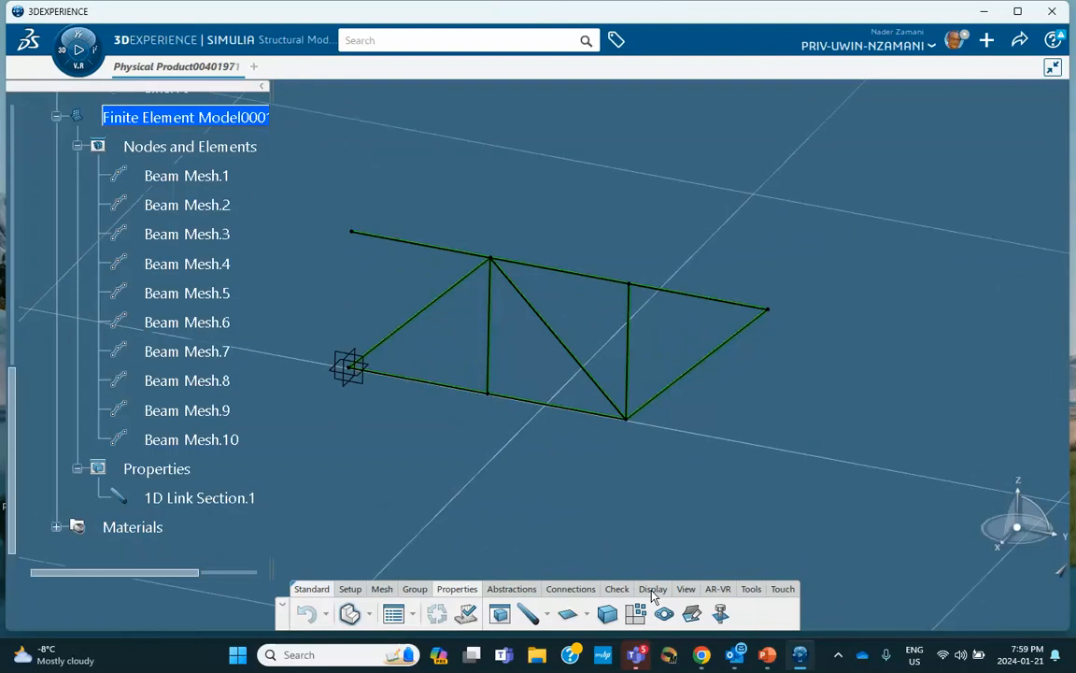
Step: Hide 1D Link Section.1 of the finite element model so only the plain truss lines are displayed
left_click(629, 308)
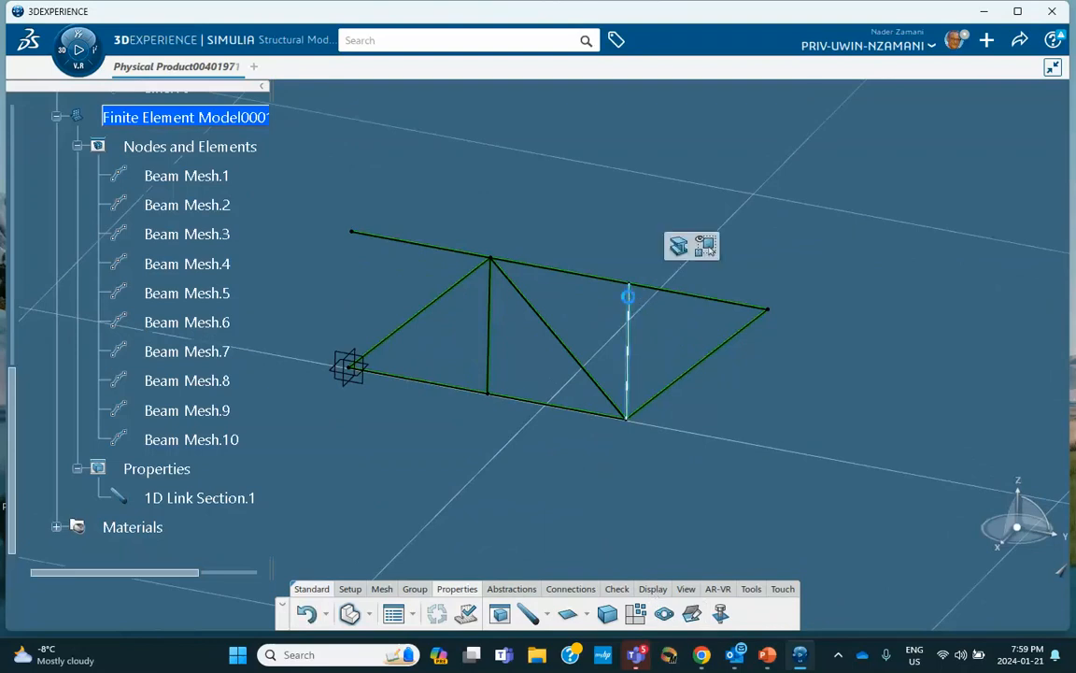
left_click(818, 381)
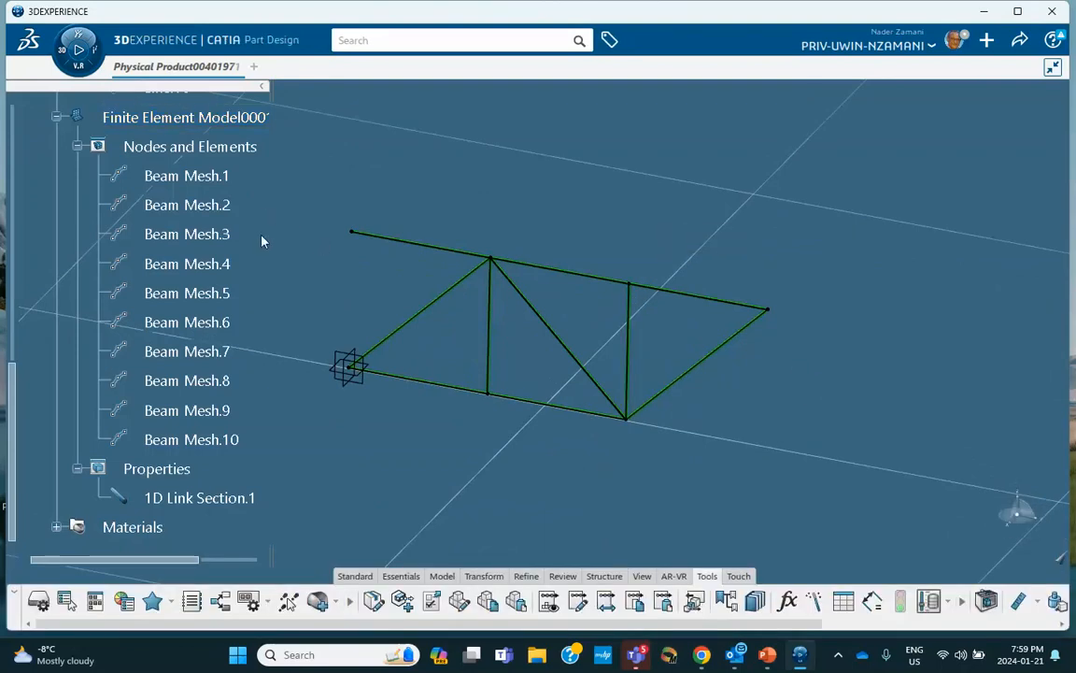
scroll(262, 241, "up", 3)
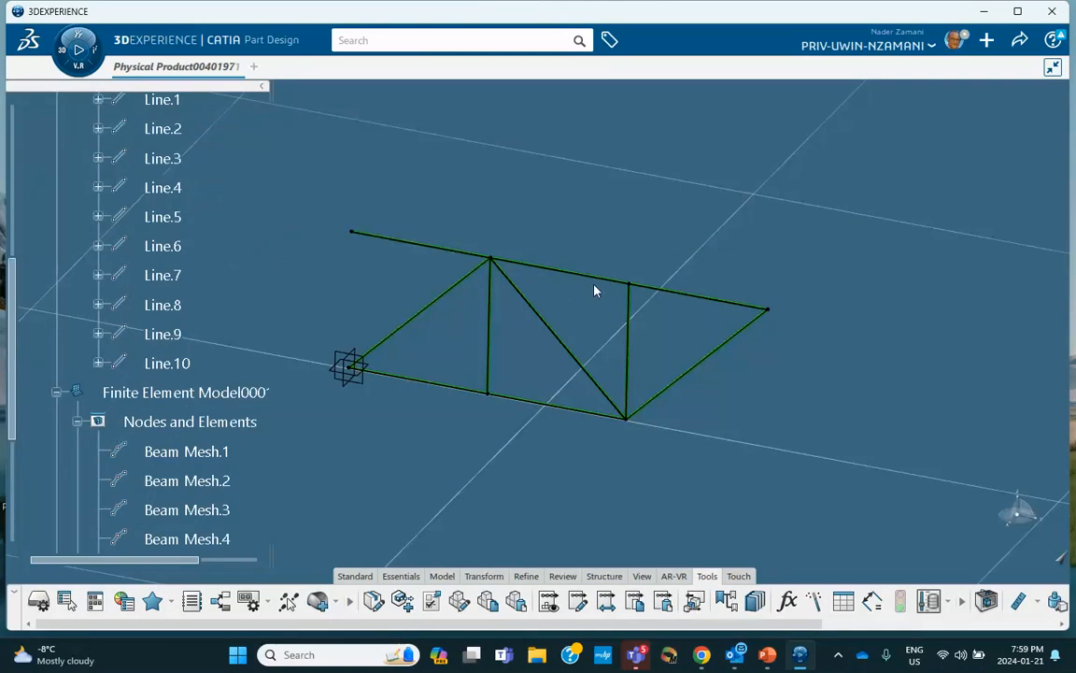
scroll(252, 345, "down", 5)
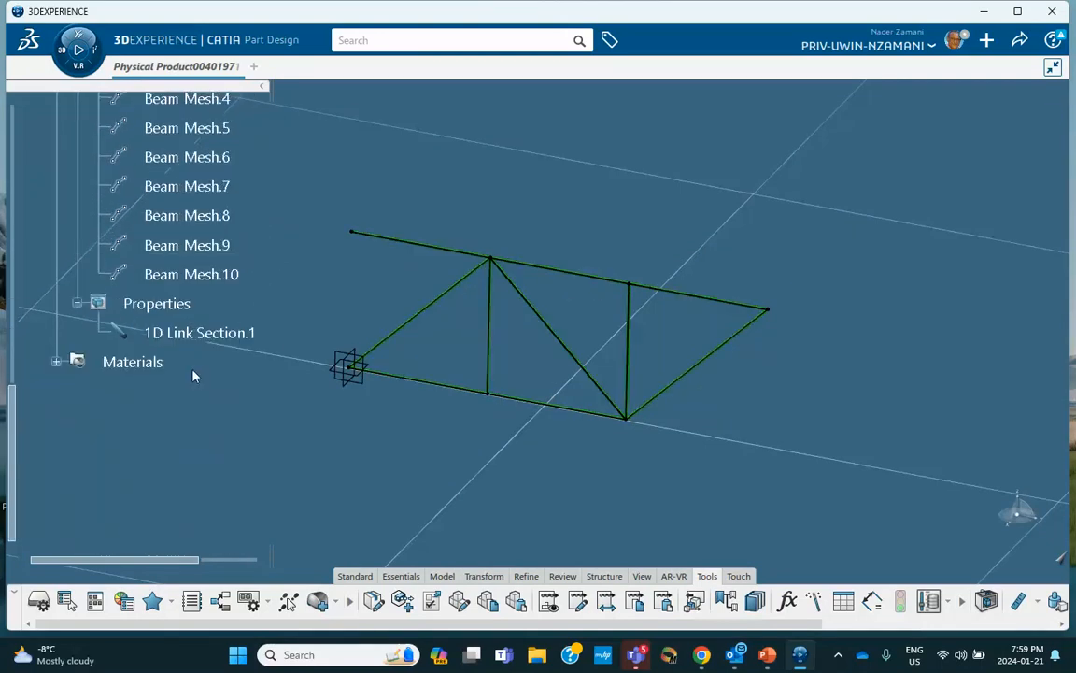
left_click(211, 334)
right_click(211, 334)
left_click(224, 377)
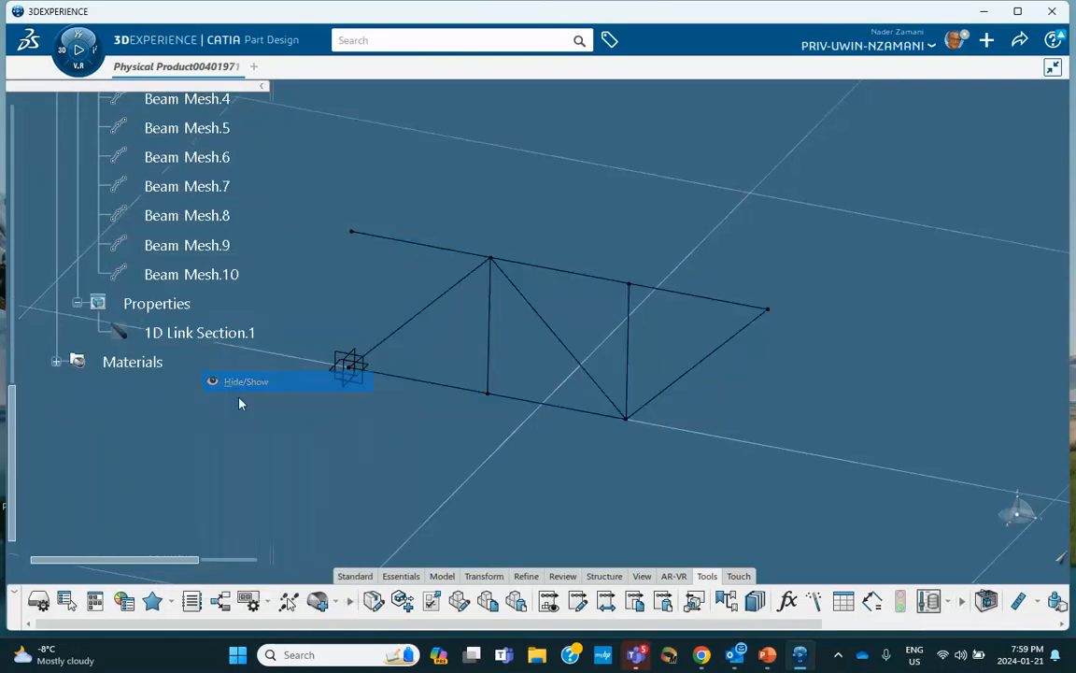
scroll(192, 411, "up", 4)
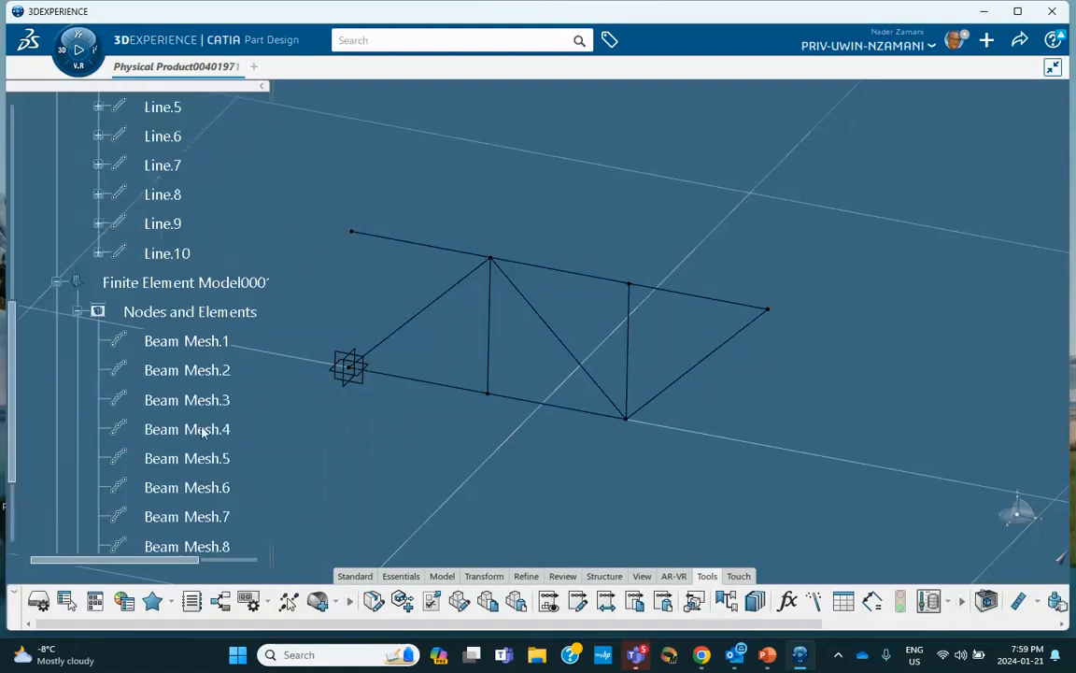
Step: Switch to the Mechanical Scenario Creation app to create a physics simulation of the truss product
left_click(64, 54)
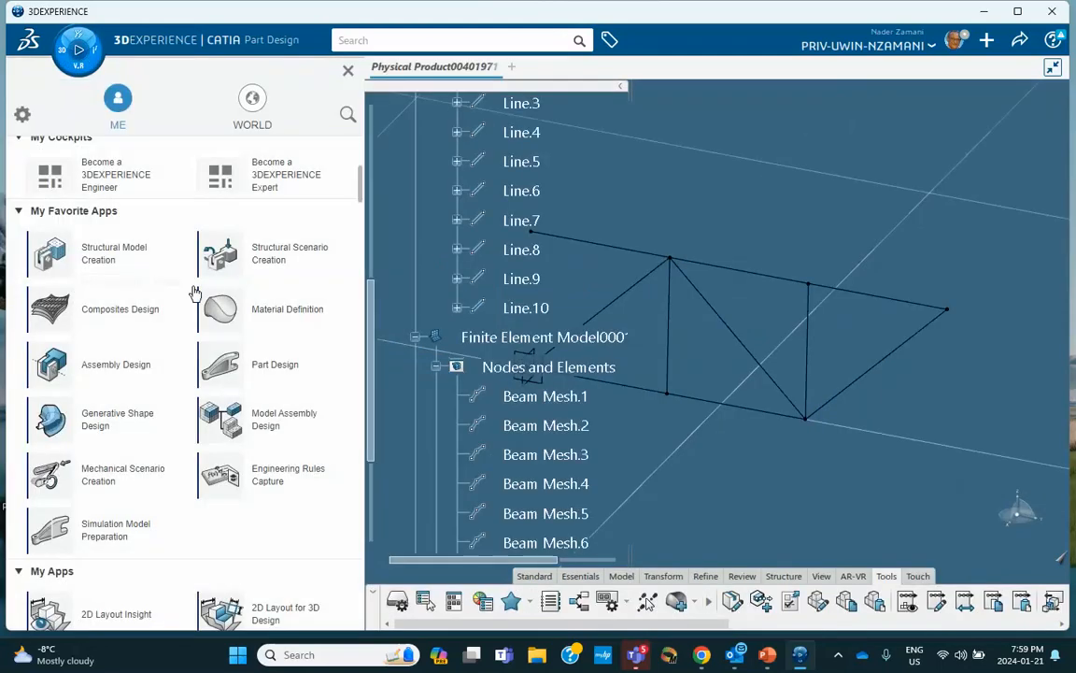
scroll(195, 292, "down", 5)
scroll(193, 297, "down", 2)
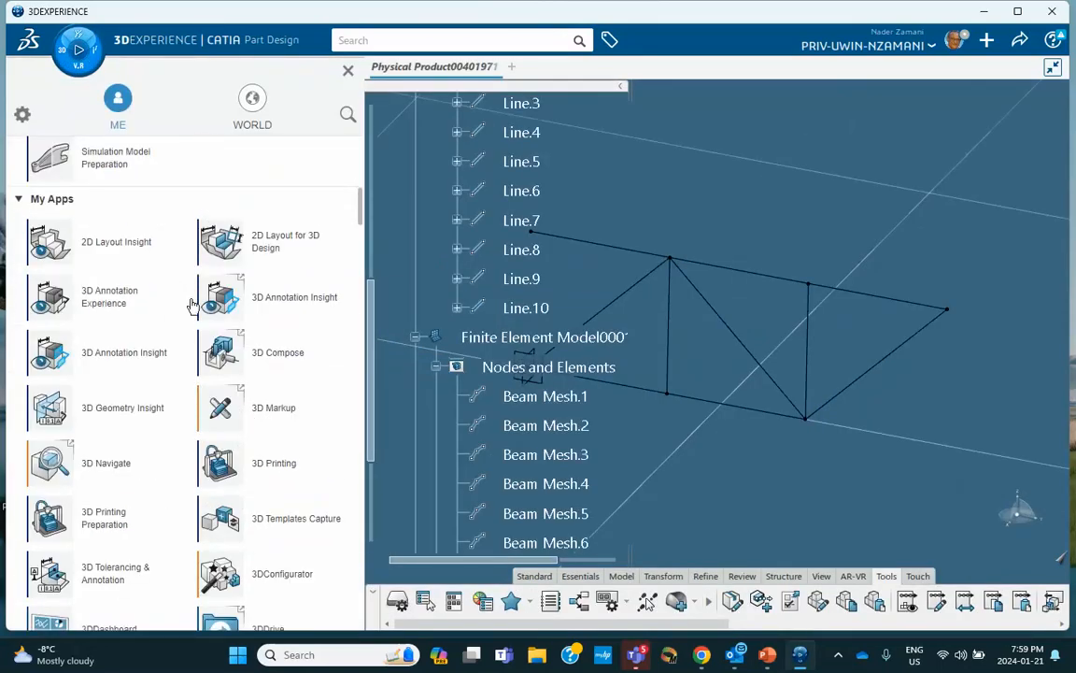
scroll(223, 267, "up", 5)
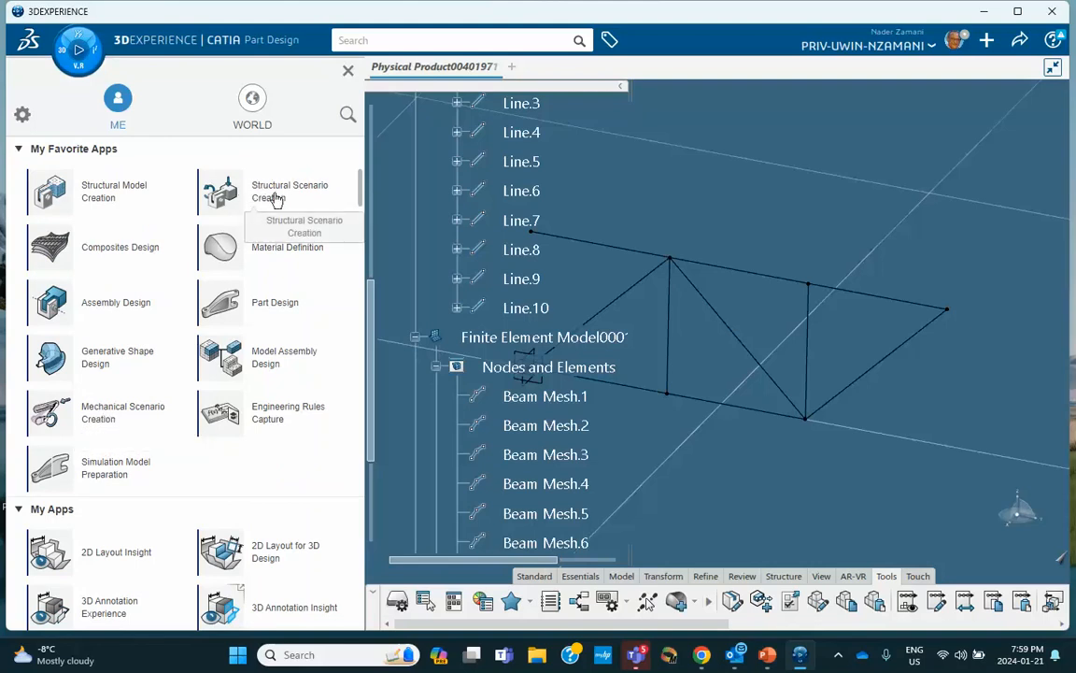
left_click(105, 418)
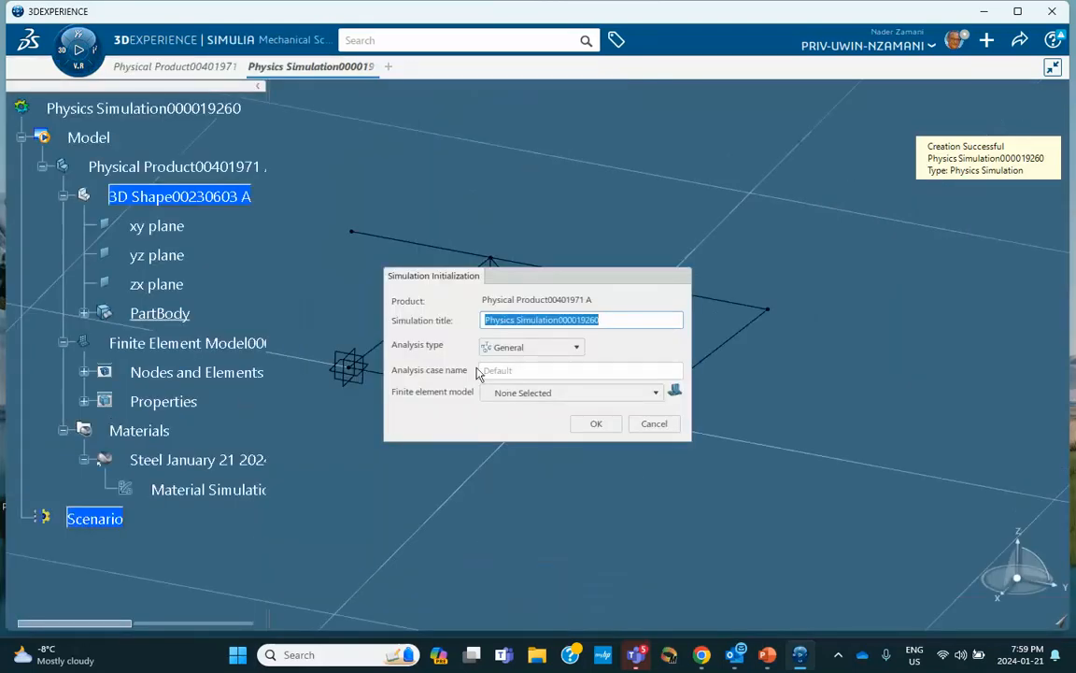
Step: Initialize the simulation as a Structural analysis that uses Finite Element Model00017483
left_click(516, 392)
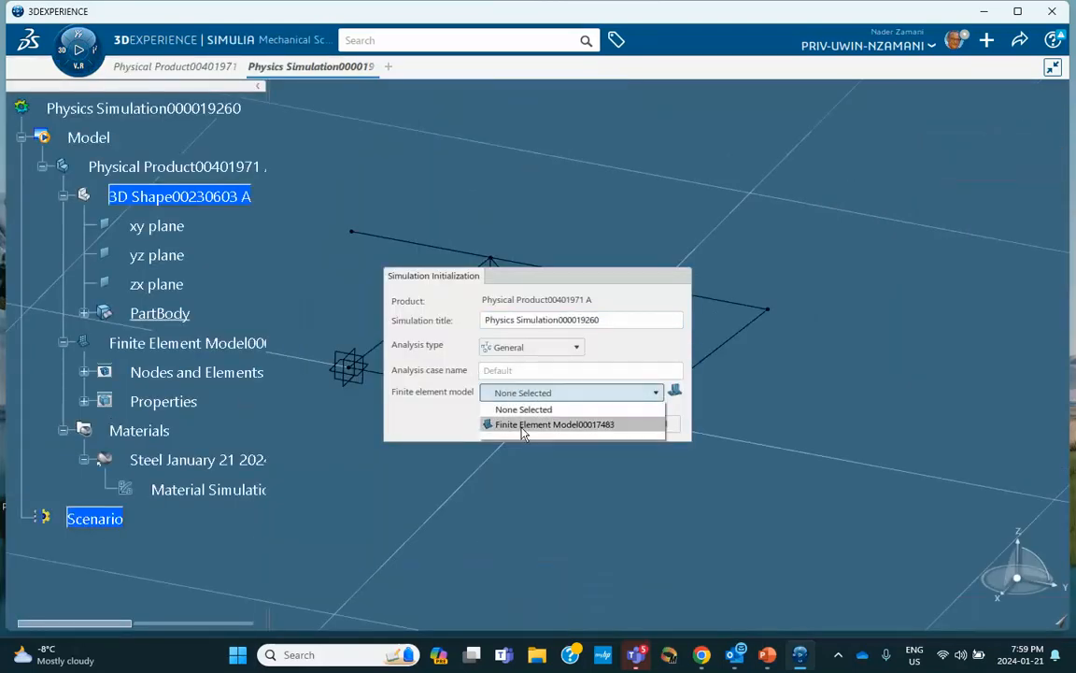
left_click(551, 424)
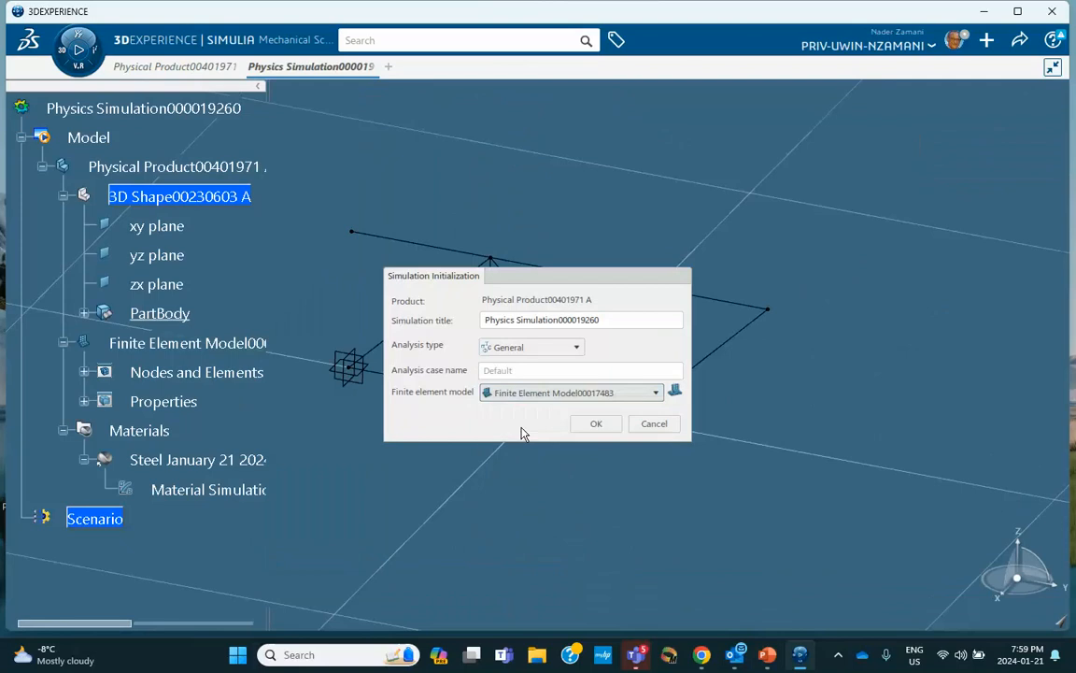
left_click(517, 347)
left_click(514, 379)
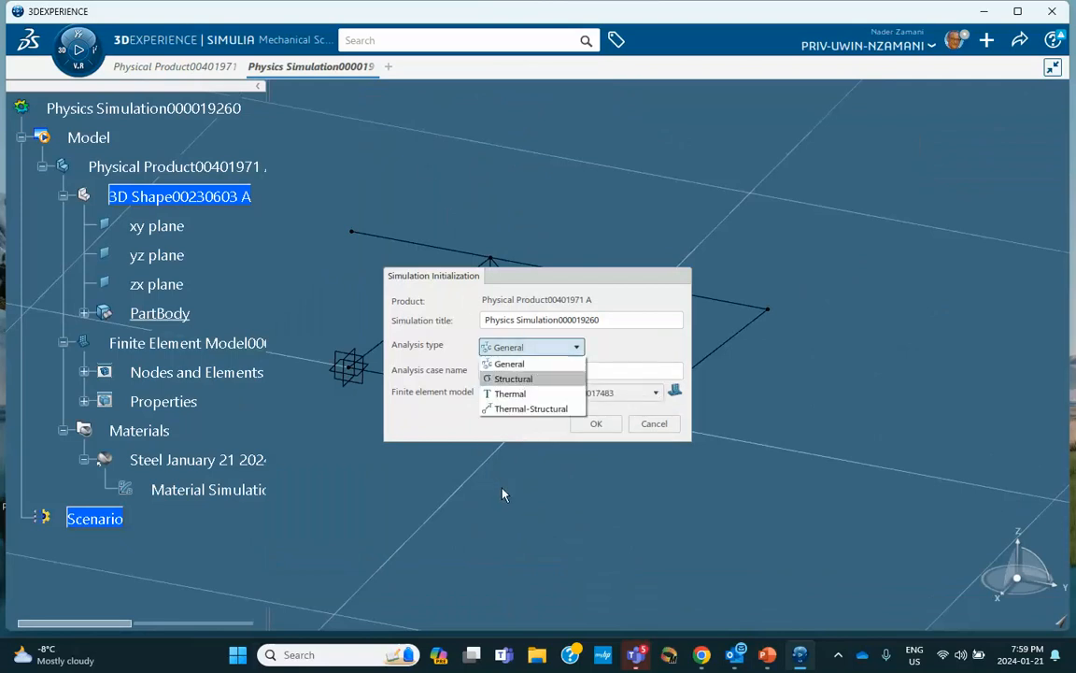
left_click(598, 424)
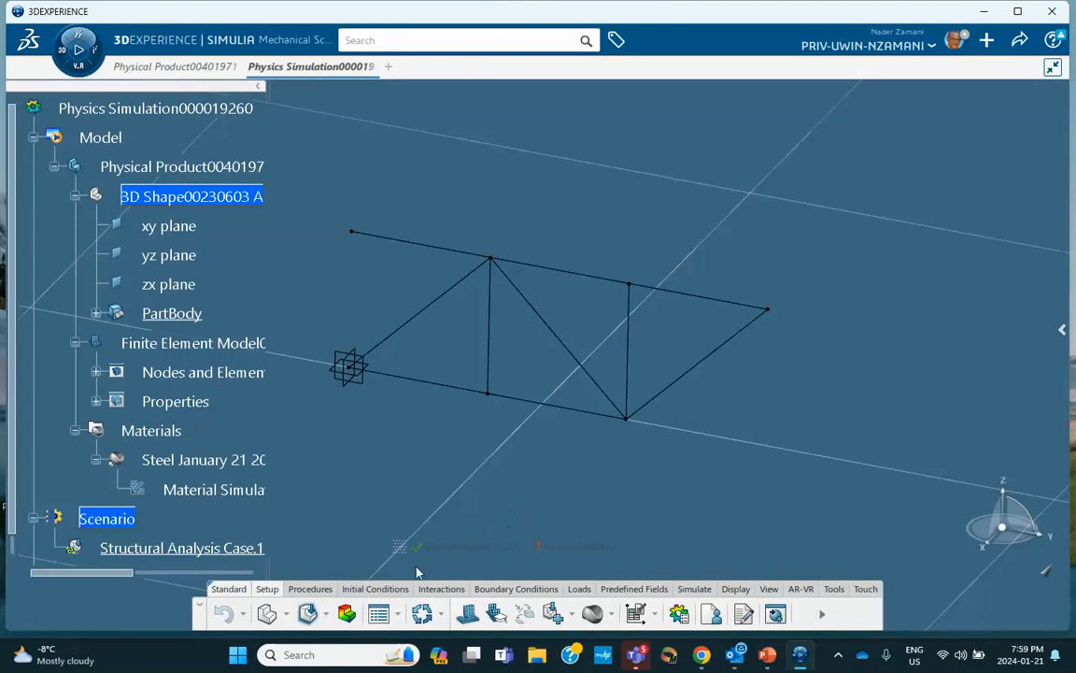
Step: Add an explicit dynamic step with a step time of 0.01 s, checking the geometric nonlinearity option under its advanced settings
left_click(307, 592)
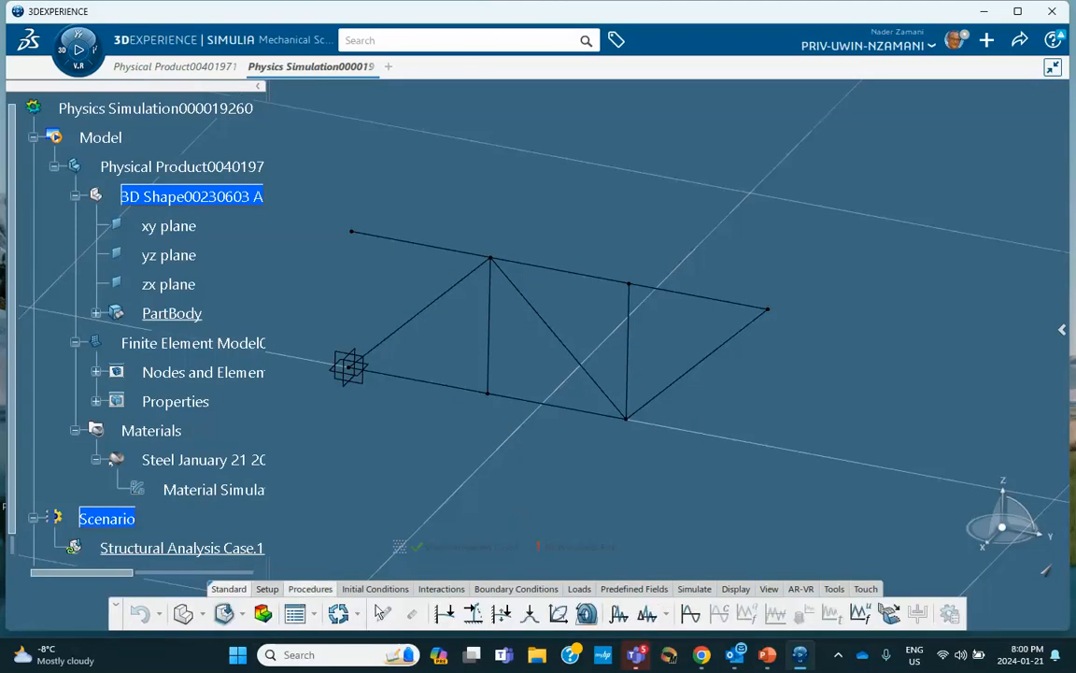
left_click(646, 613)
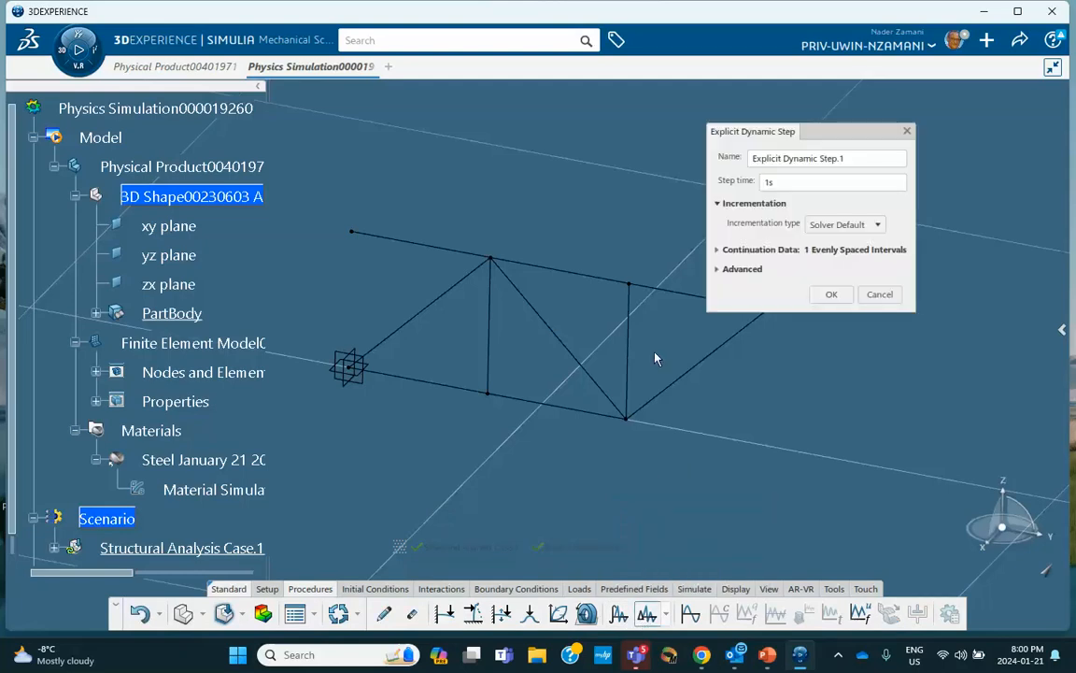
double_click(788, 183)
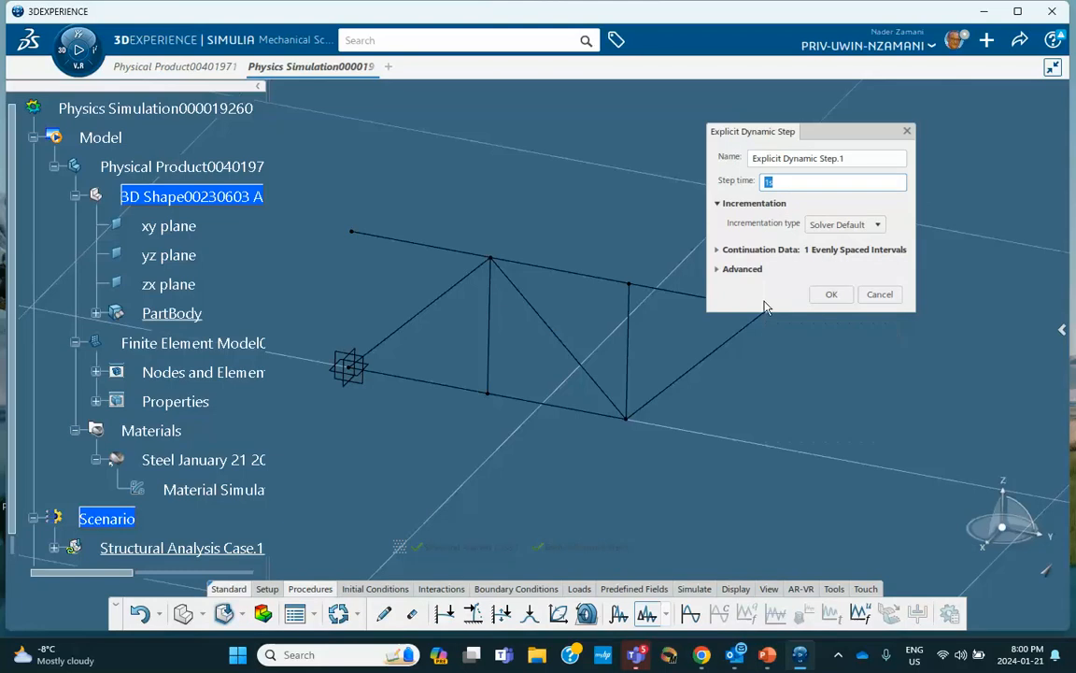
type(".01")
left_click(716, 271)
left_click(717, 271)
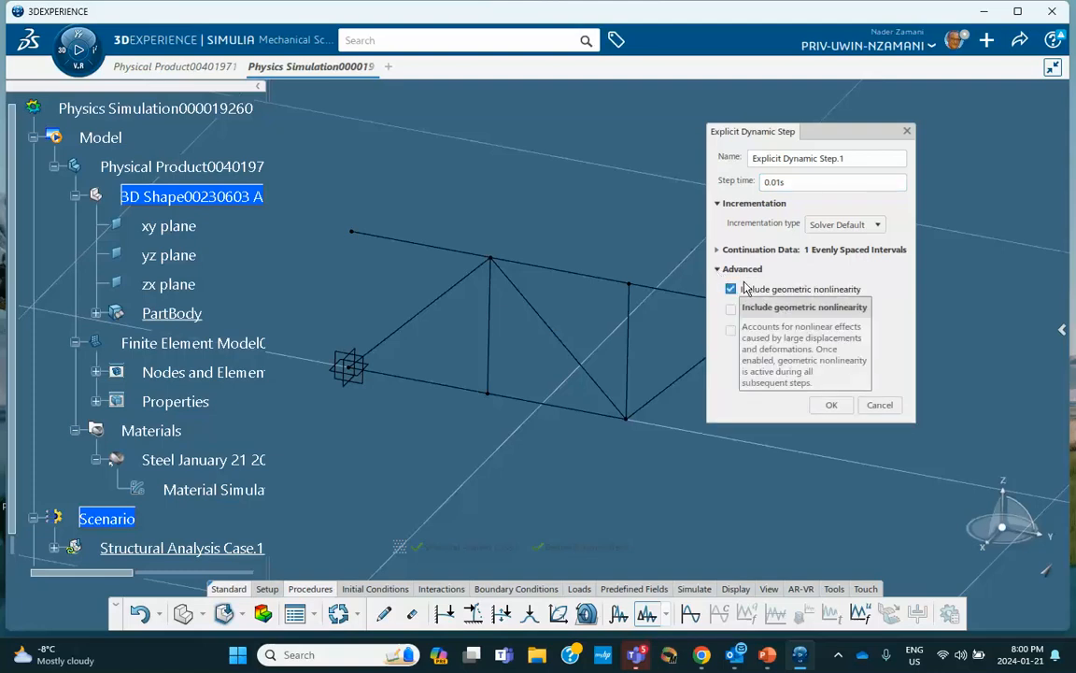
left_click(720, 269)
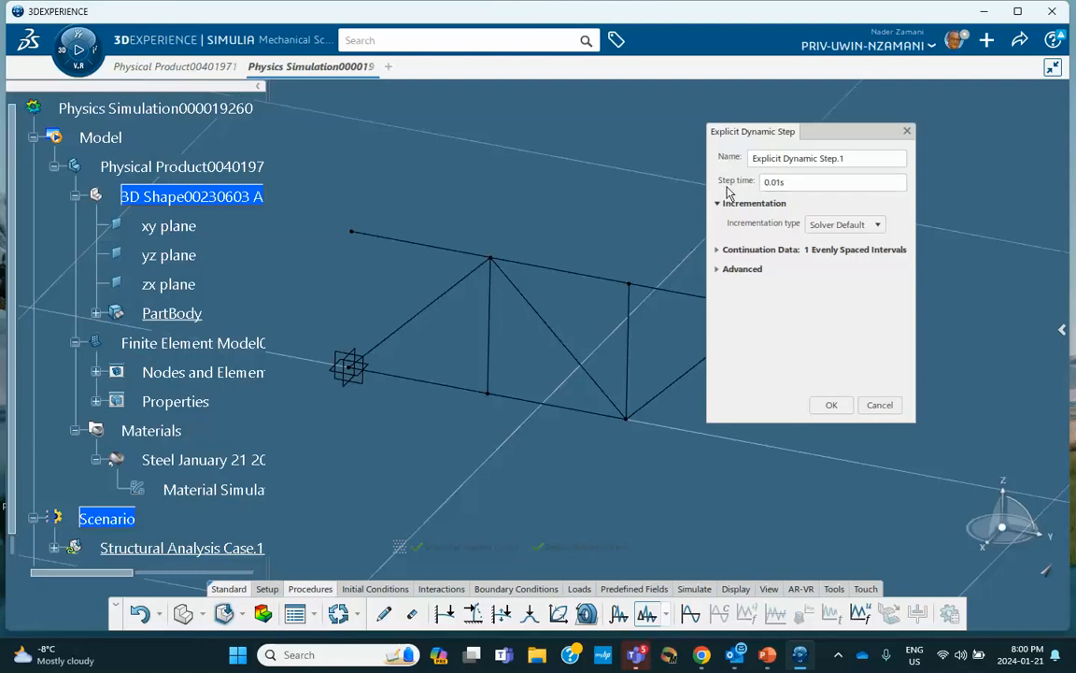
left_click(832, 405)
Step: Apply a fixed displacement to all ten truss members that restrains X translation, keeping the truss in its plane
middle_click_drag(544, 215, 622, 178)
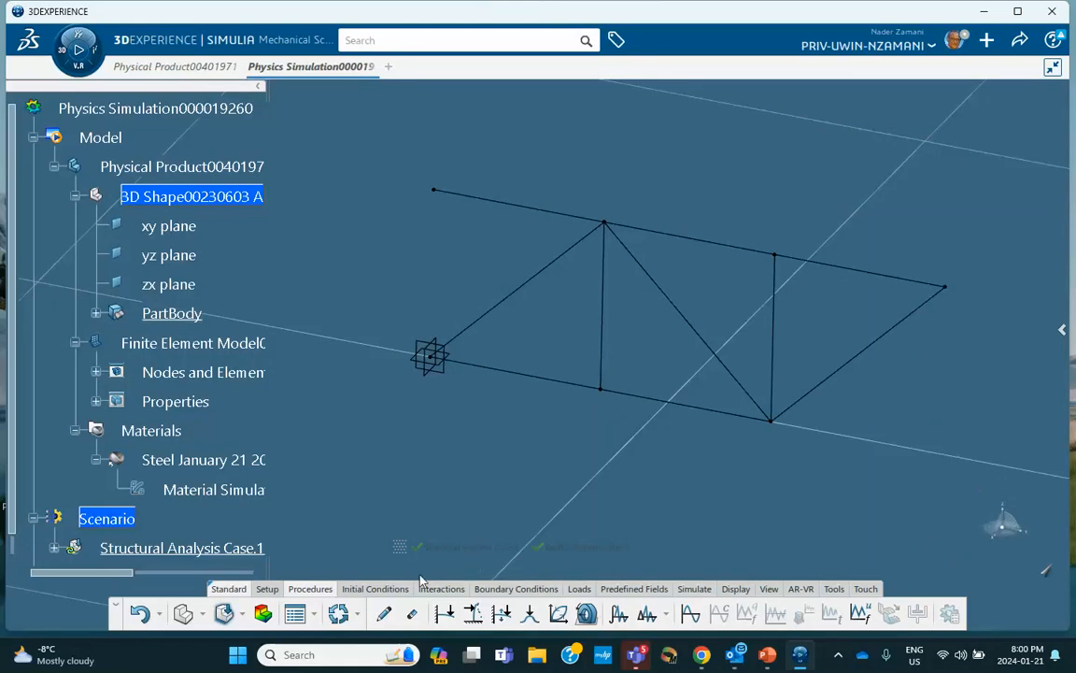
left_click(515, 588)
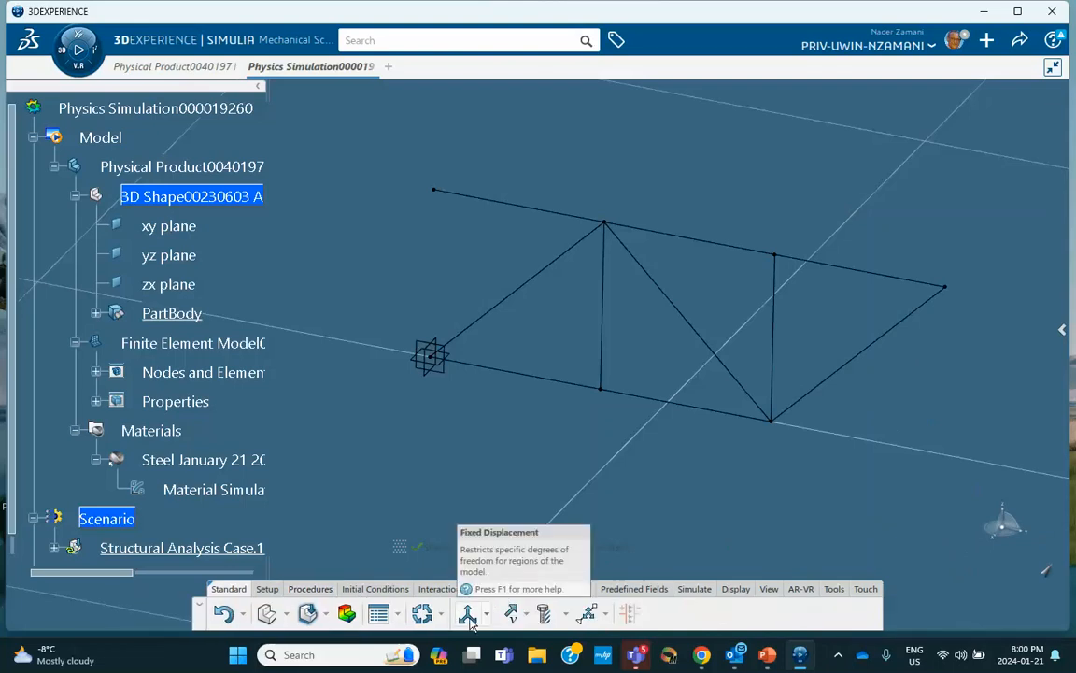
left_click(468, 614)
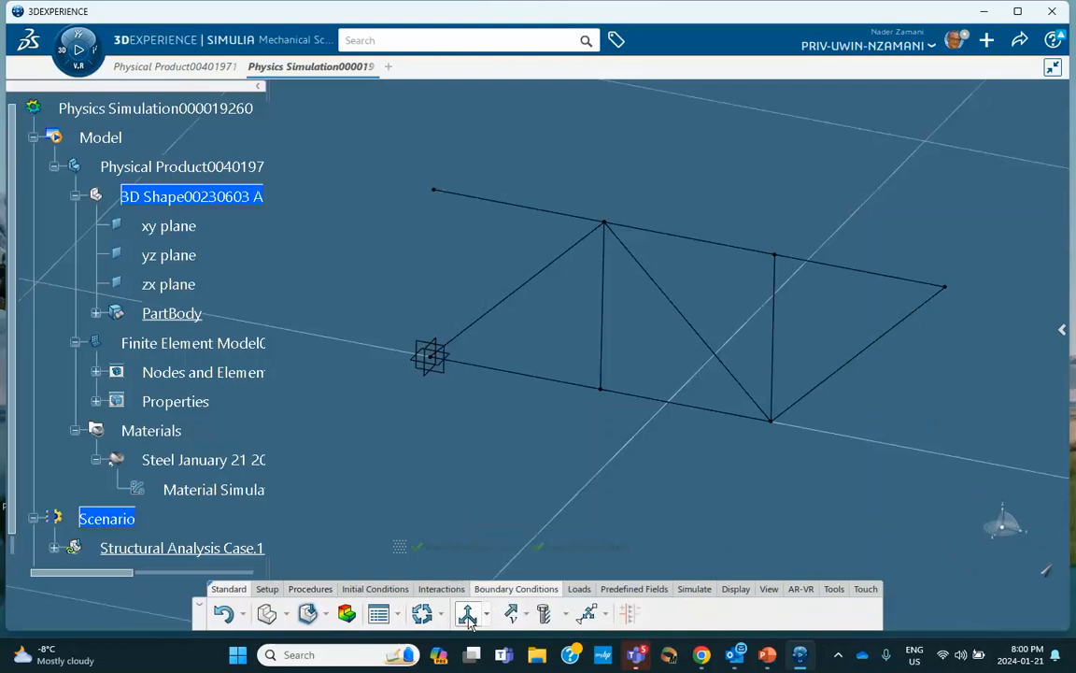
left_click(498, 206)
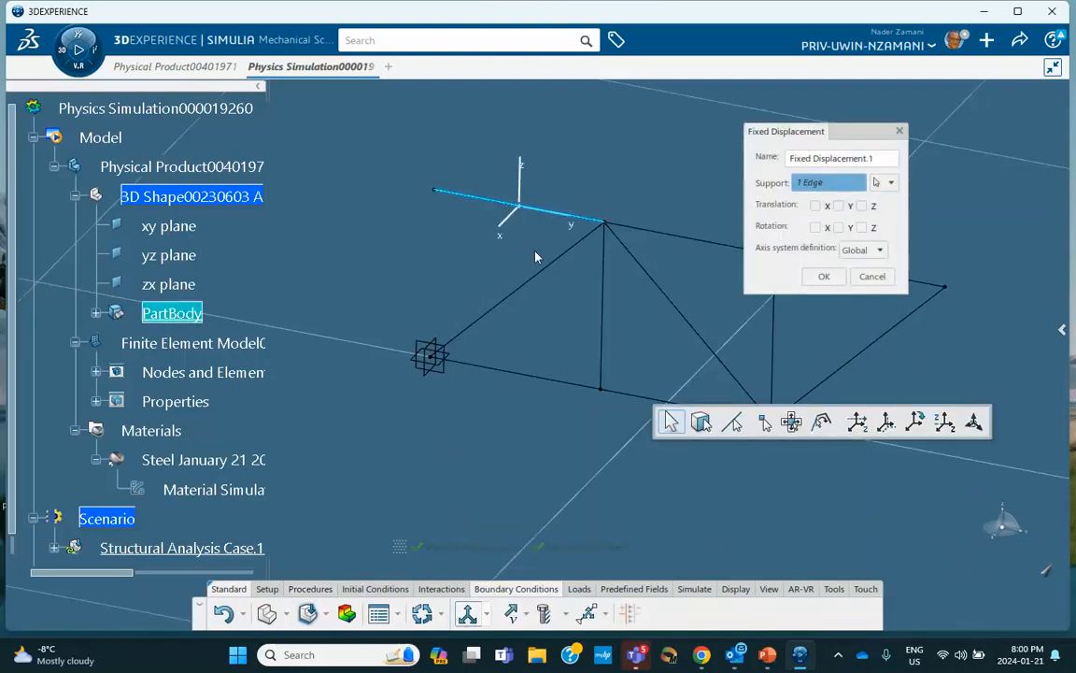
left_click(657, 235)
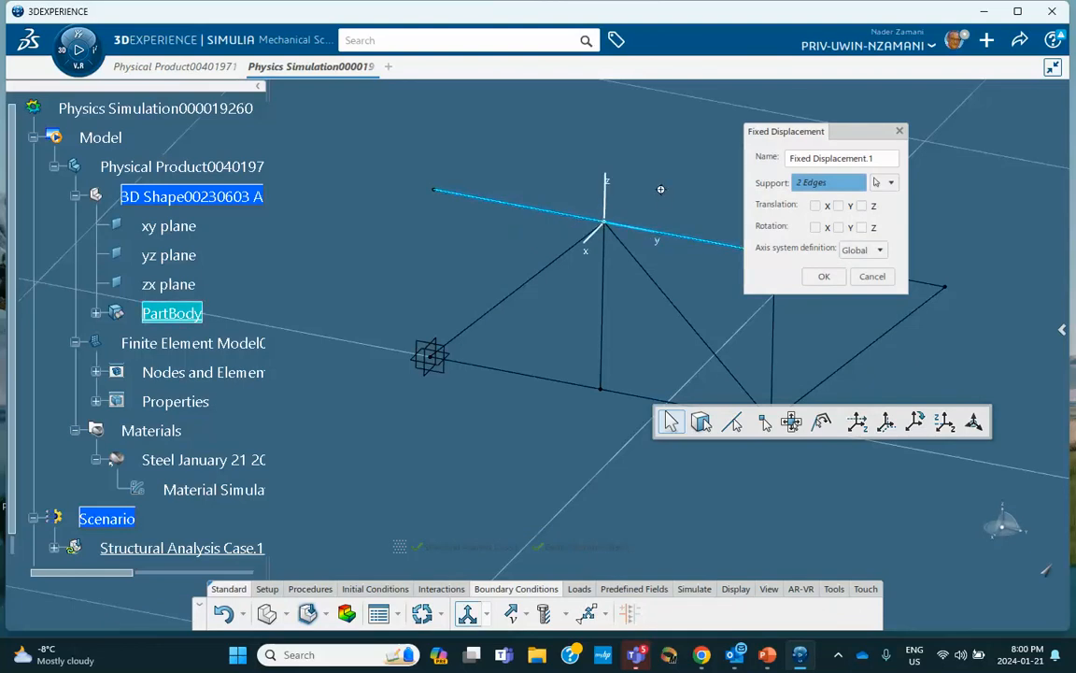
middle_click_drag(596, 171, 605, 291)
left_click(630, 295)
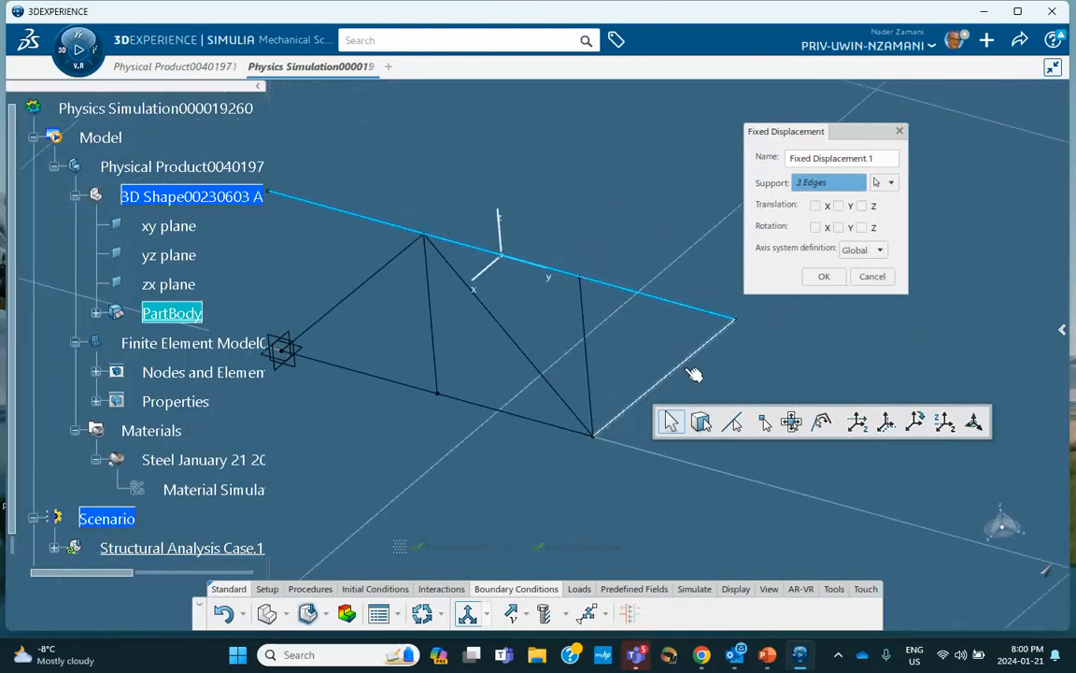
left_click(679, 365)
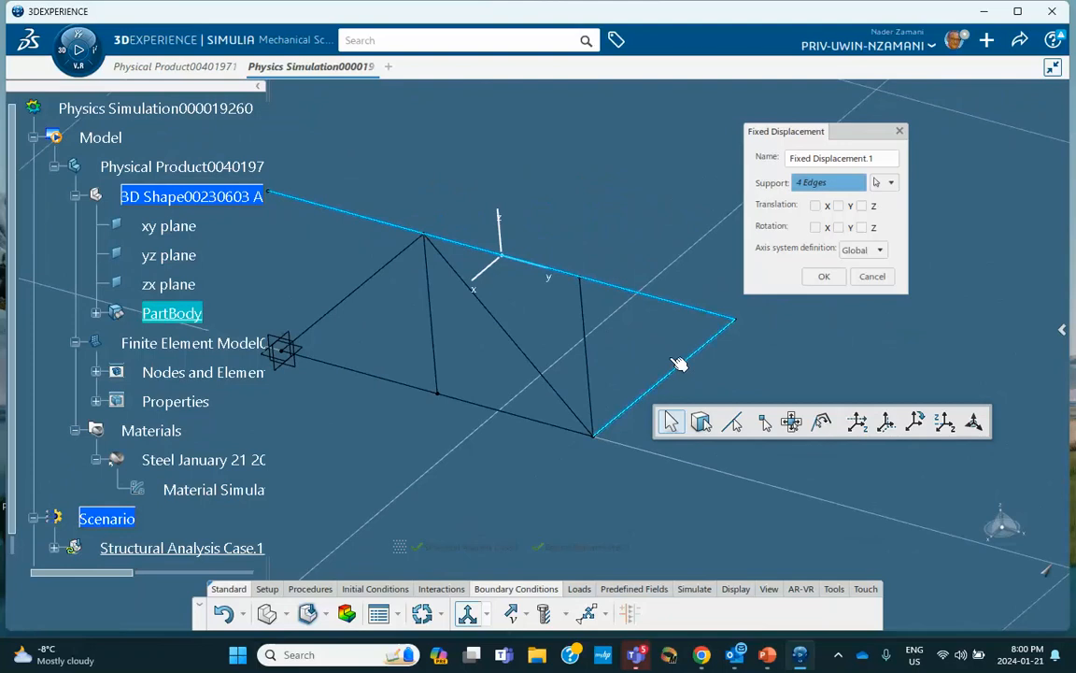
left_click(585, 323)
left_click(536, 365)
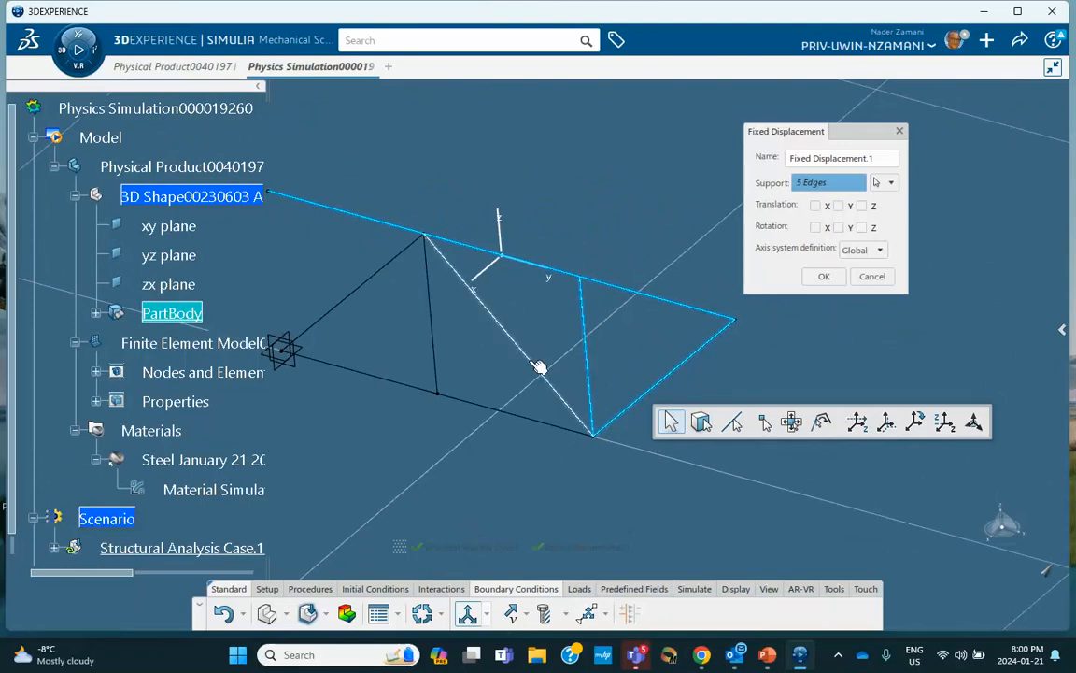
left_click(557, 425)
left_click(434, 336)
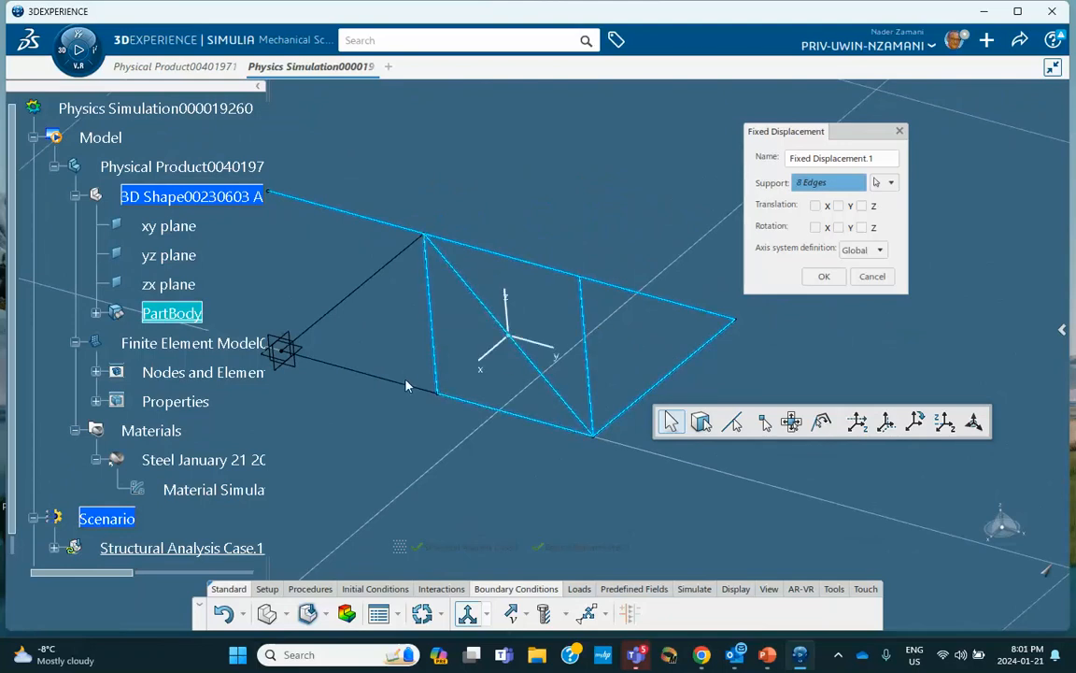
left_click(410, 386)
mouse_move(359, 314)
middle_mouse_down()
mouse_move(478, 339)
mouse_move(373, 316)
middle_mouse_up()
left_click(440, 348)
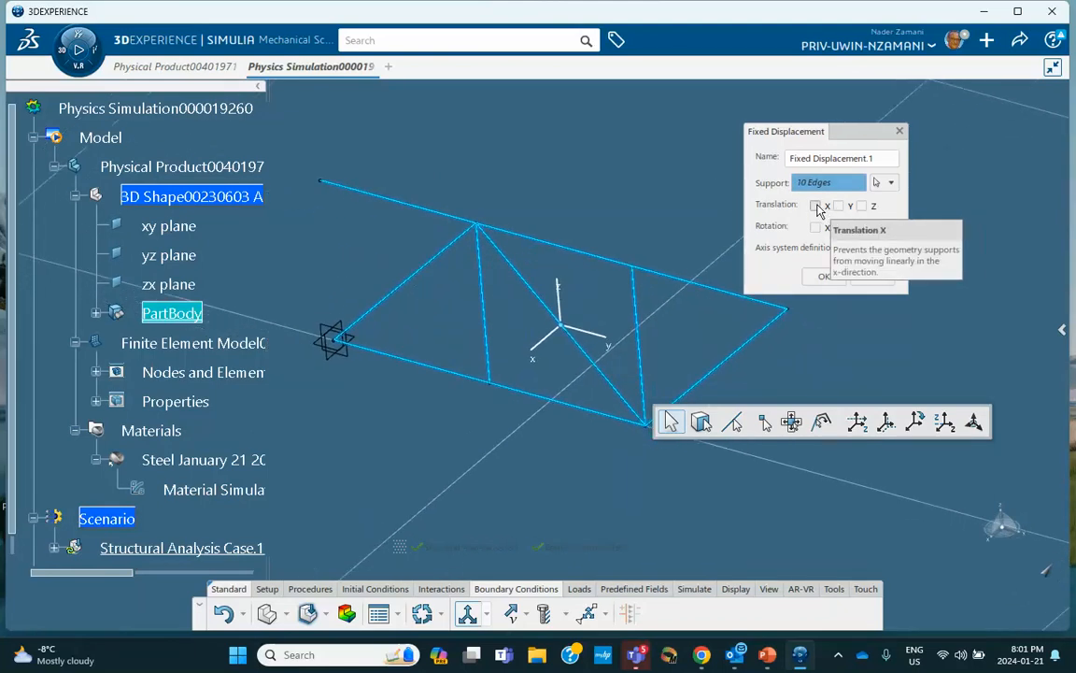
left_click(816, 206)
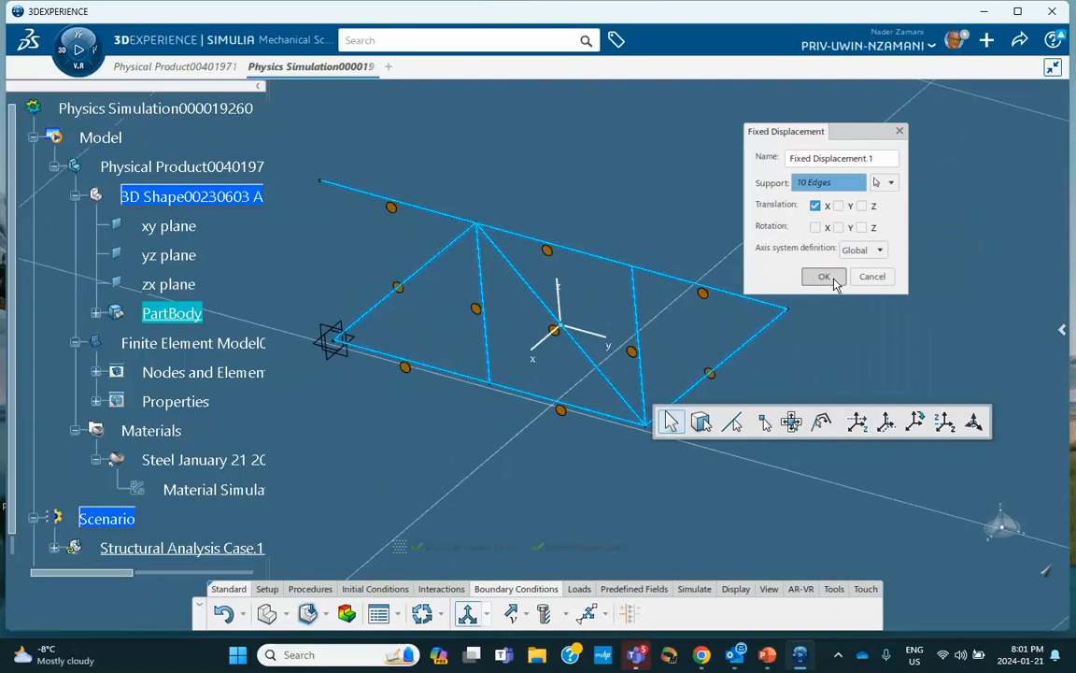
left_click(823, 276)
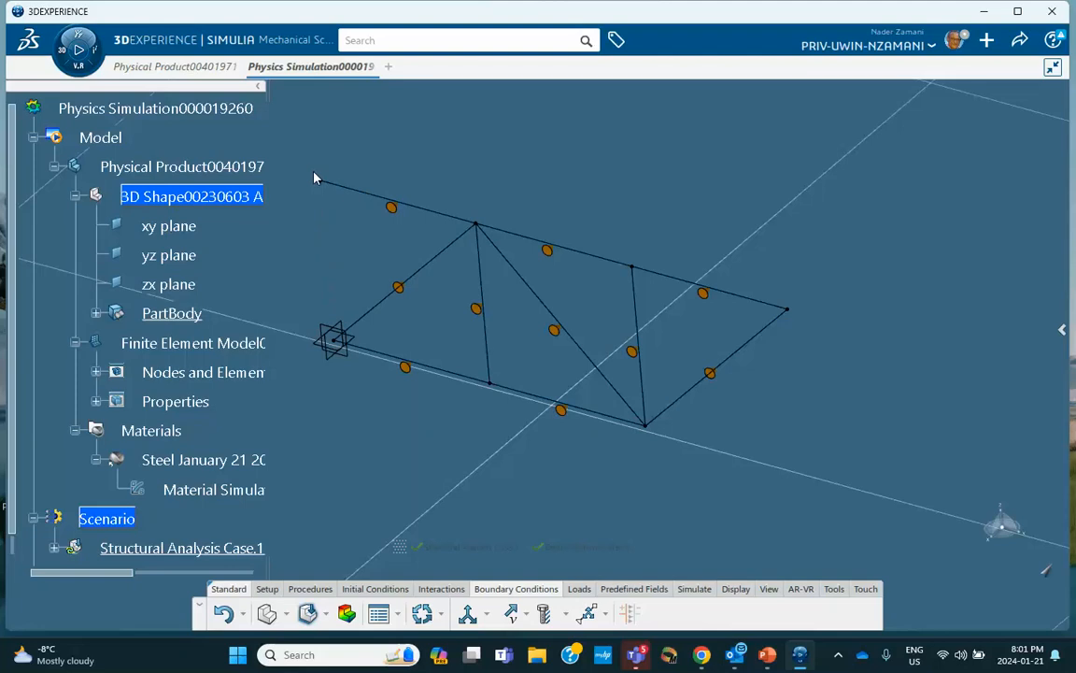
Step: Apply a second fixed displacement restraining Y and Z translation at the truss's origin vertex and the free end vertex above it
left_click(467, 613)
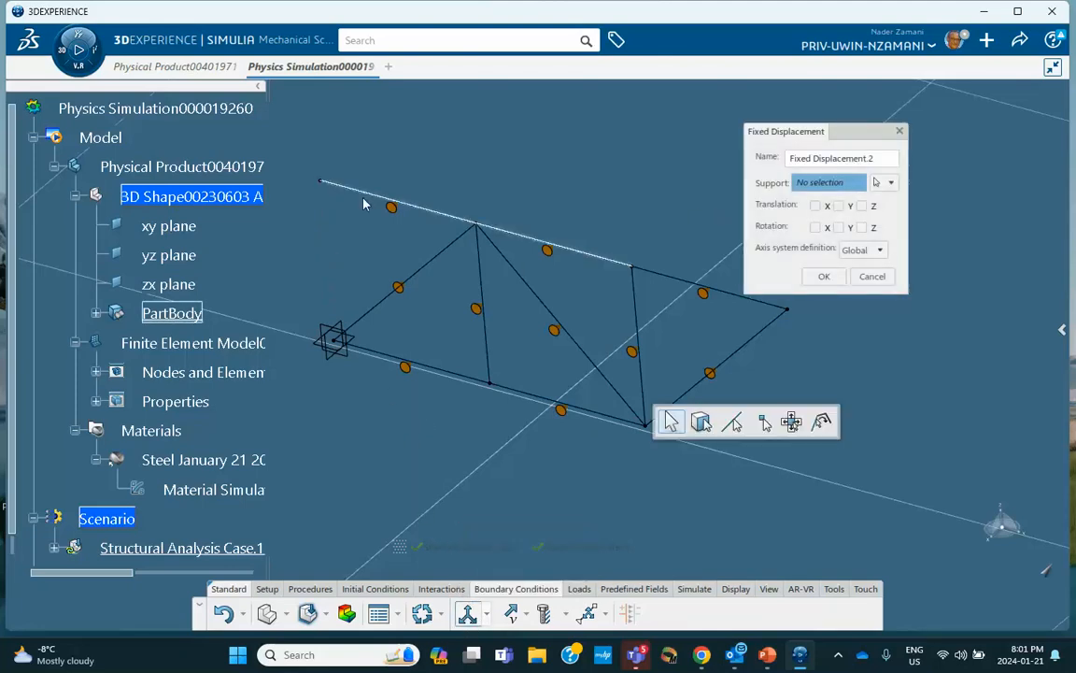
left_click(319, 181)
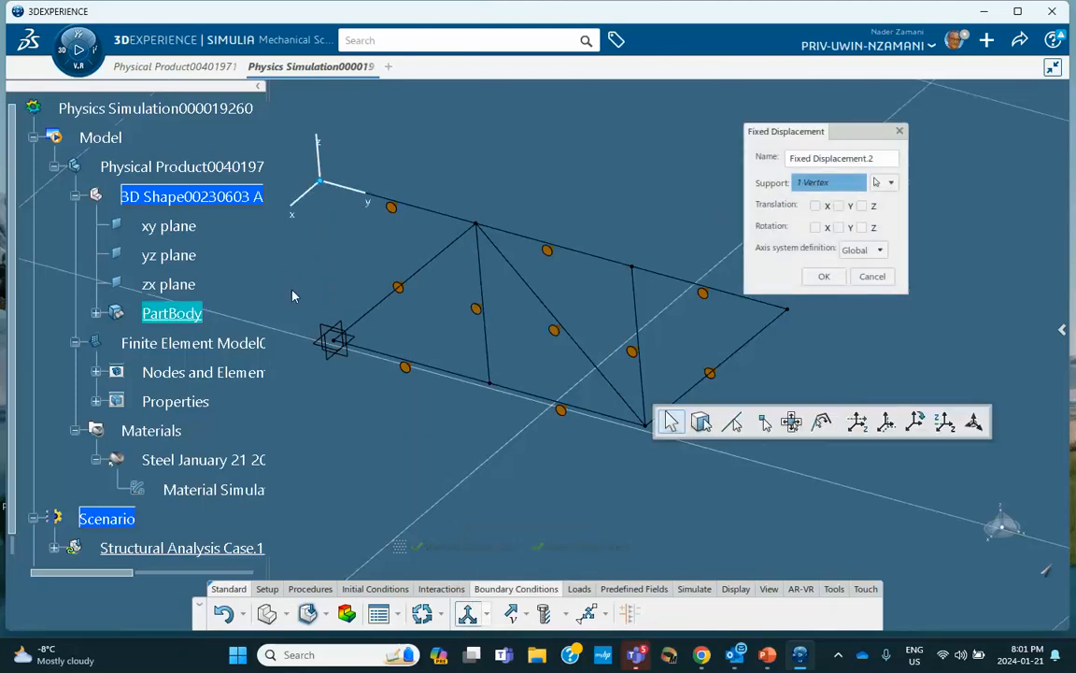
left_click(332, 342)
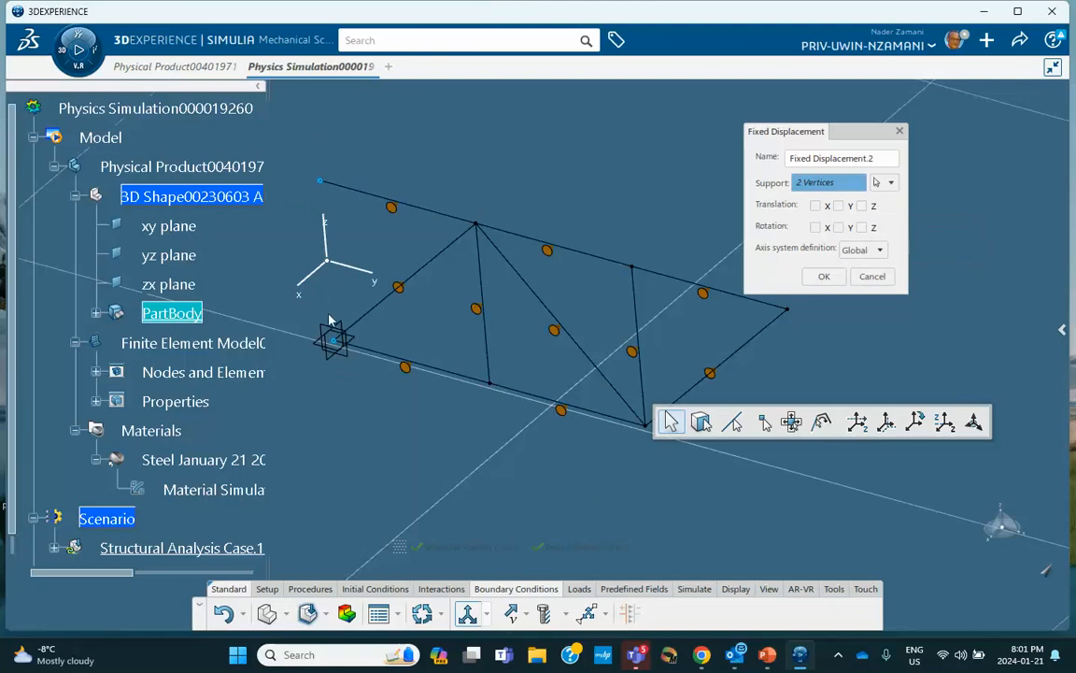
left_click(838, 205)
left_click(862, 206)
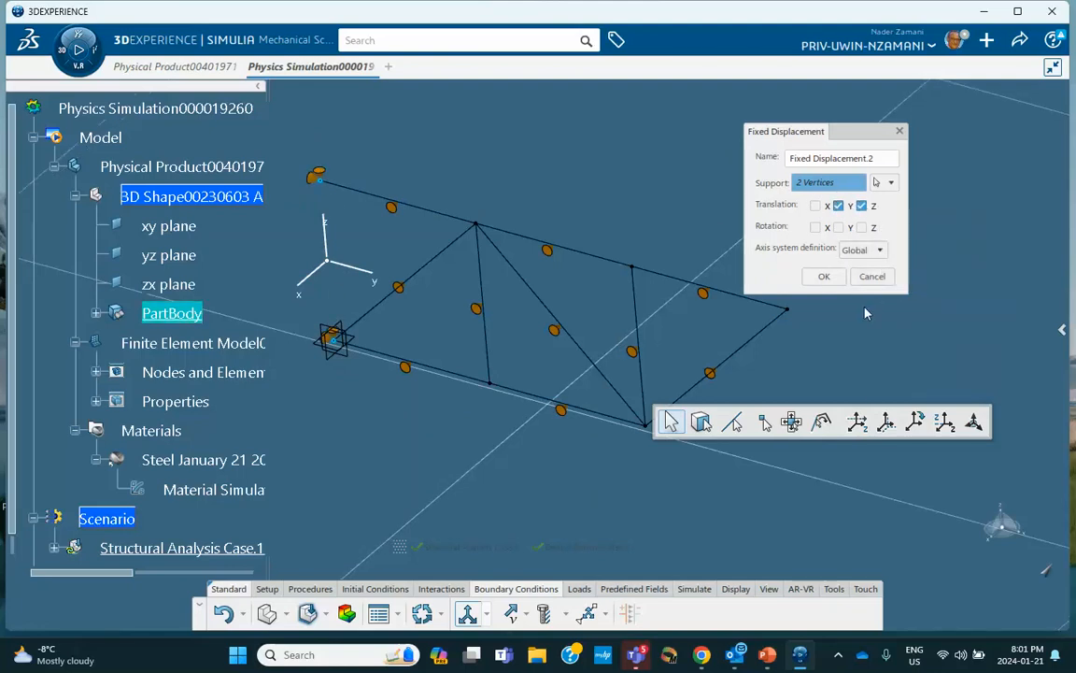
left_click(824, 277)
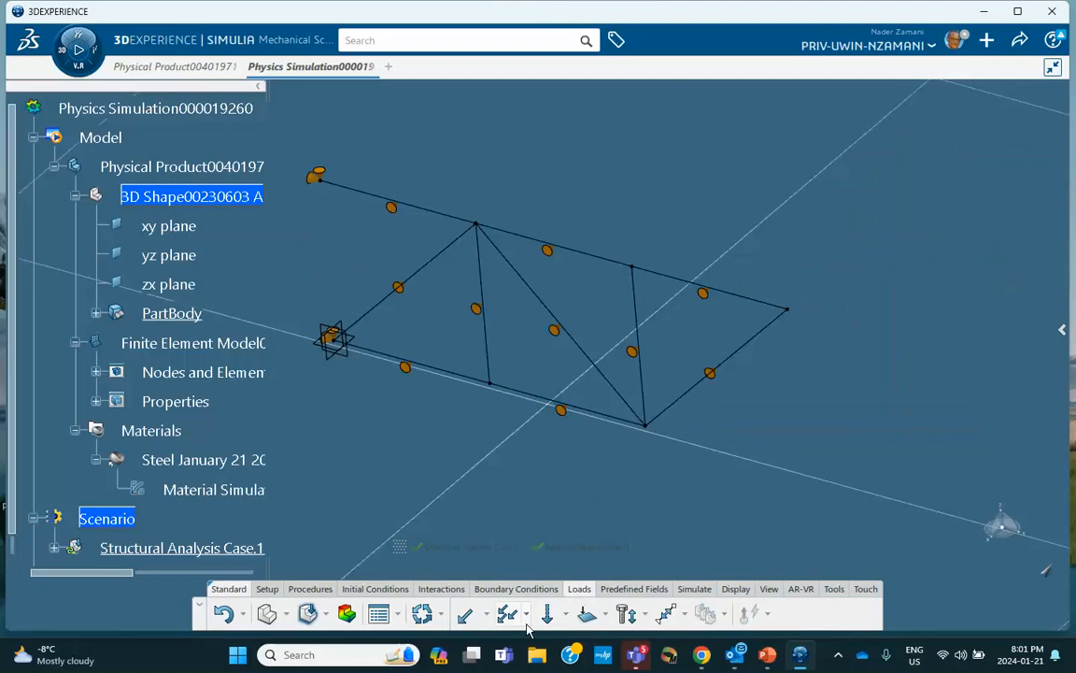
Step: Apply a force of -600 N in Z at the upper chord joint above the last lower joint
left_click(465, 614)
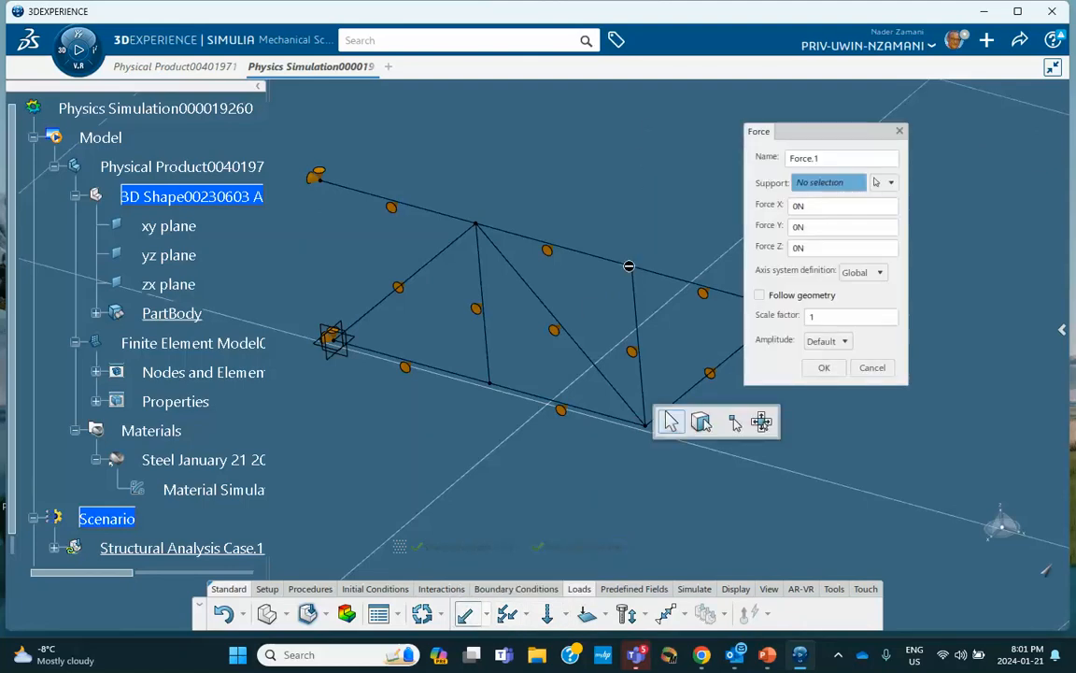
left_click(633, 268)
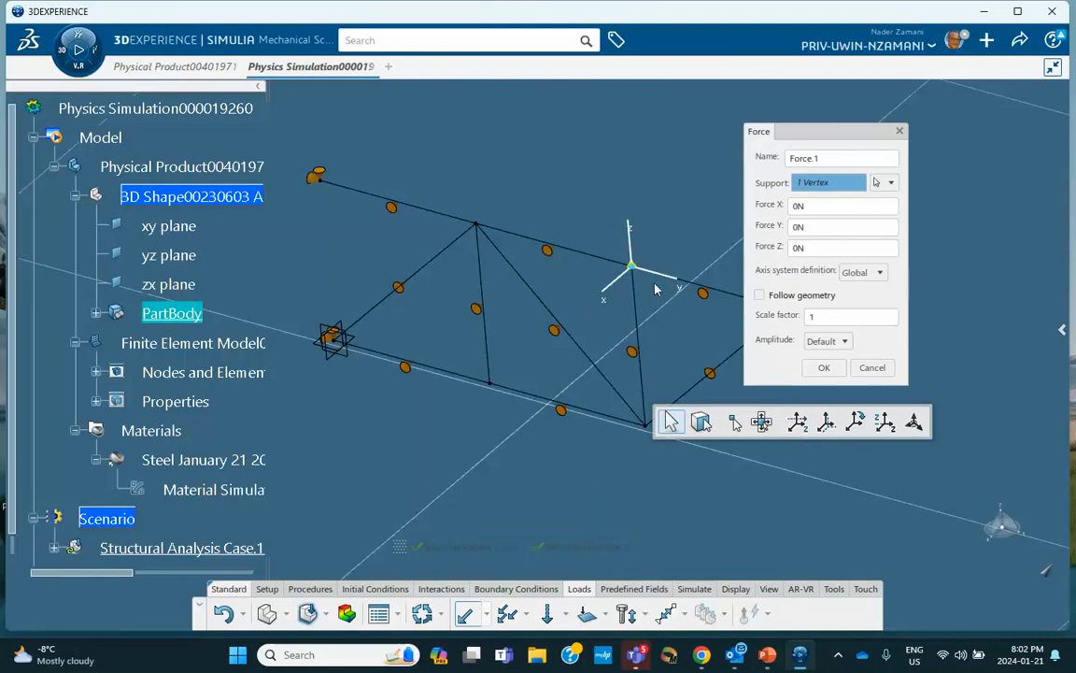
left_click(816, 247)
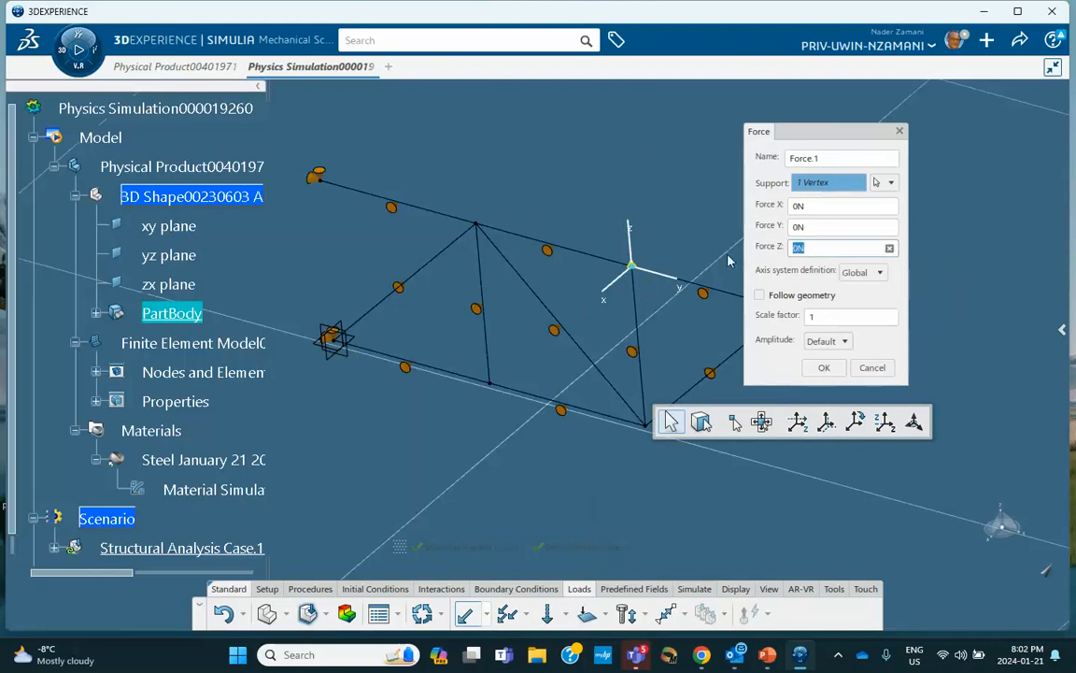
type("-600")
left_click(822, 368)
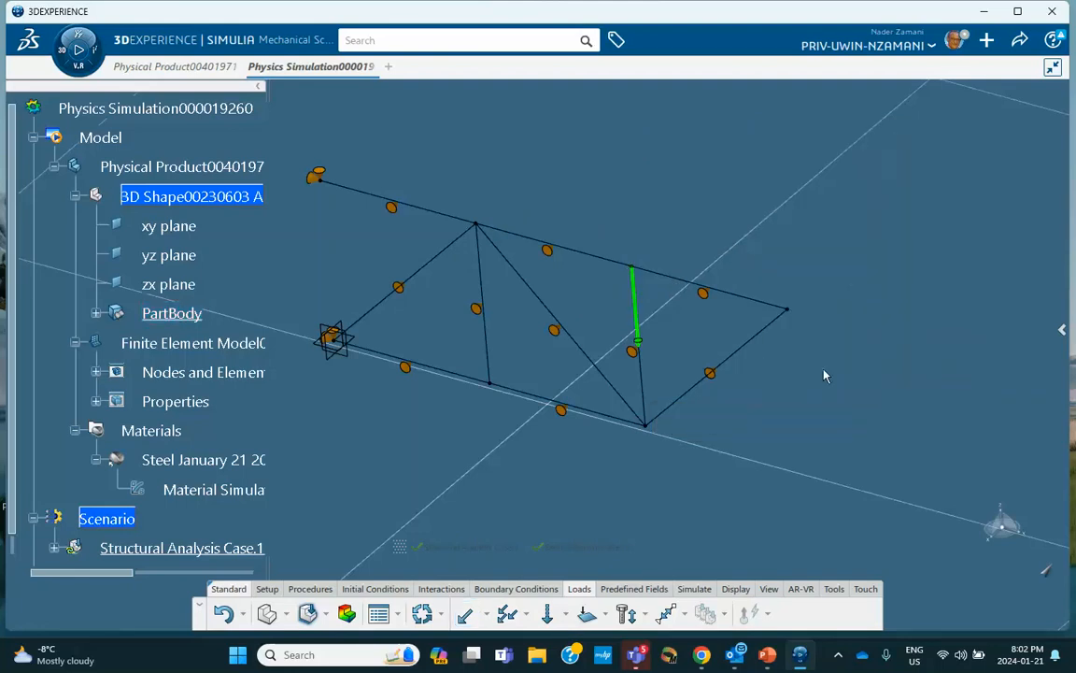
Step: Save the truss physics simulation
middle_click_drag(704, 214, 813, 322)
left_click(1019, 40)
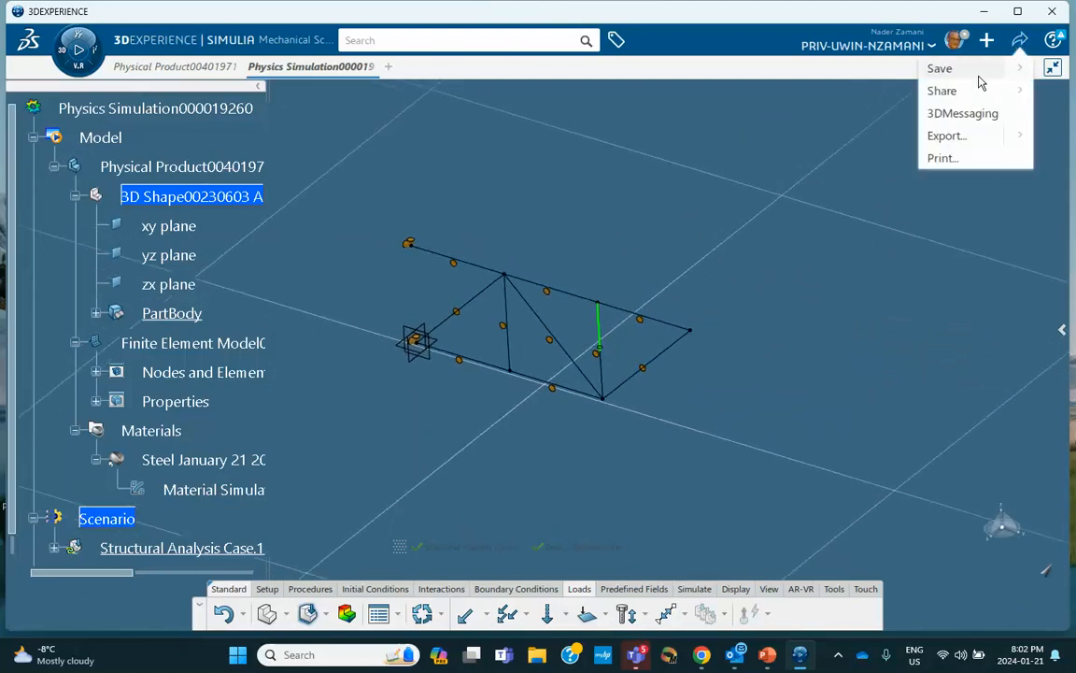
left_click(959, 73)
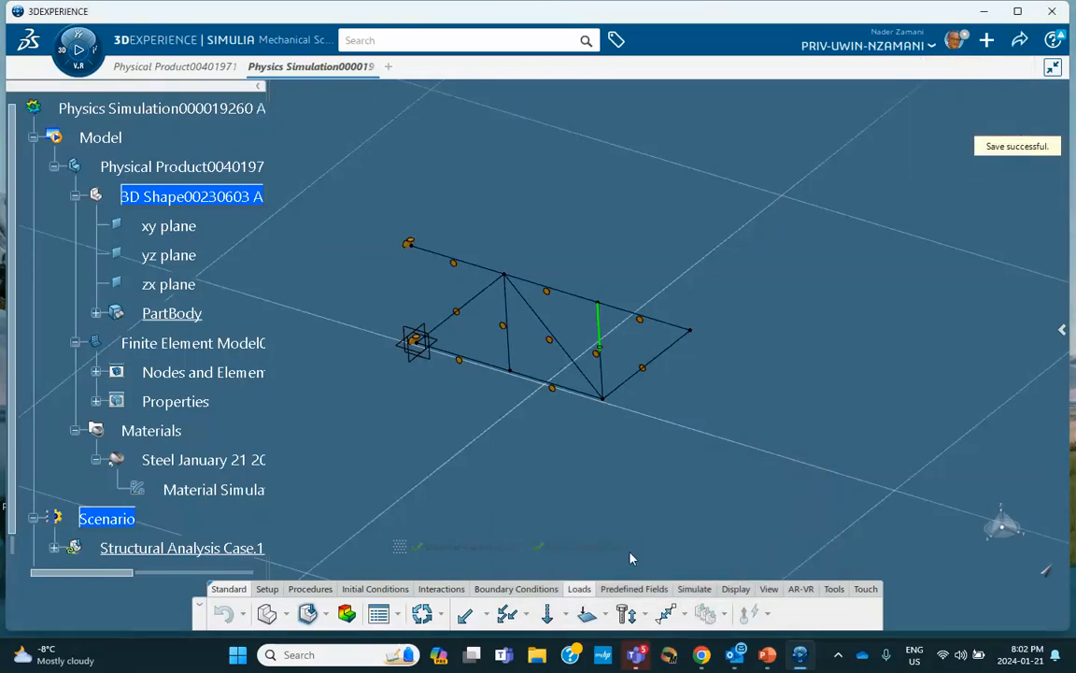
Step: Run the model and scenario checks, followed by the simulation checks with local interactive execution on 4 cores
left_click(694, 589)
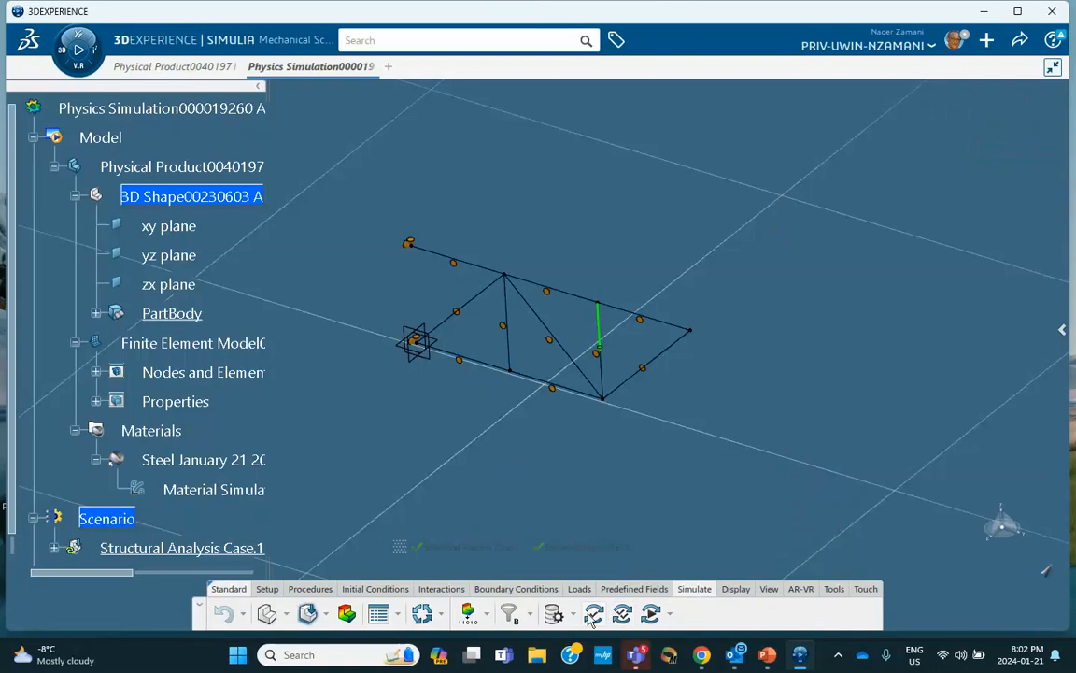
left_click(596, 616)
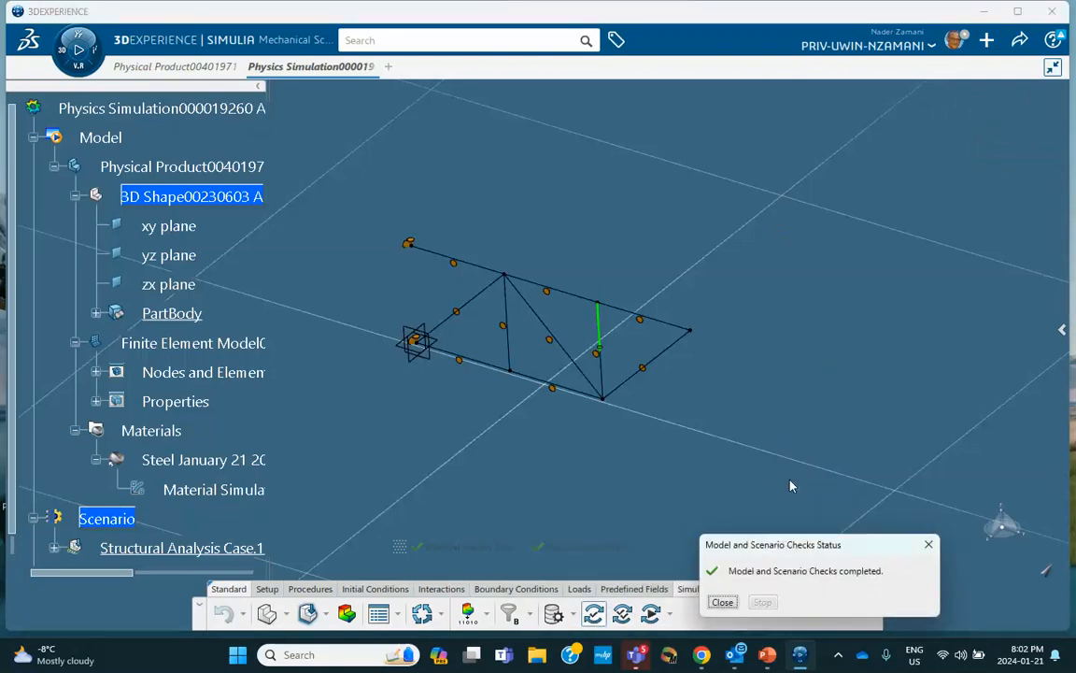
left_click(722, 602)
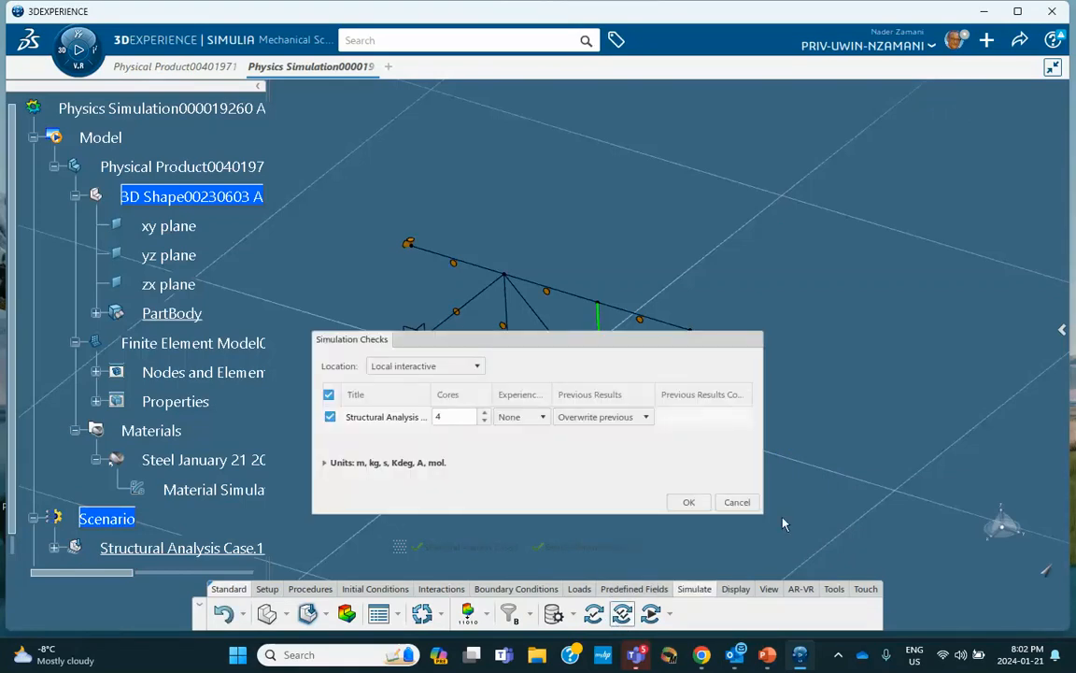
left_click(691, 503)
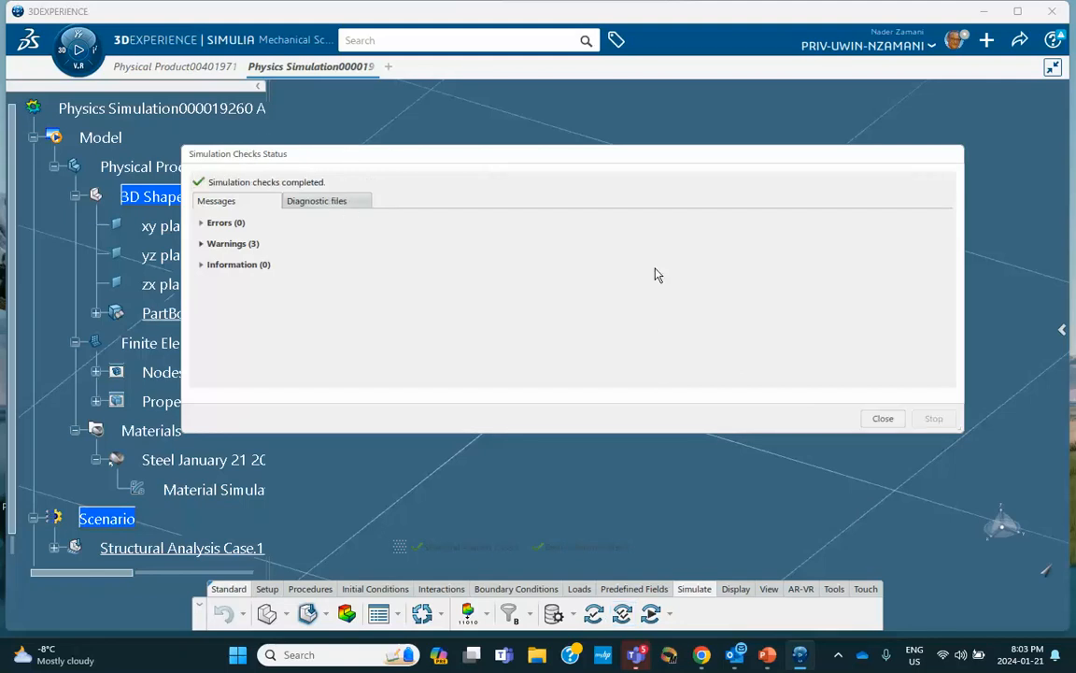
left_click(882, 418)
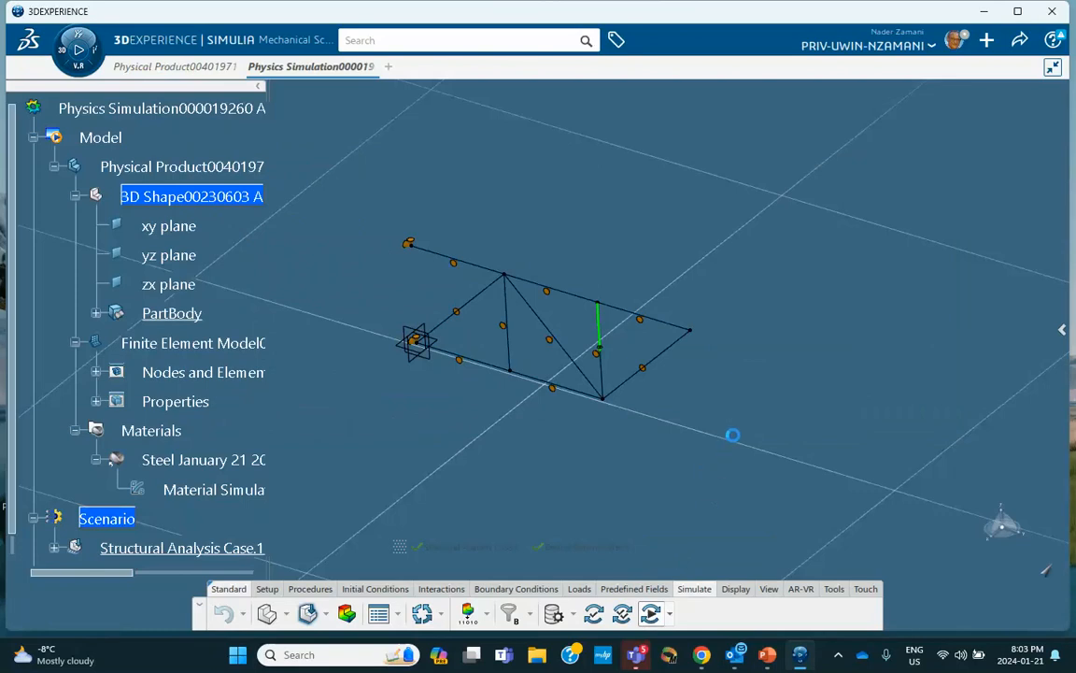
Step: Run the explicit dynamics simulation locally on 4 cores, reviewing its iteration data until the structural analysis case finishes
left_click(651, 614)
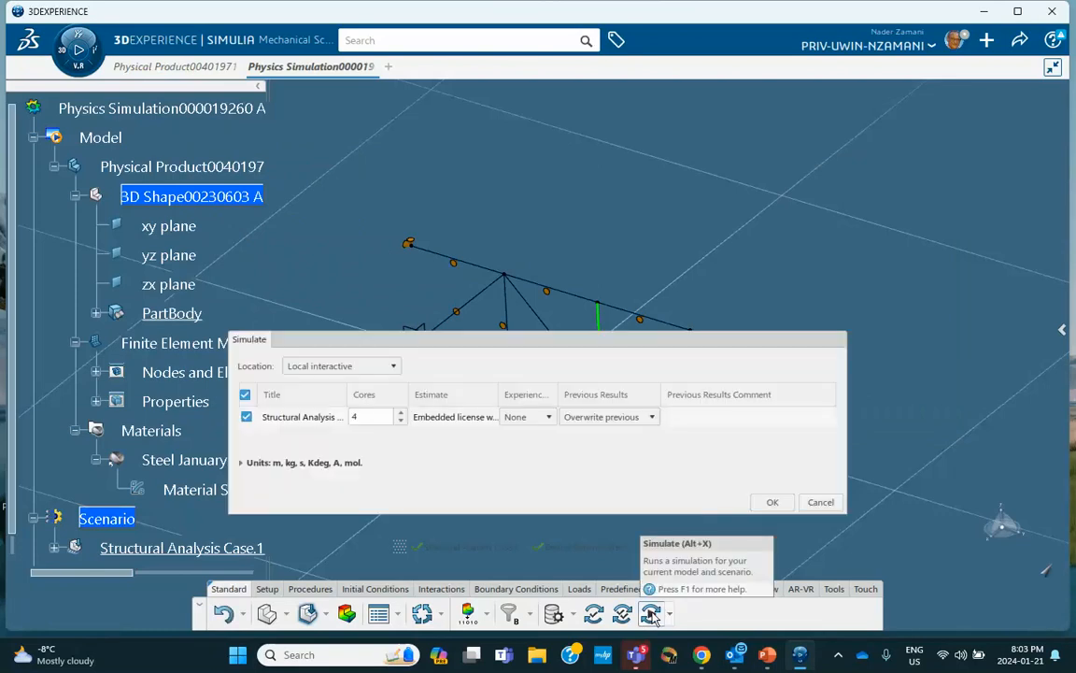
left_click(774, 504)
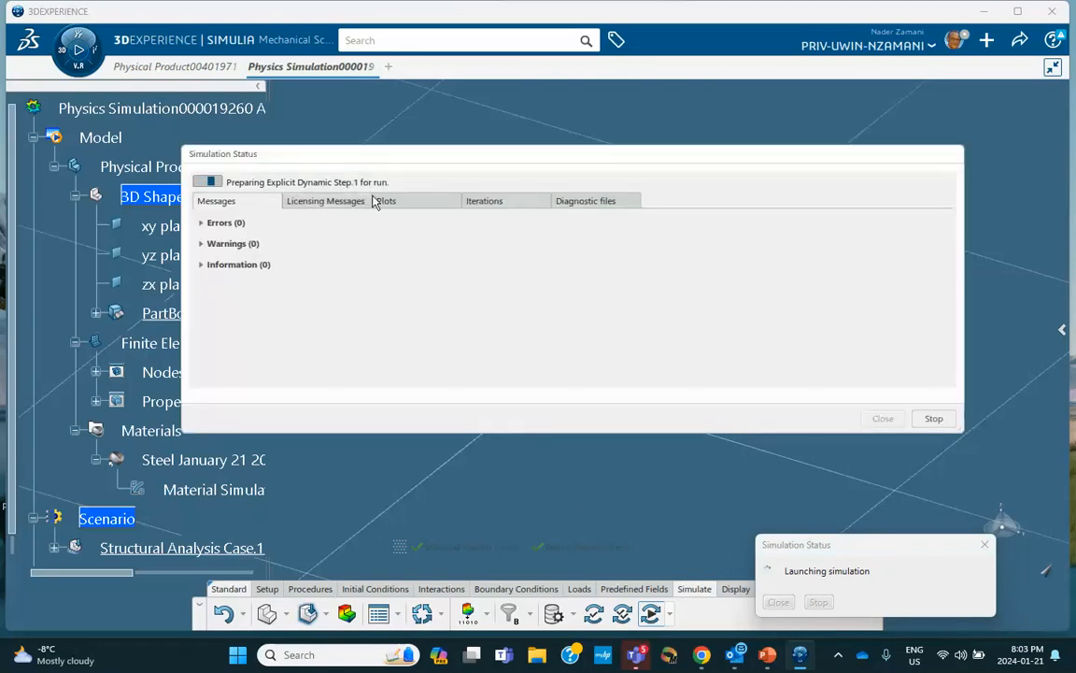
left_click(516, 201)
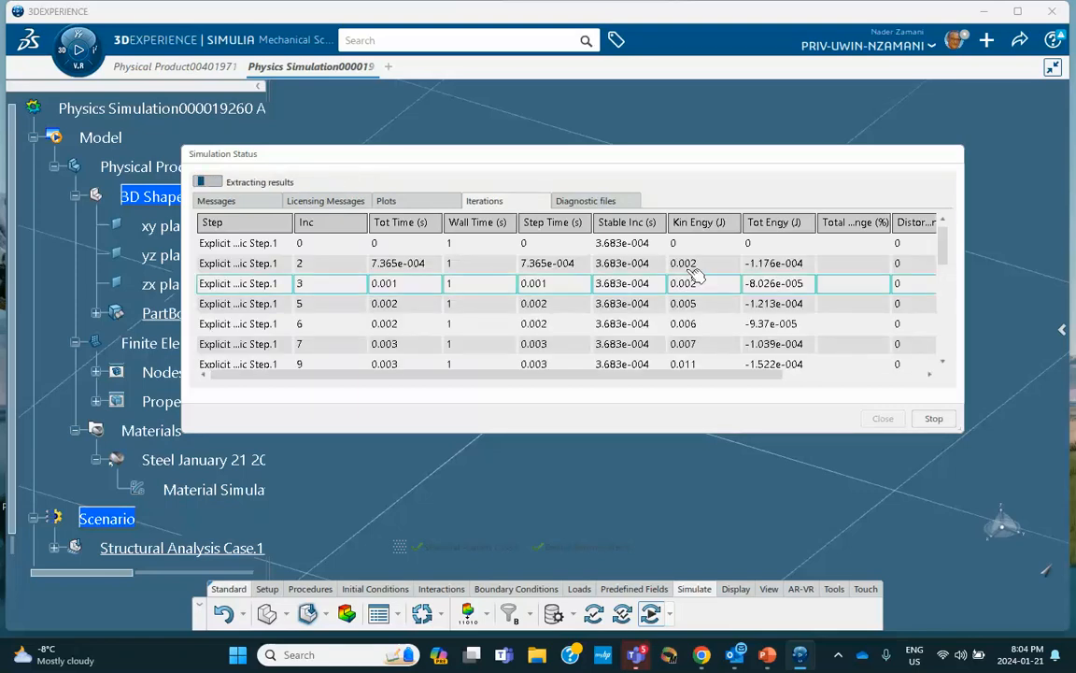
scroll(940, 363, "down", 1)
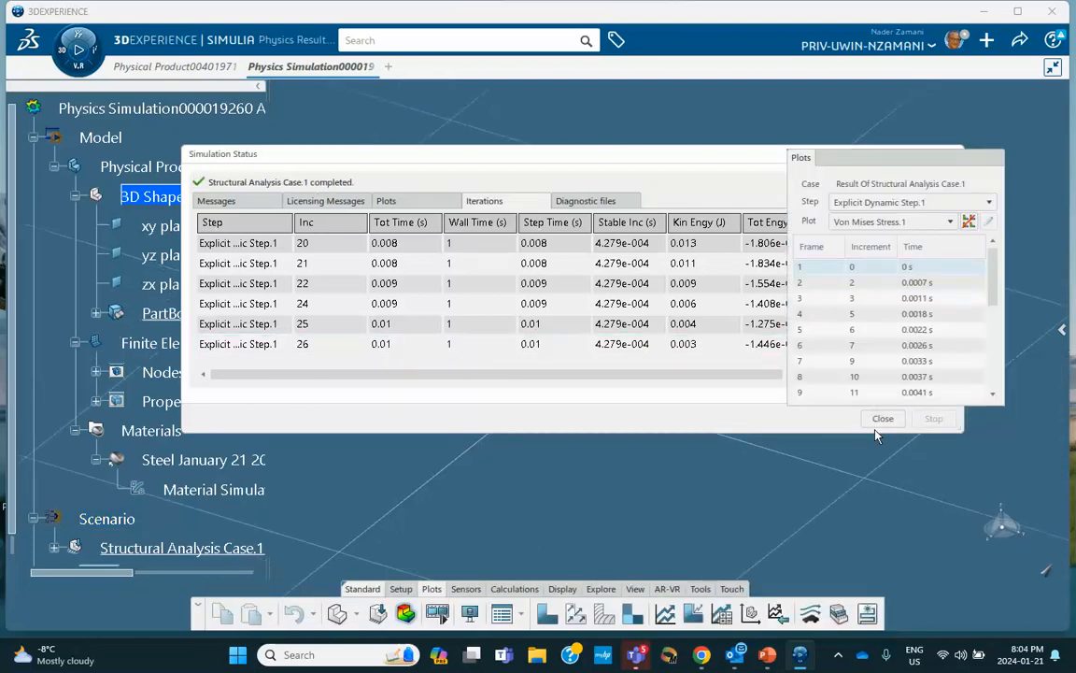
left_click(881, 419)
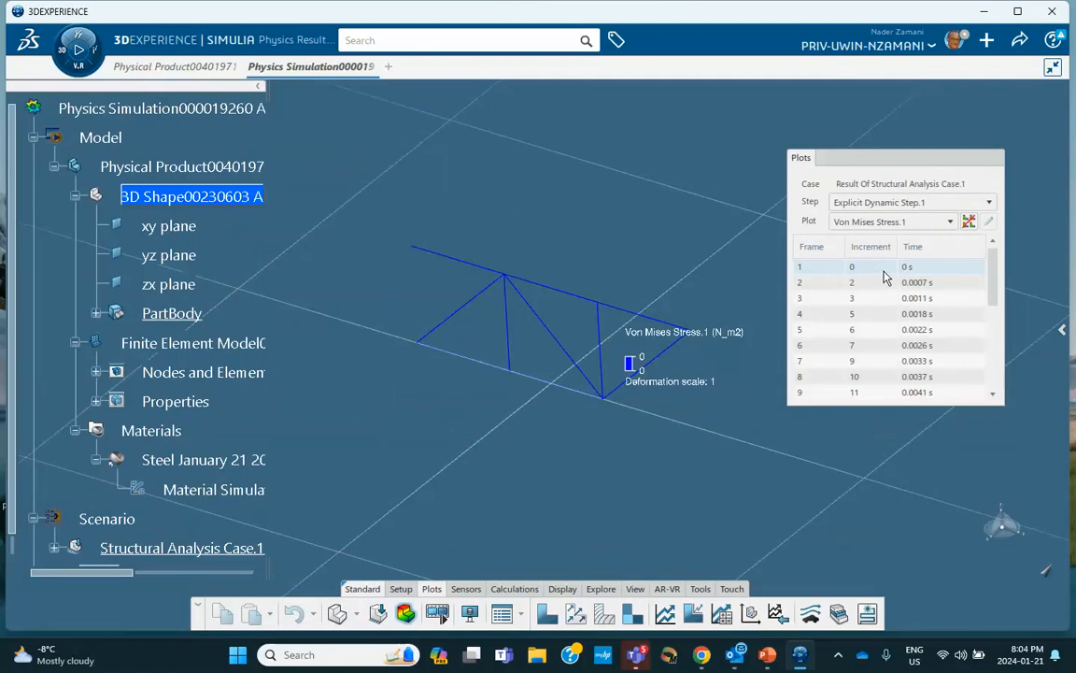
Step: Examine the von Mises stress plot at successive frames up to frame 9 and review the remaining frames in the list
left_click(852, 283)
left_click(853, 290)
left_click(855, 300)
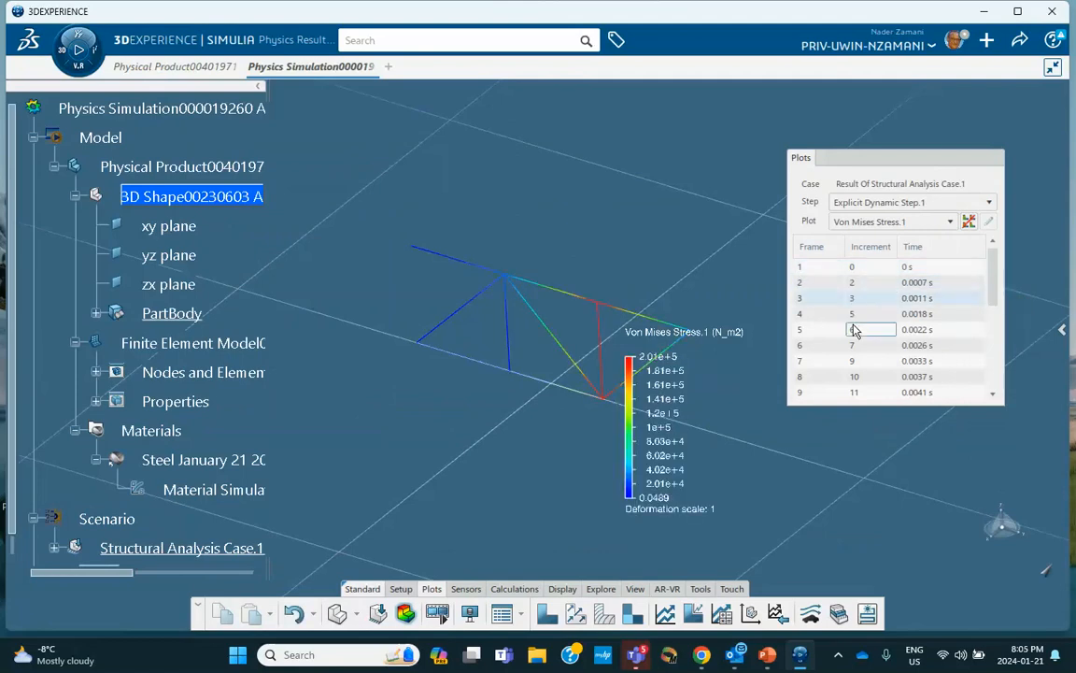
left_click(855, 330)
left_click(856, 345)
left_click(858, 363)
left_click(856, 378)
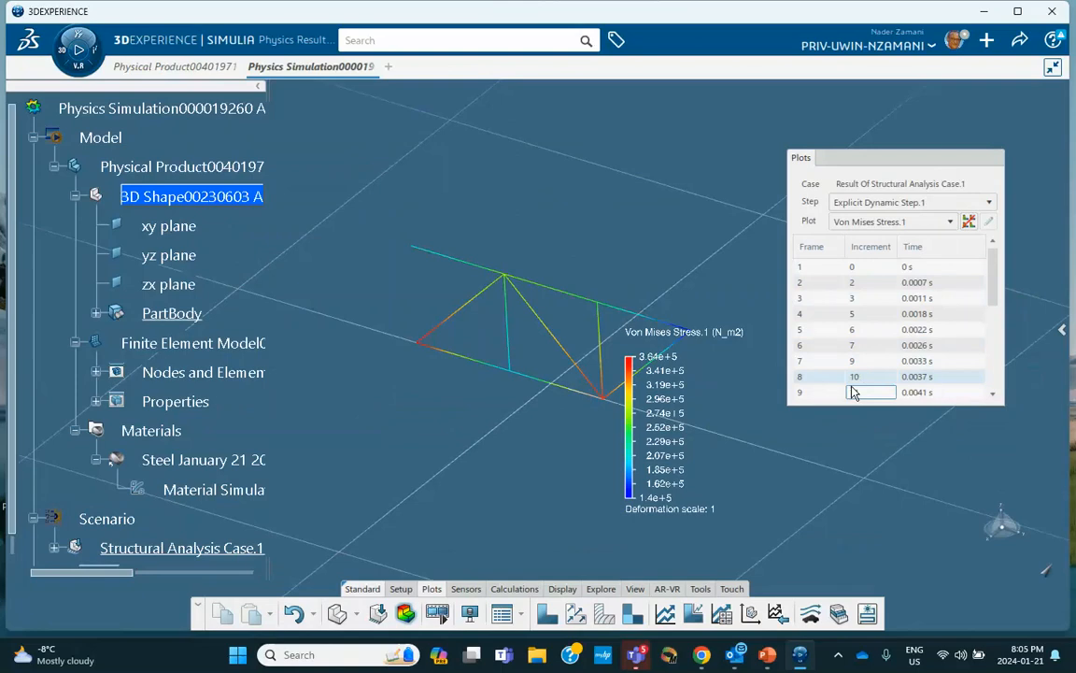
left_click(852, 388)
scroll(837, 345, "down", 5)
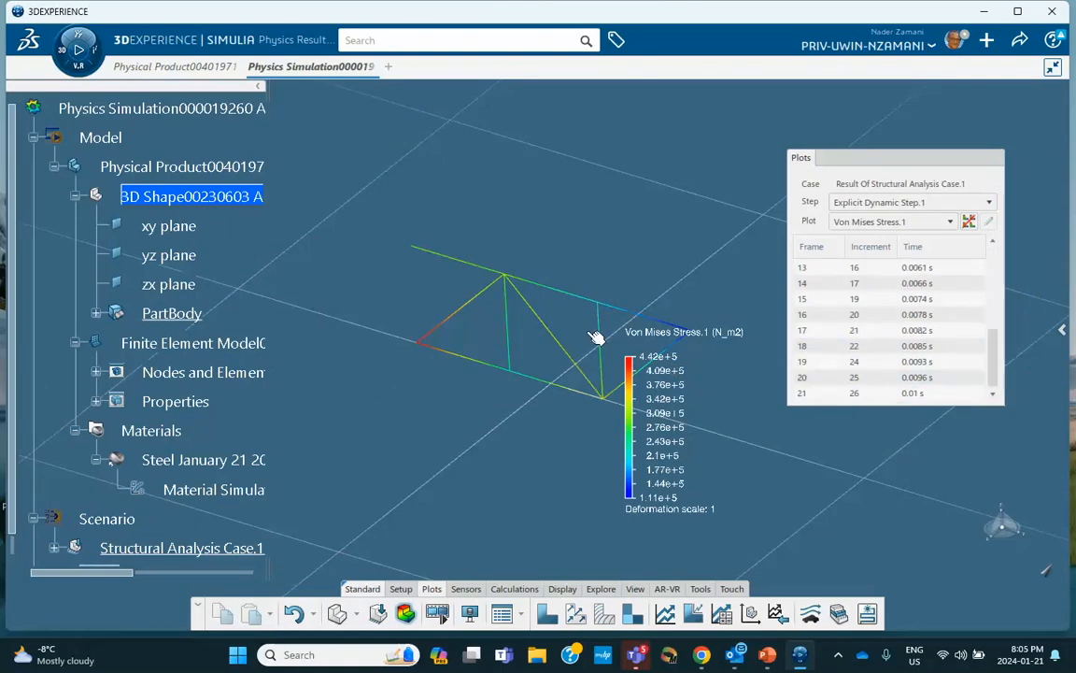
Step: Display the displacement contour plot of the truss for the explicit dynamic step
middle_click_drag(564, 343, 515, 261)
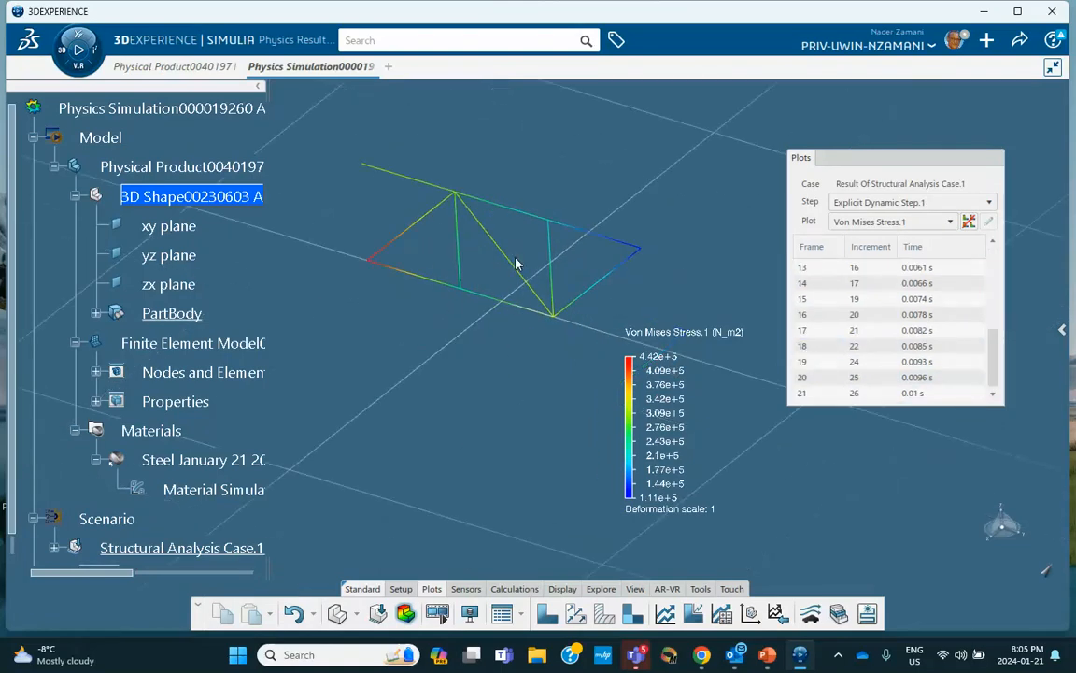
left_click(878, 222)
left_click(857, 254)
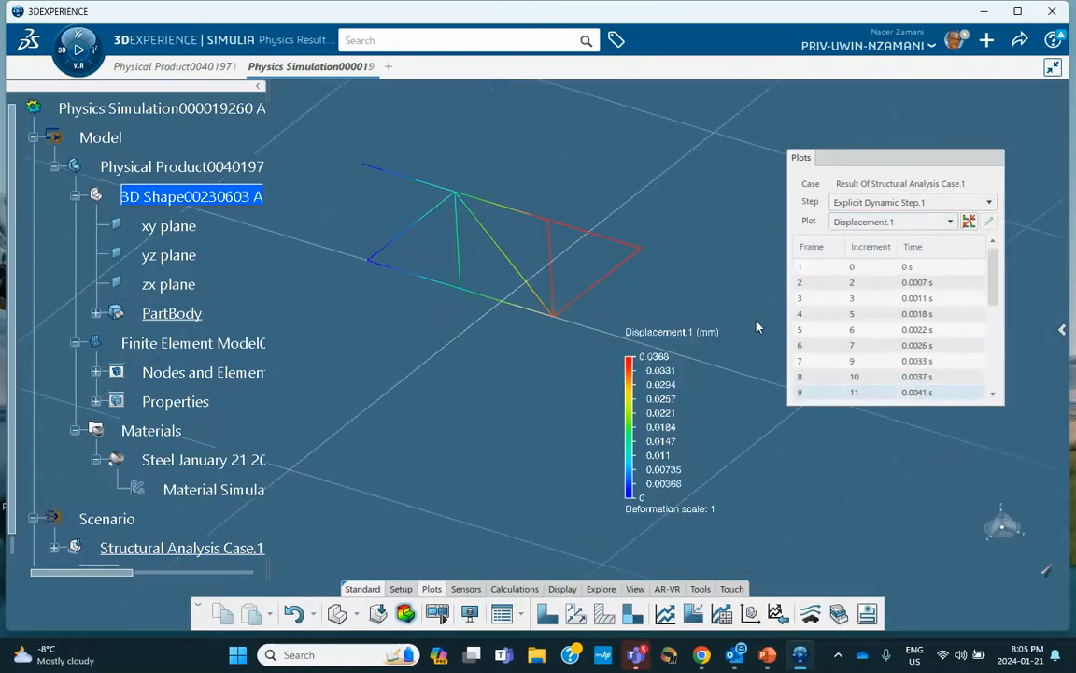
Step: Switch to the PowerPoint tutorial and examine the Abaqus displacement history of the truss's end node on slide 2, returning to 3DEXPERIENCE
mouse_move(651, 254)
key("alt+Tab")
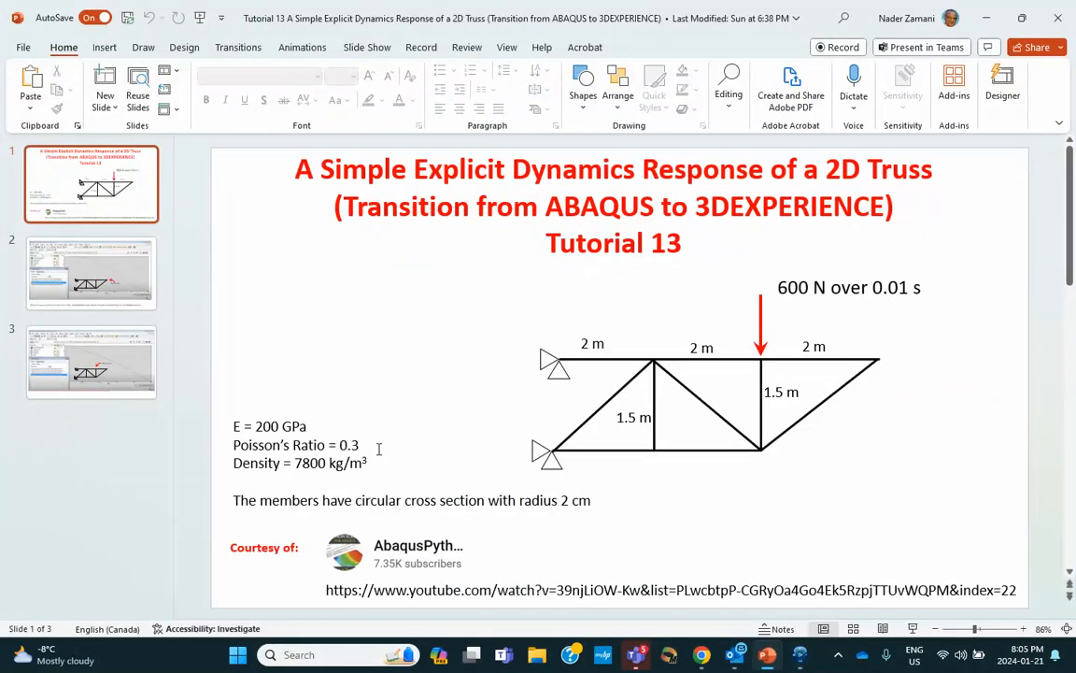
left_click(109, 289)
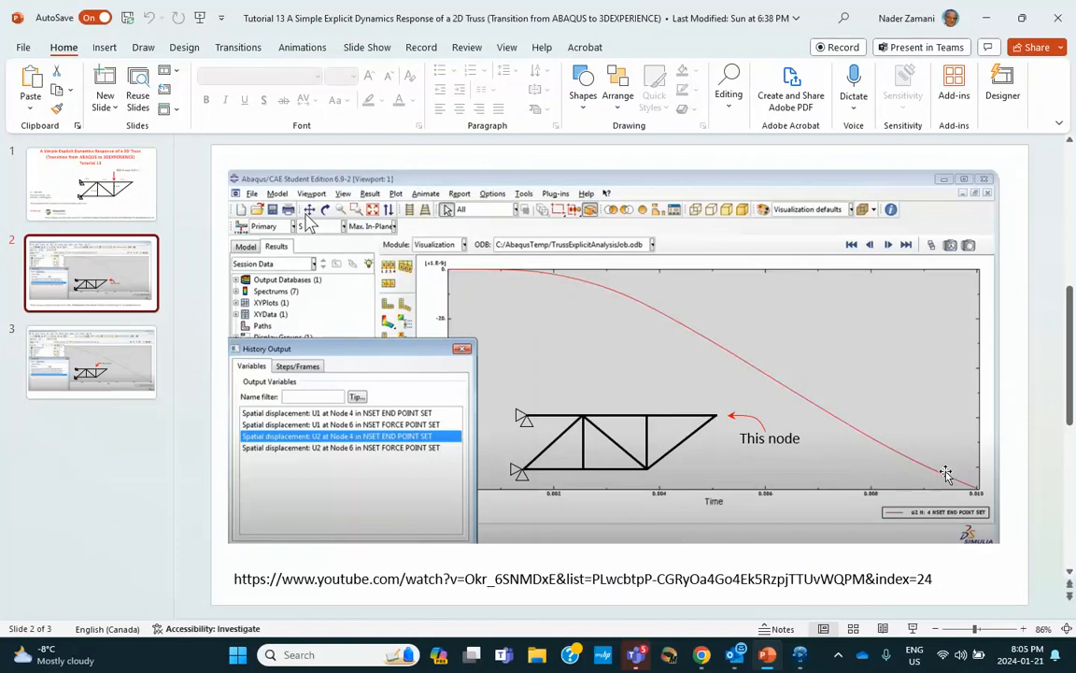
left_click(988, 15)
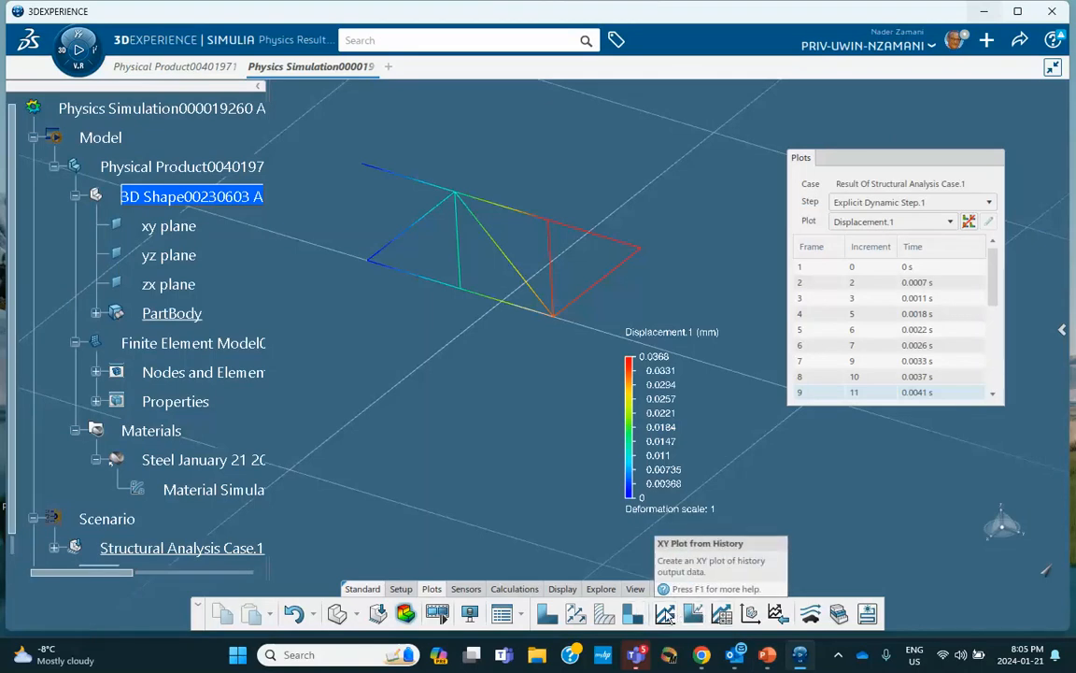
Step: Check an XY plot from history for its available variables, step, support and X-axis source options, without creating a plot
left_click(665, 614)
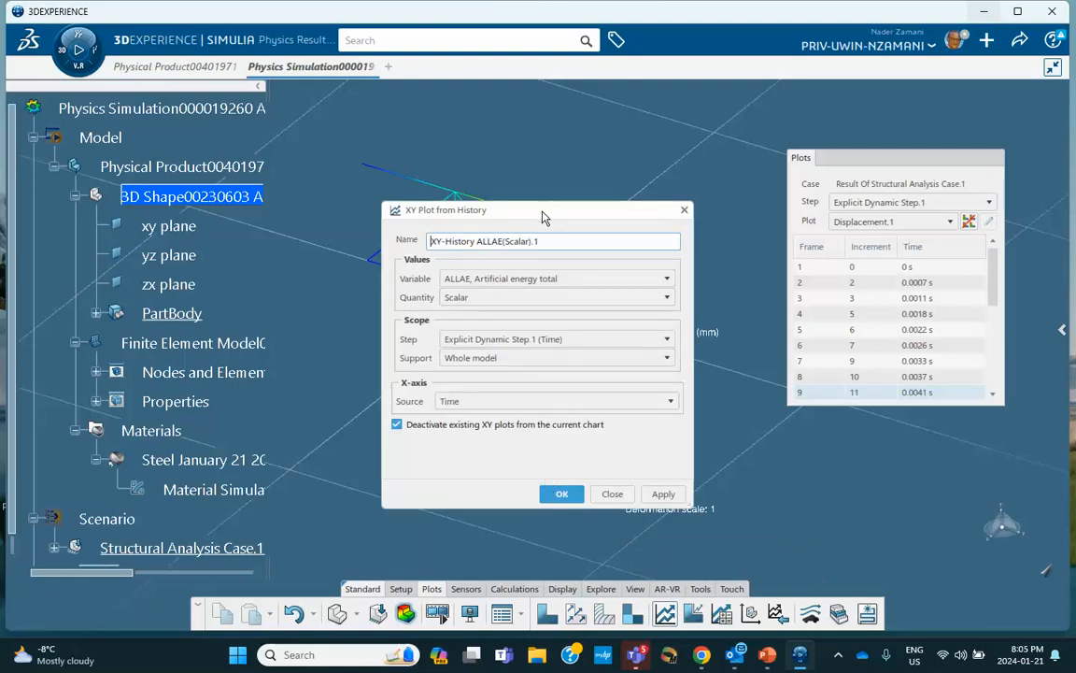
left_click_drag(496, 208, 787, 201)
middle_click_drag(616, 175, 548, 149)
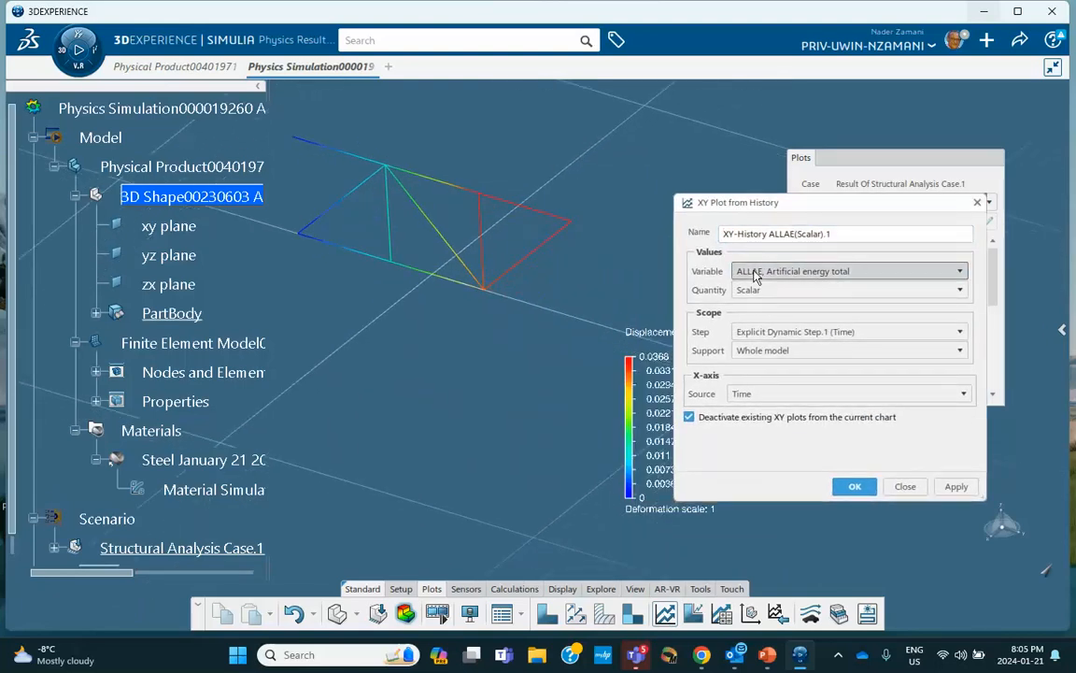
left_click(755, 272)
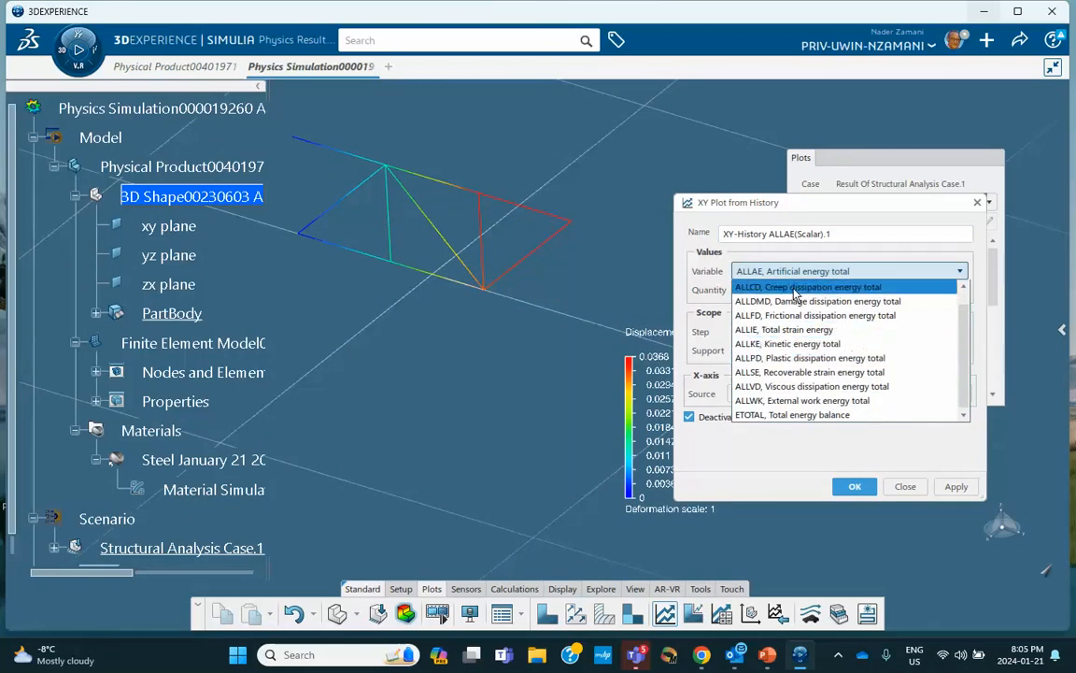
left_click(752, 271)
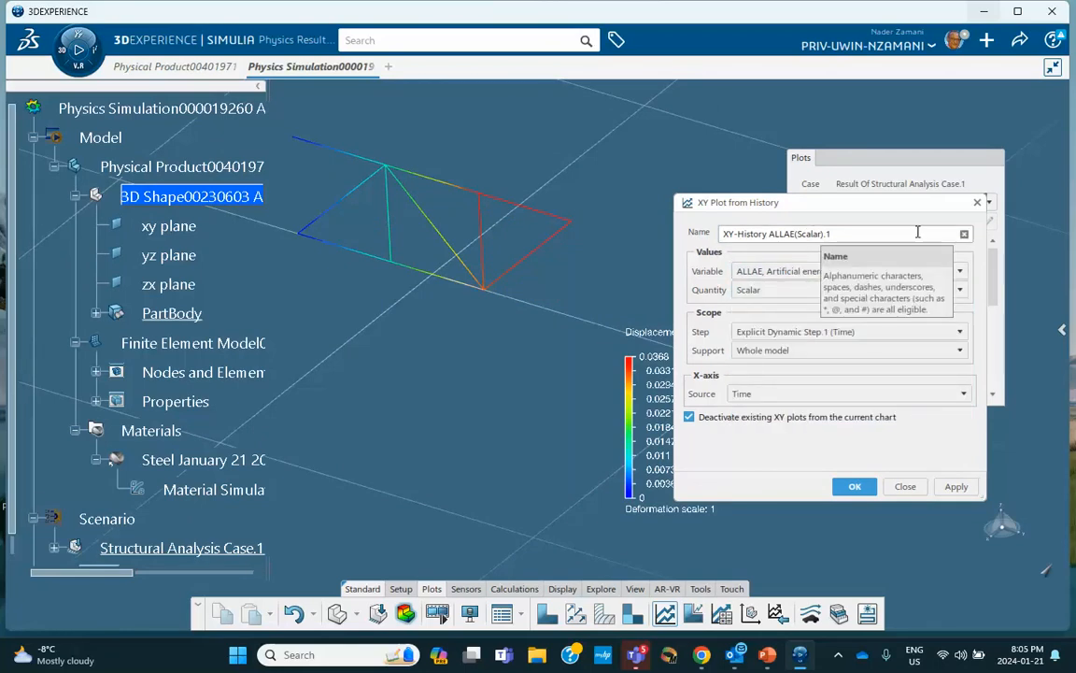
left_click(792, 350)
left_click(792, 350)
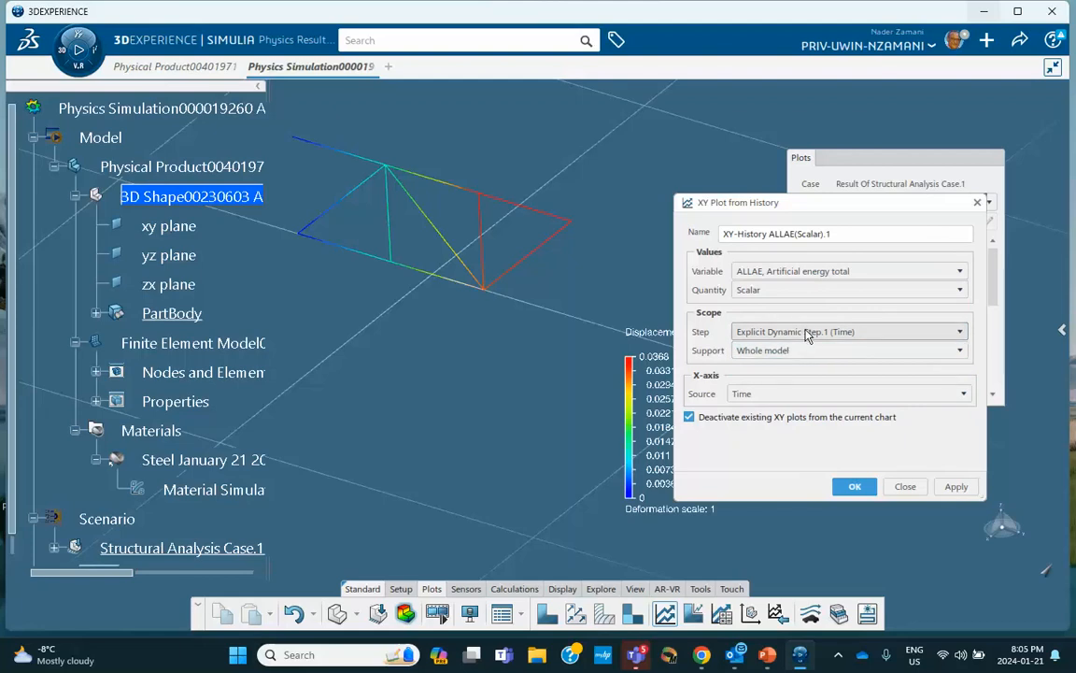
left_click(808, 332)
left_click(804, 346)
left_click(780, 396)
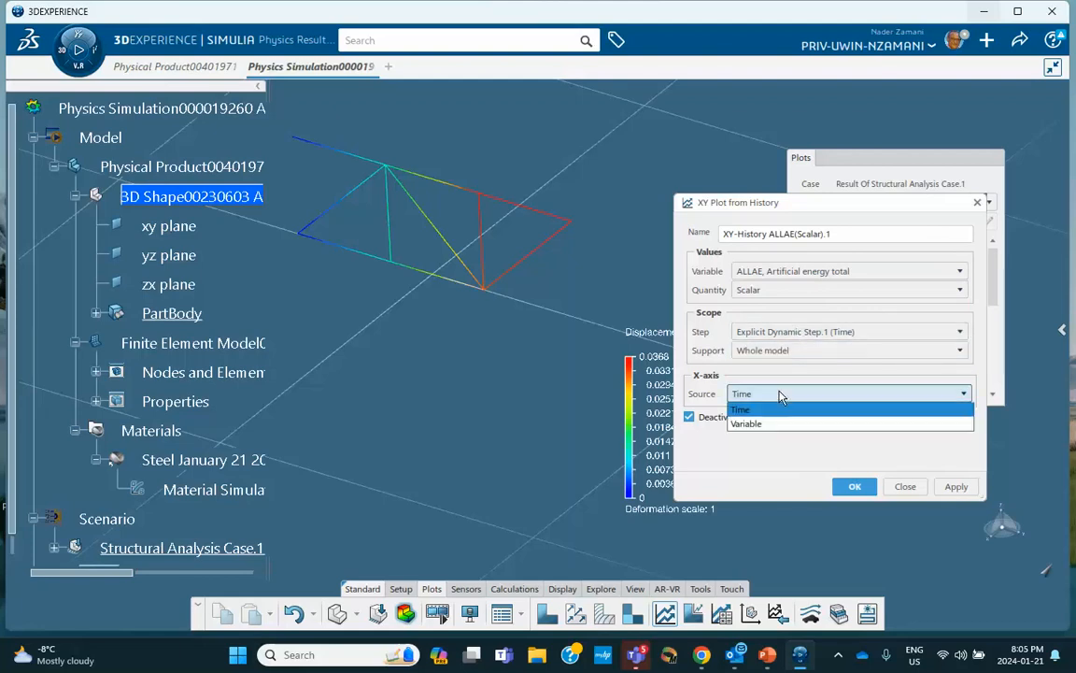
left_click(780, 396)
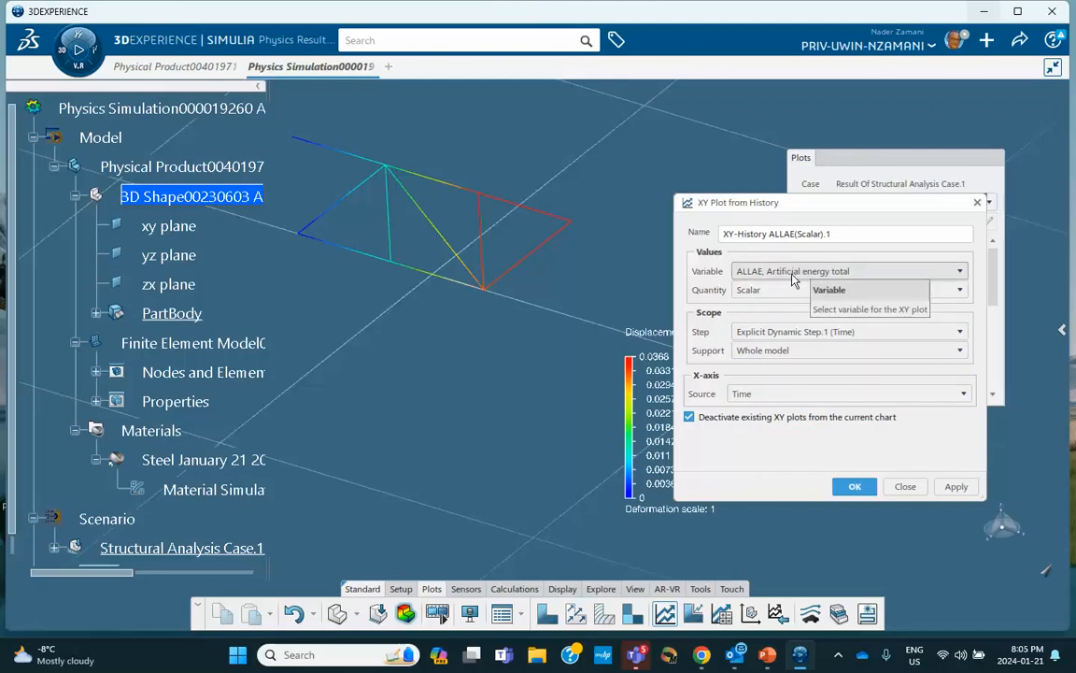
left_click(792, 271)
scroll(799, 365, "down", 1)
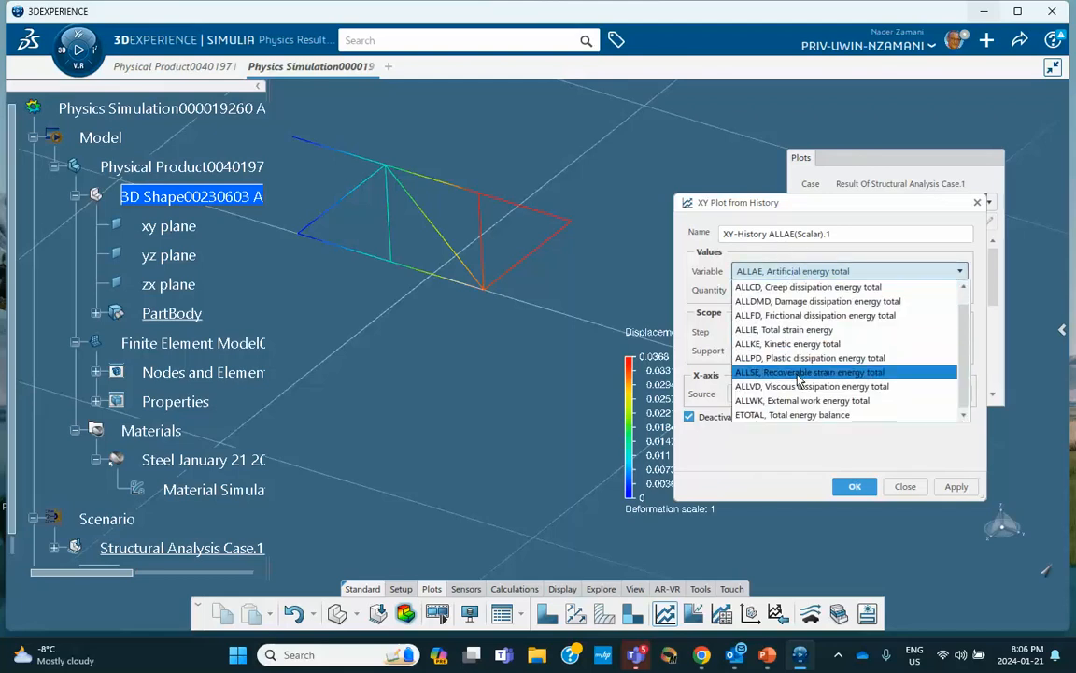
scroll(799, 378, "up", 1)
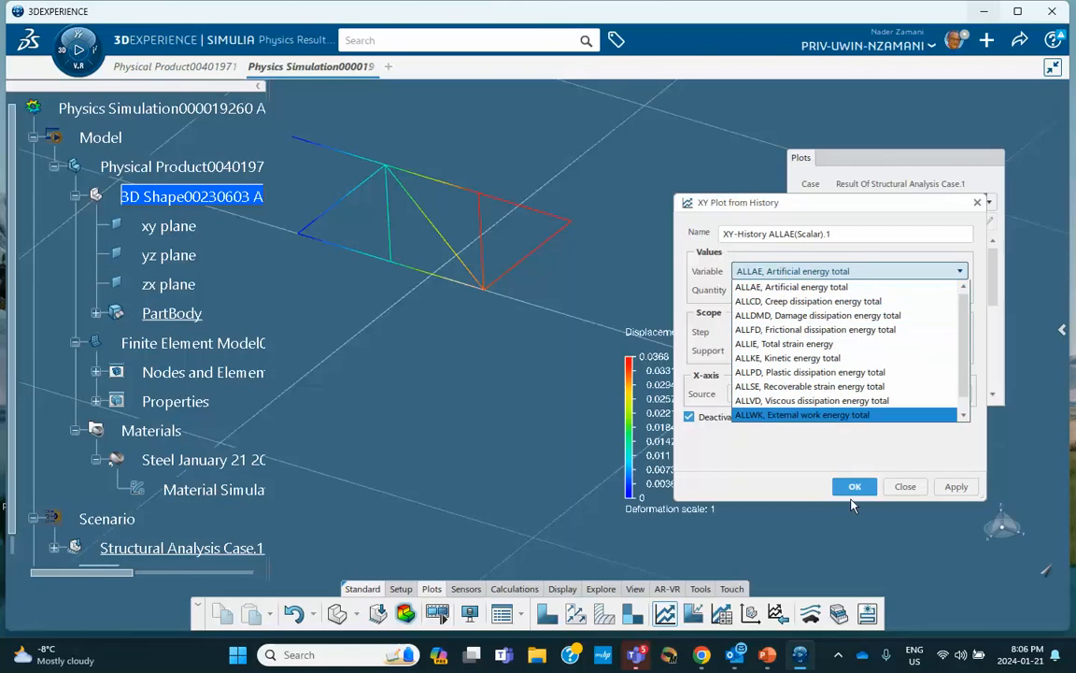
left_click(911, 495)
left_click(902, 488)
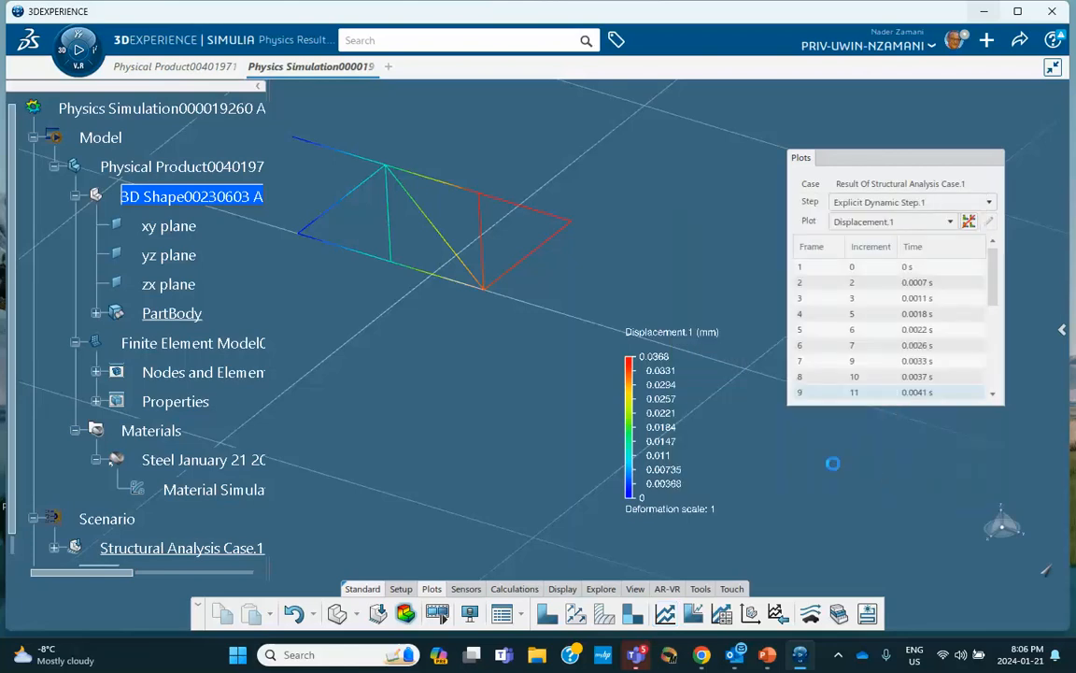
Step: Return from the results to the mechanical scenario setup of the truss
middle_click_drag(713, 387, 699, 365)
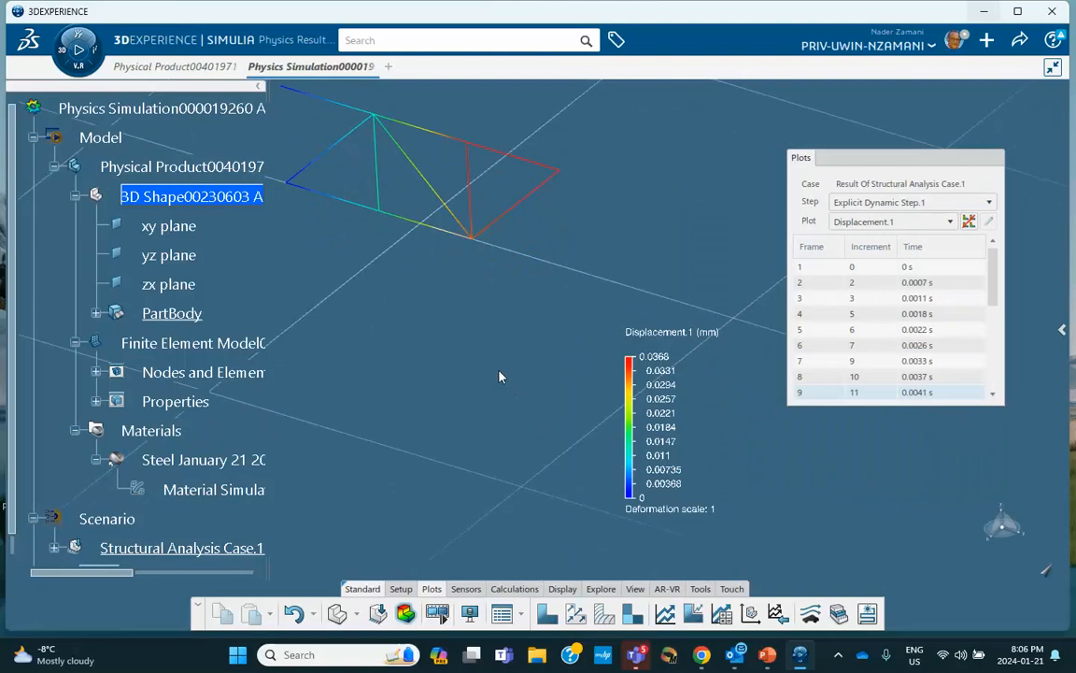
middle_click_drag(500, 376, 575, 355)
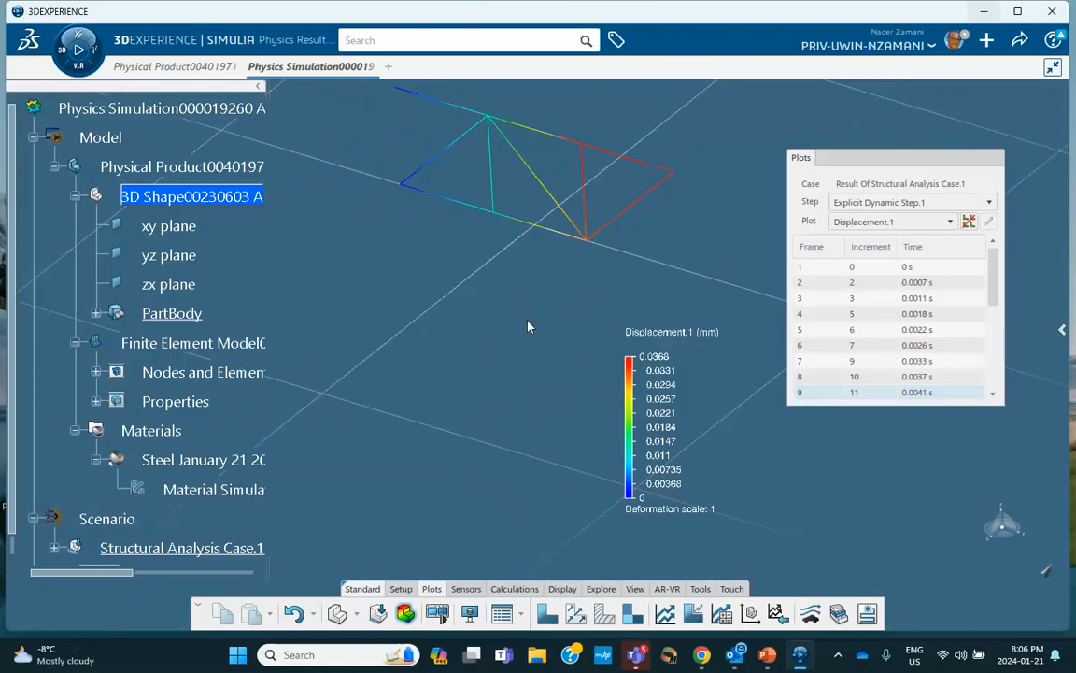
middle_click_drag(507, 327, 500, 349)
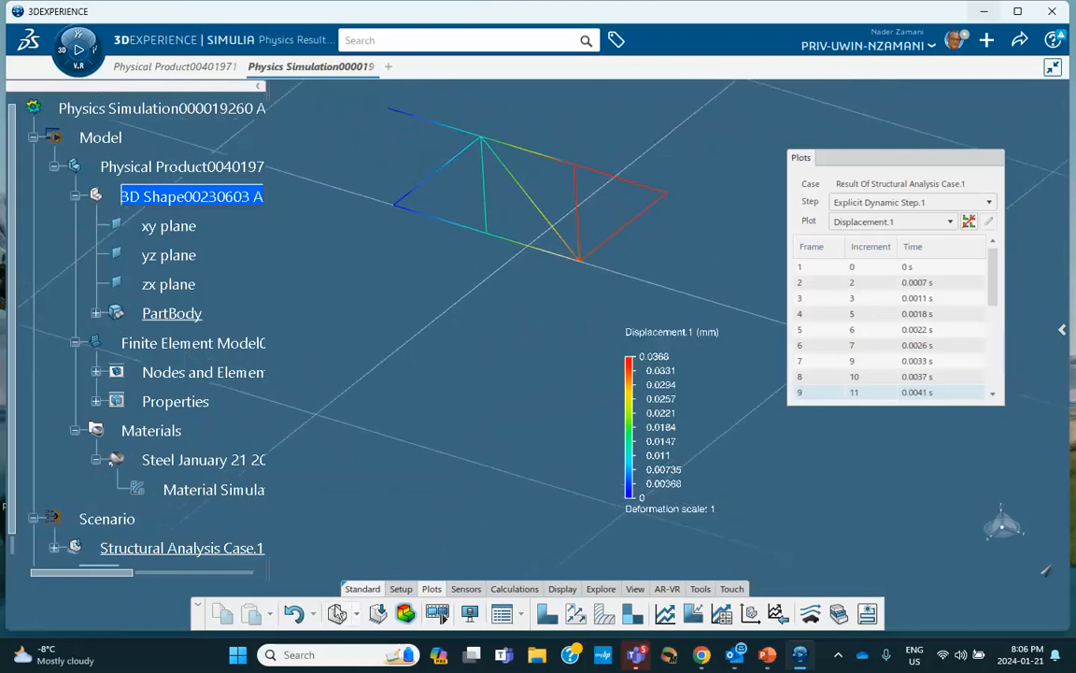
left_click(378, 613)
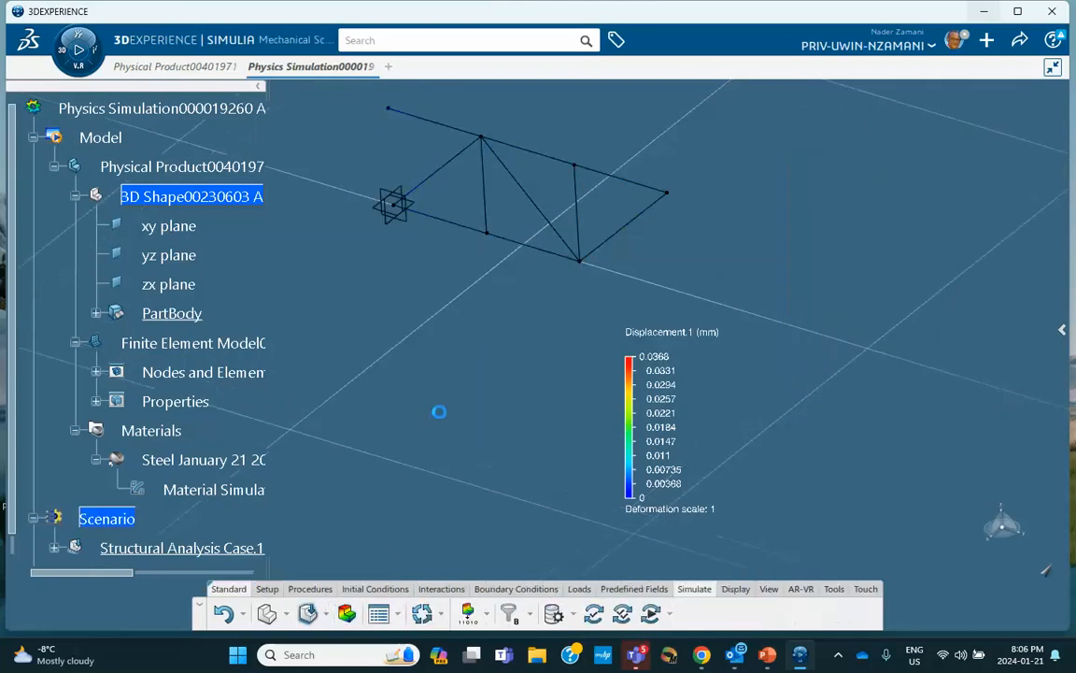
middle_click_drag(475, 406, 479, 405)
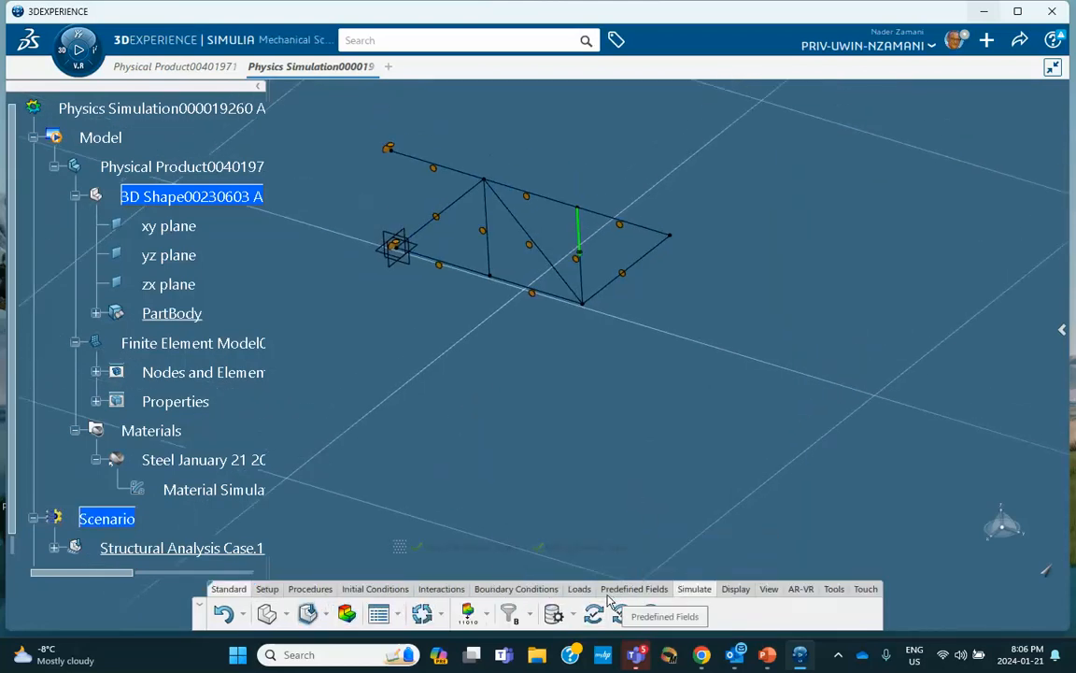
Step: Create a history output request at the truss's end vertex for Displacement/Velocity/Acceleration
left_click(467, 612)
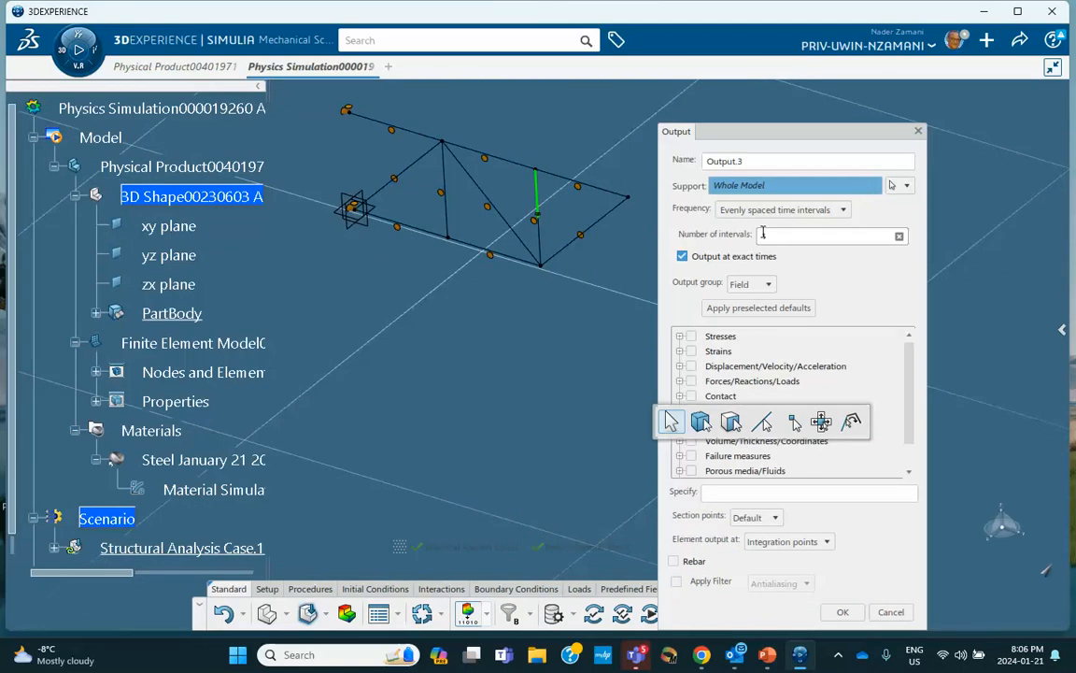
left_click_drag(707, 133, 836, 137)
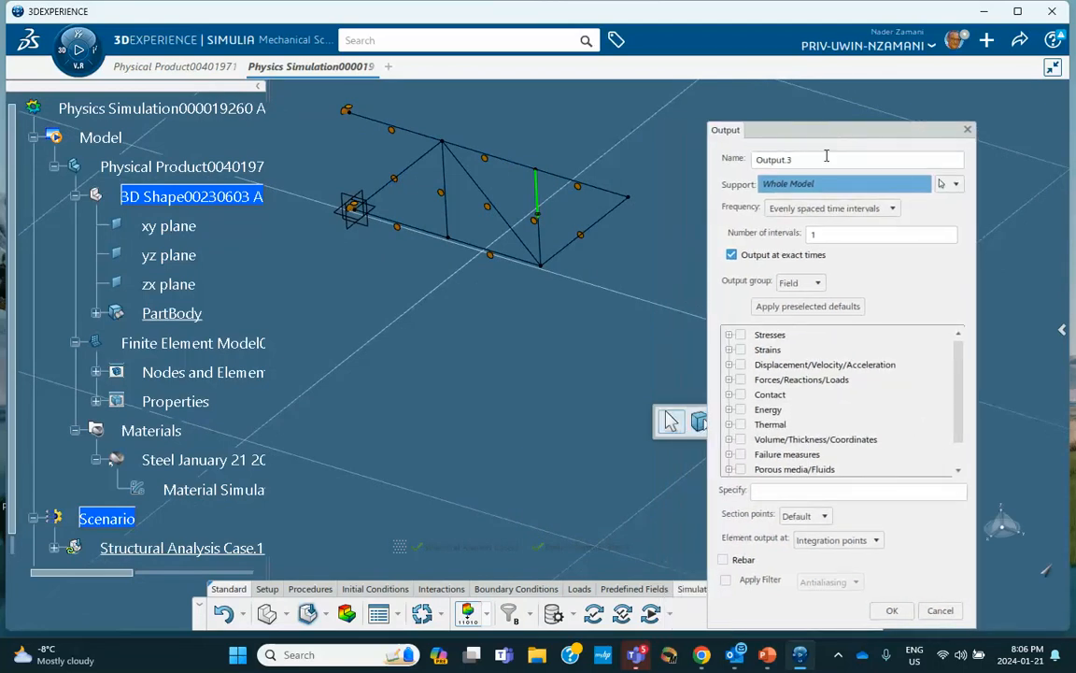
left_click(628, 197)
left_click(738, 335)
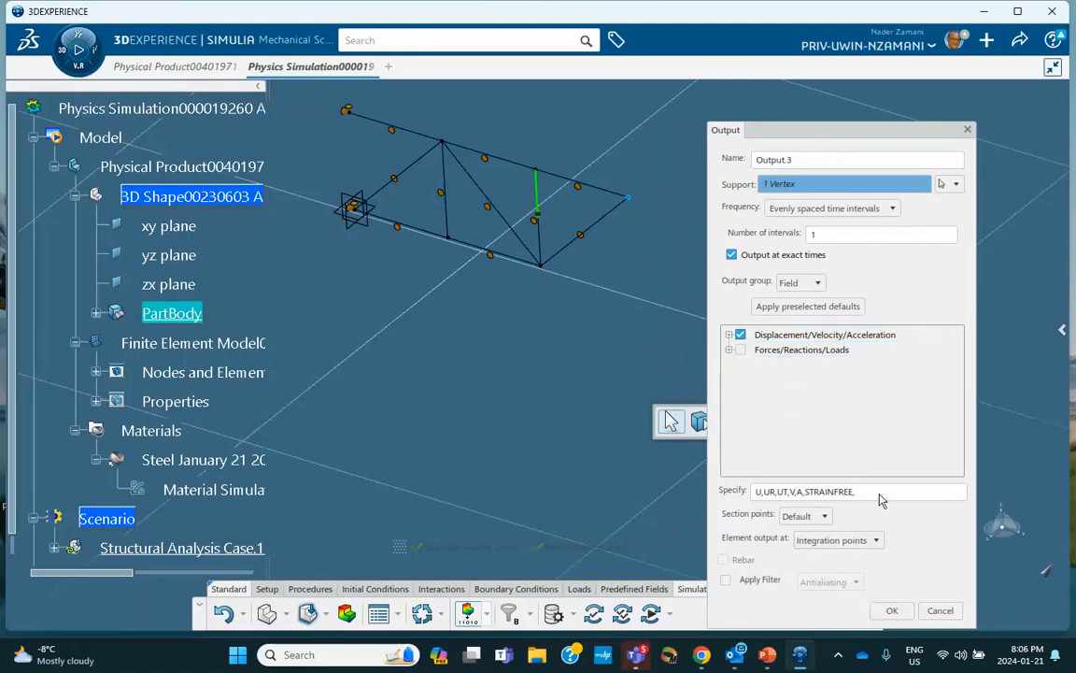
left_click(806, 282)
left_click(791, 311)
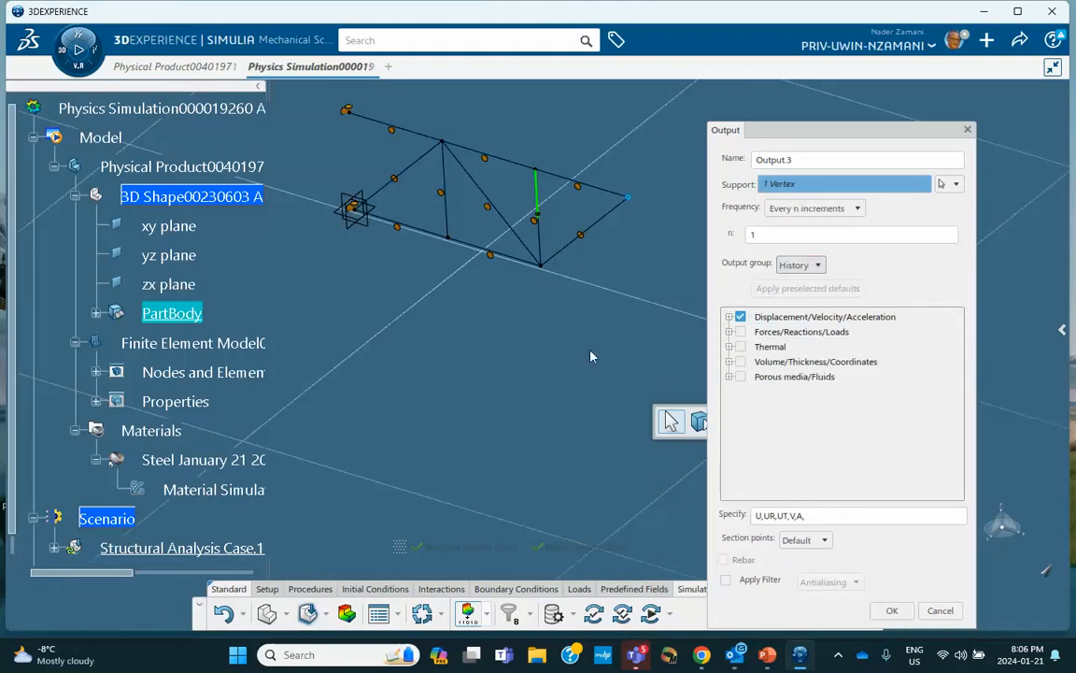
left_click(889, 610)
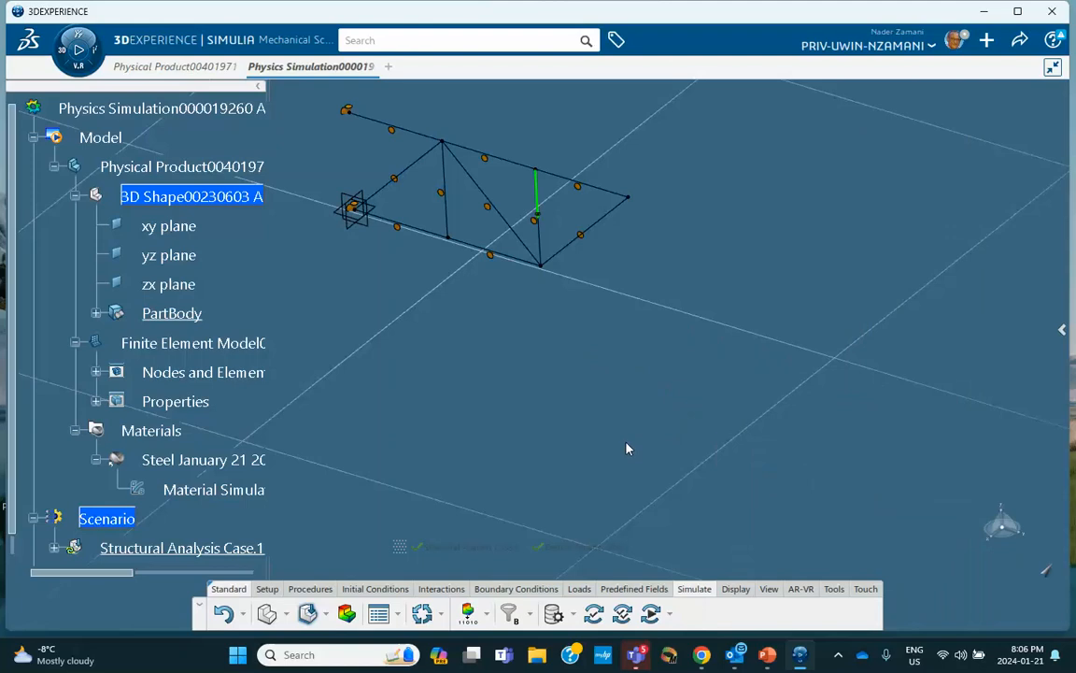
left_click(649, 616)
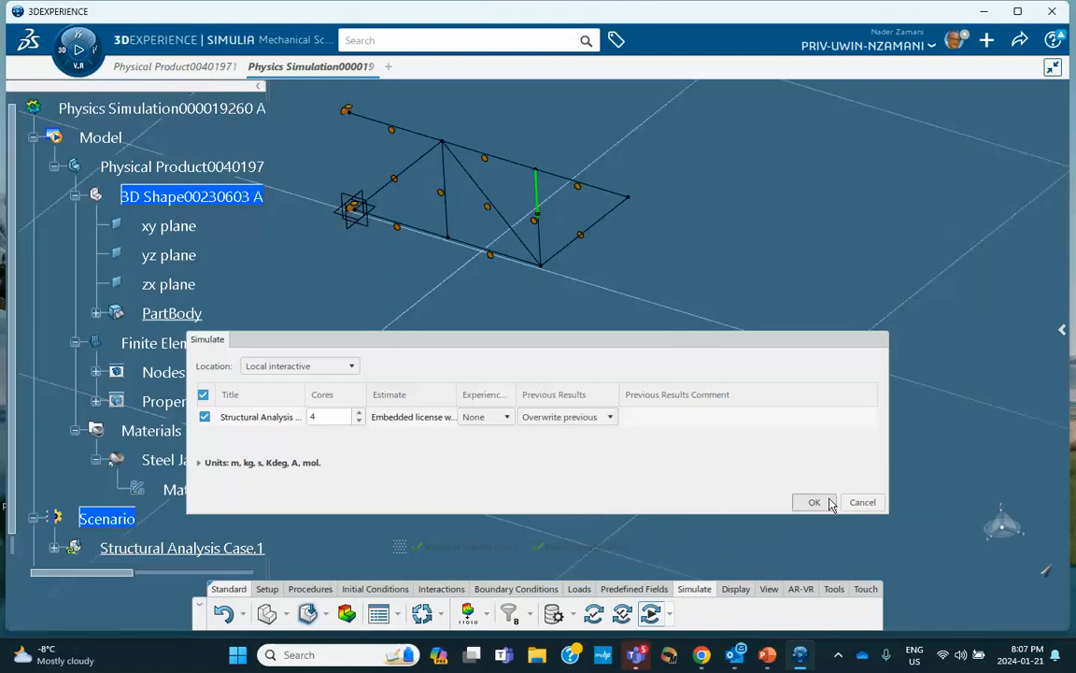
left_click(862, 501)
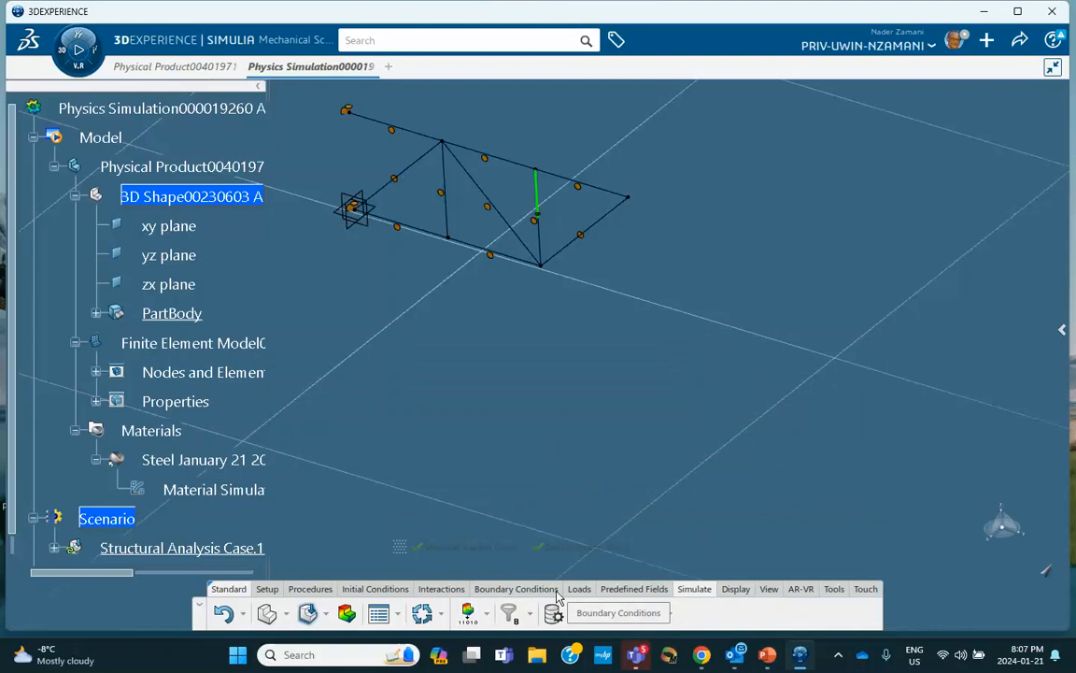
left_click(348, 621)
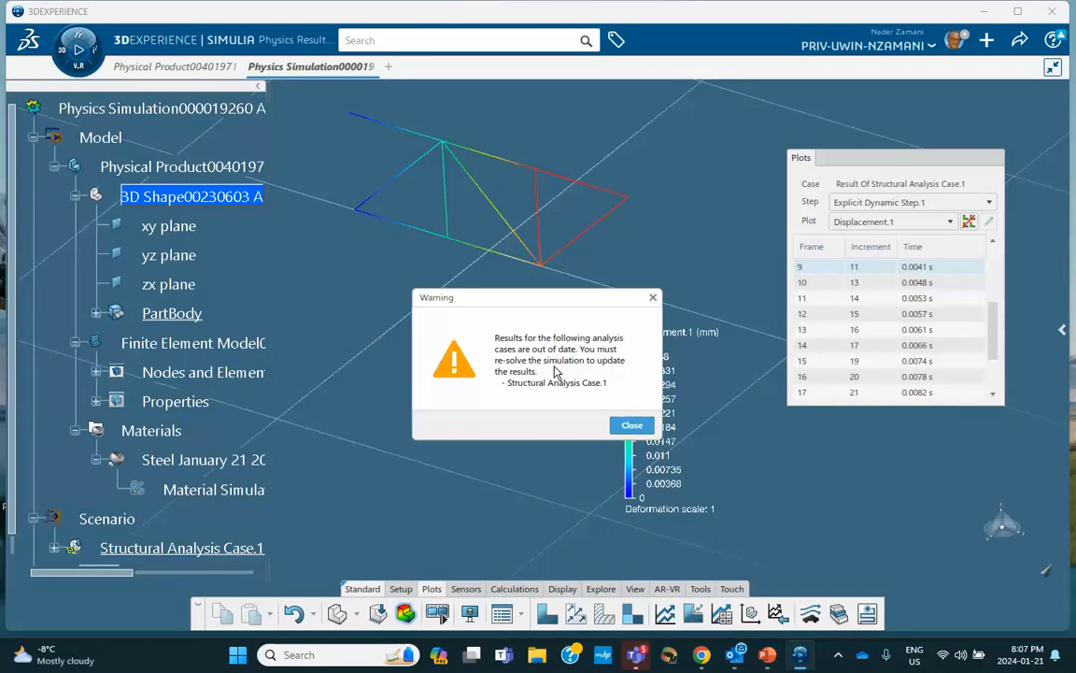
left_click(642, 425)
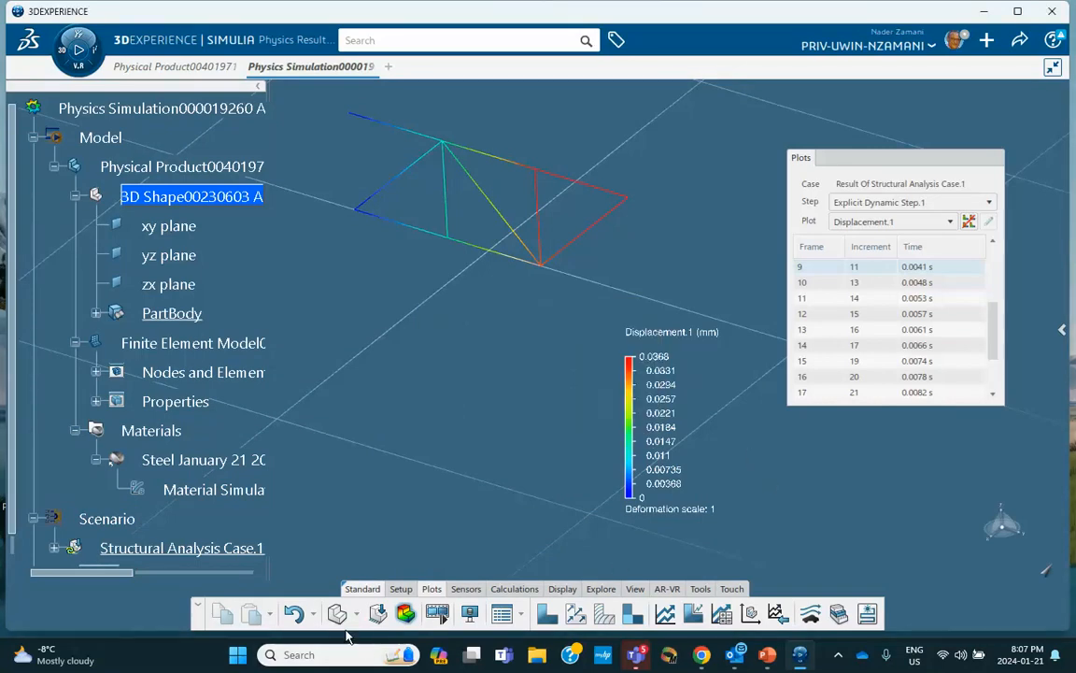
left_click(386, 606)
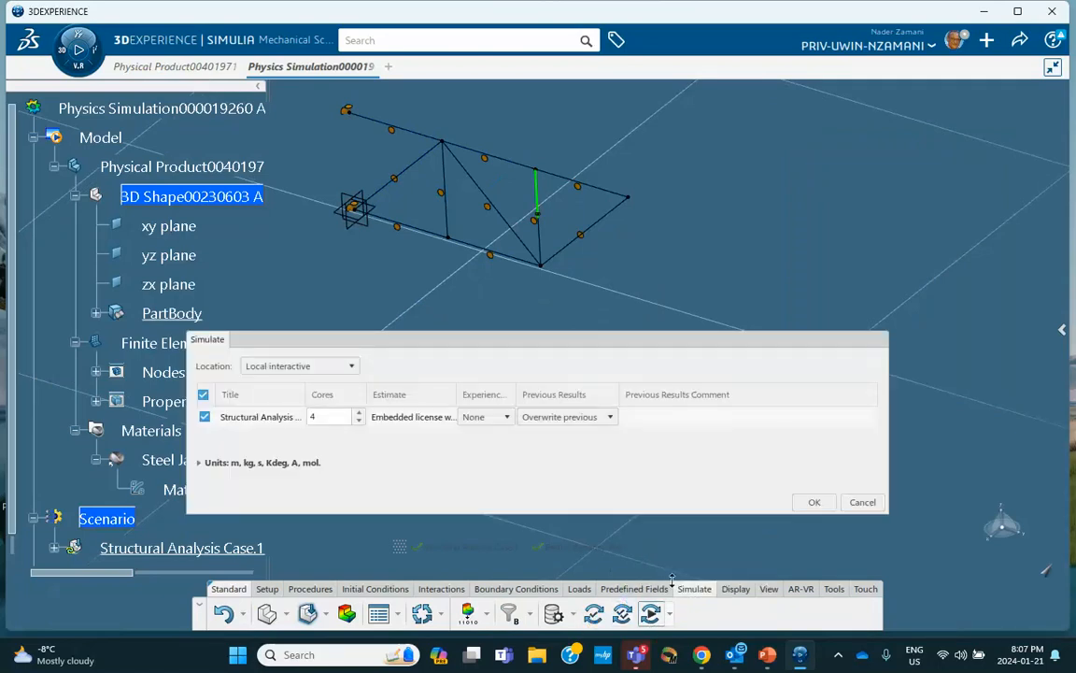
Step: Rerun Structural Analysis Case.1 as local interactive with 4 cores, overwriting previous results, and view its iterations before closing the status
left_click(812, 503)
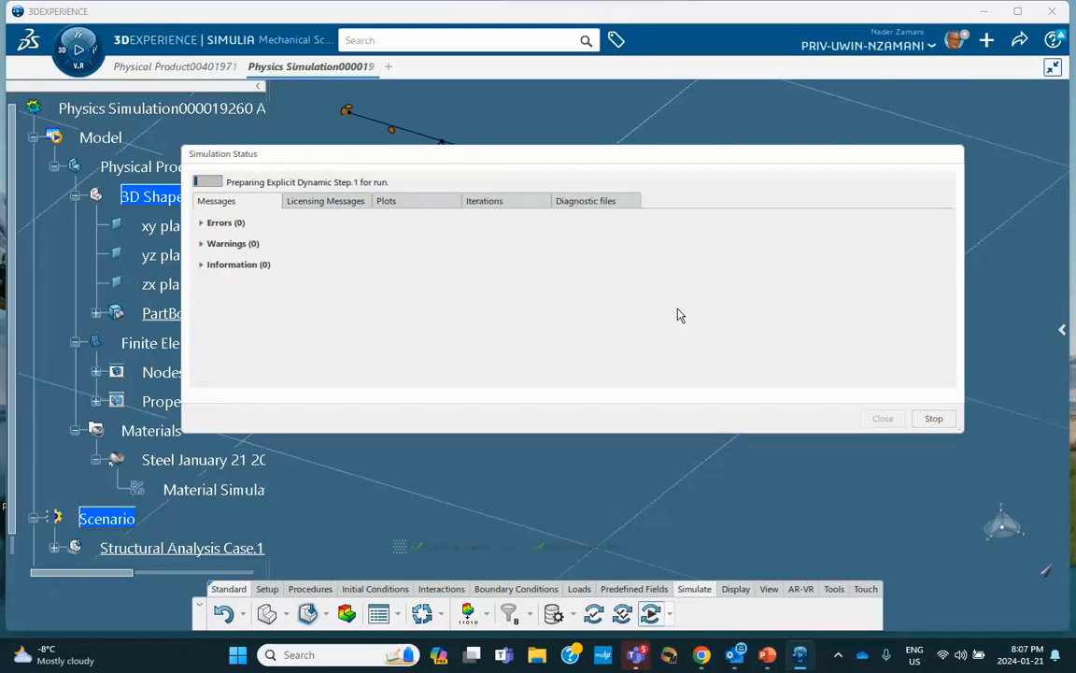
left_click(499, 202)
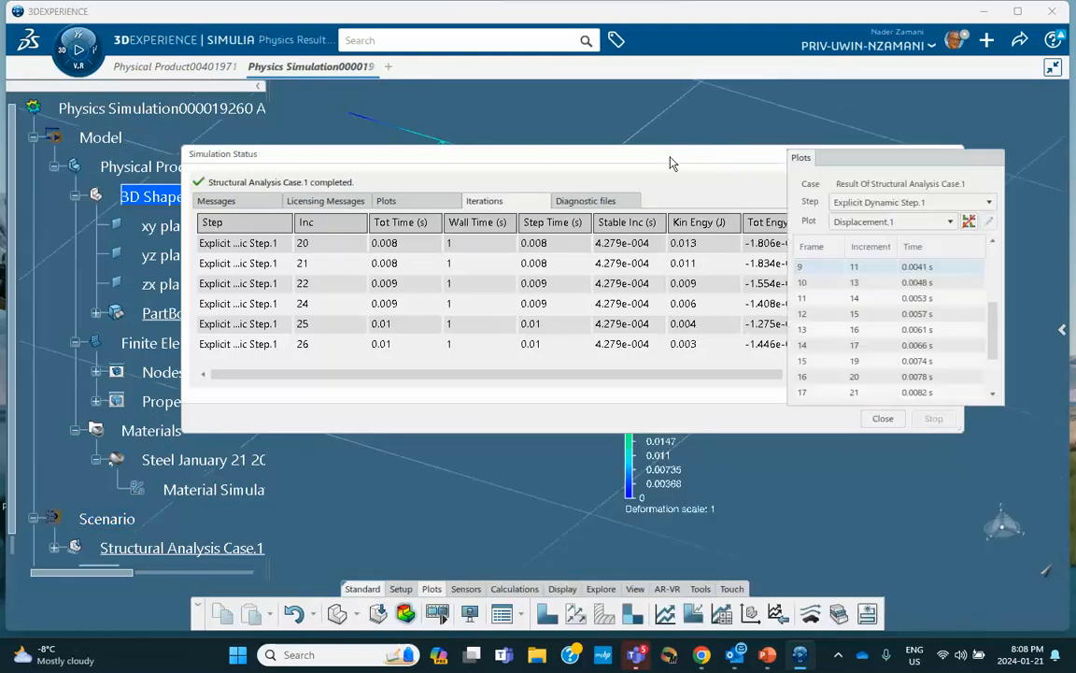
left_click(883, 418)
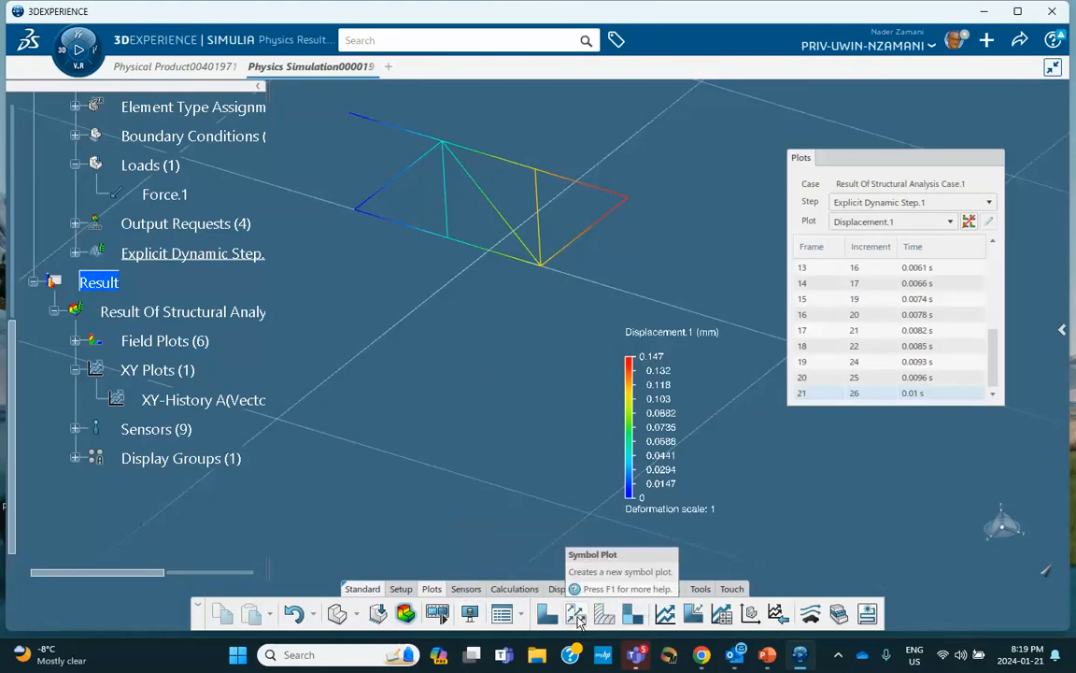
Step: Create an XY plot from history of U, Translations, Vector Component 3, against time for Explicit Dynamic Step.1 over all regions
left_click(669, 614)
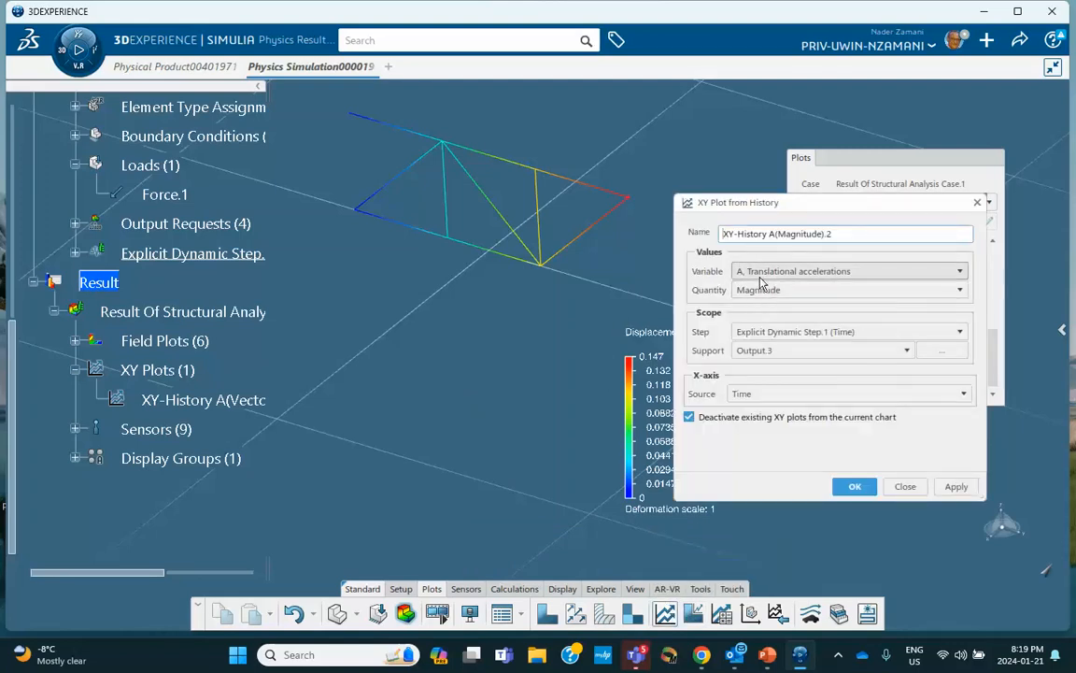
left_click(768, 271)
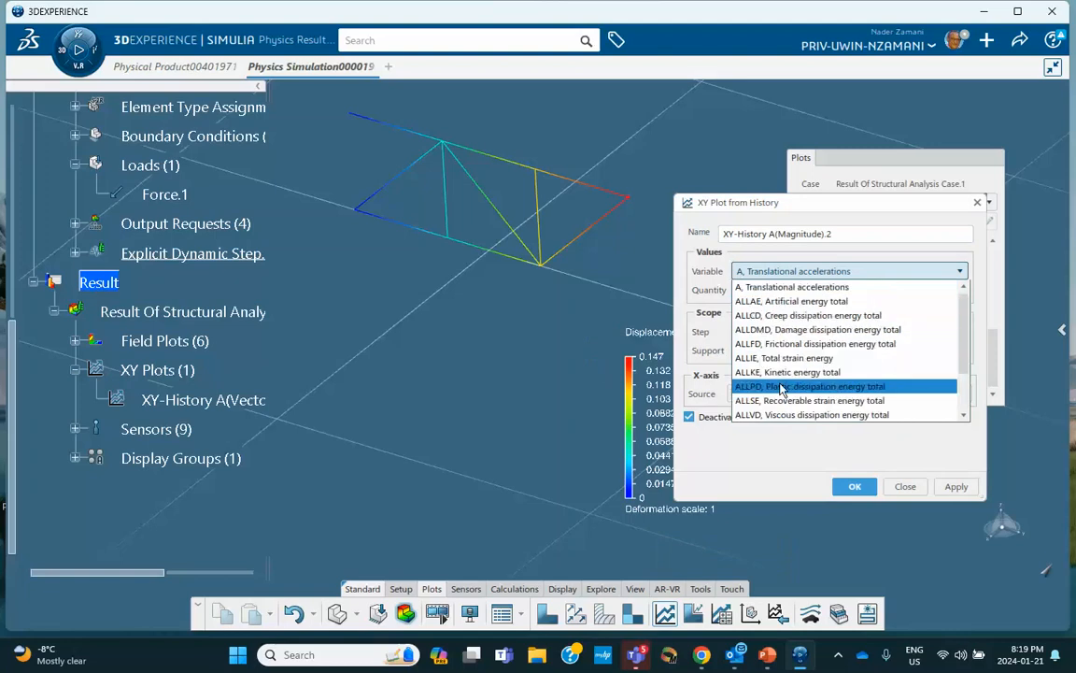
scroll(775, 361, "down", 2)
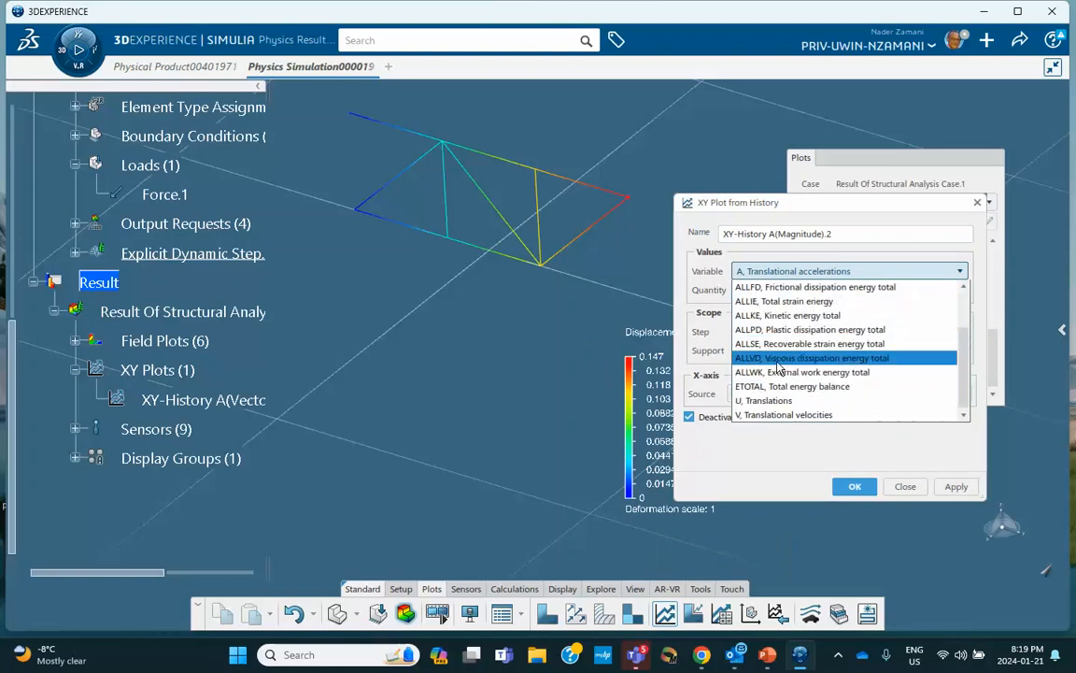
left_click(756, 403)
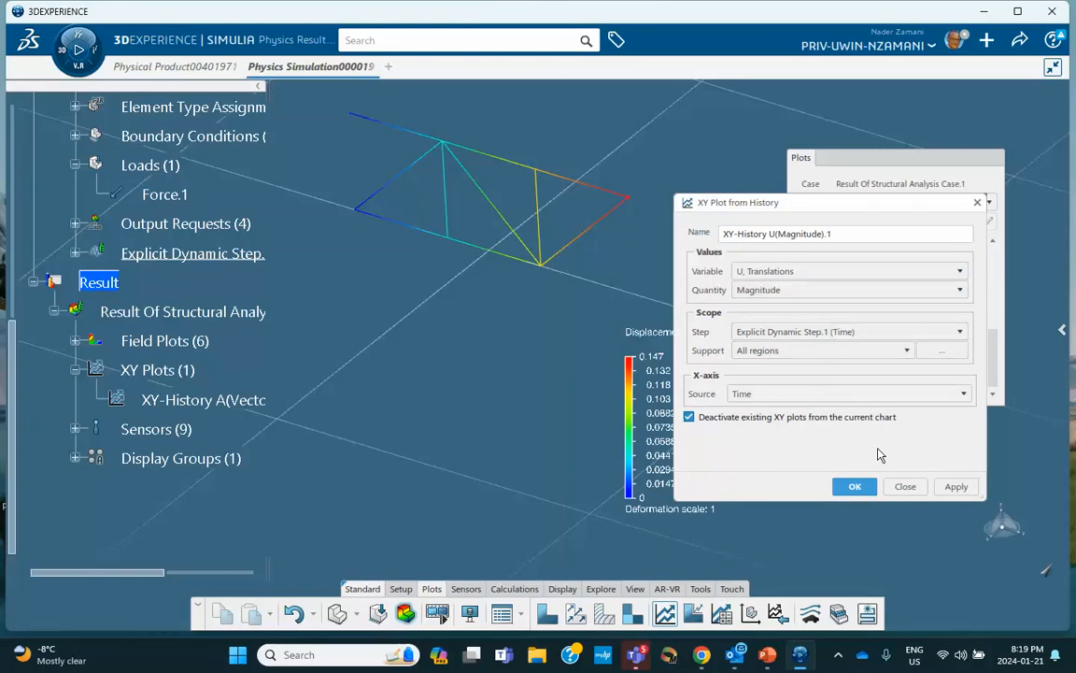
left_click(841, 301)
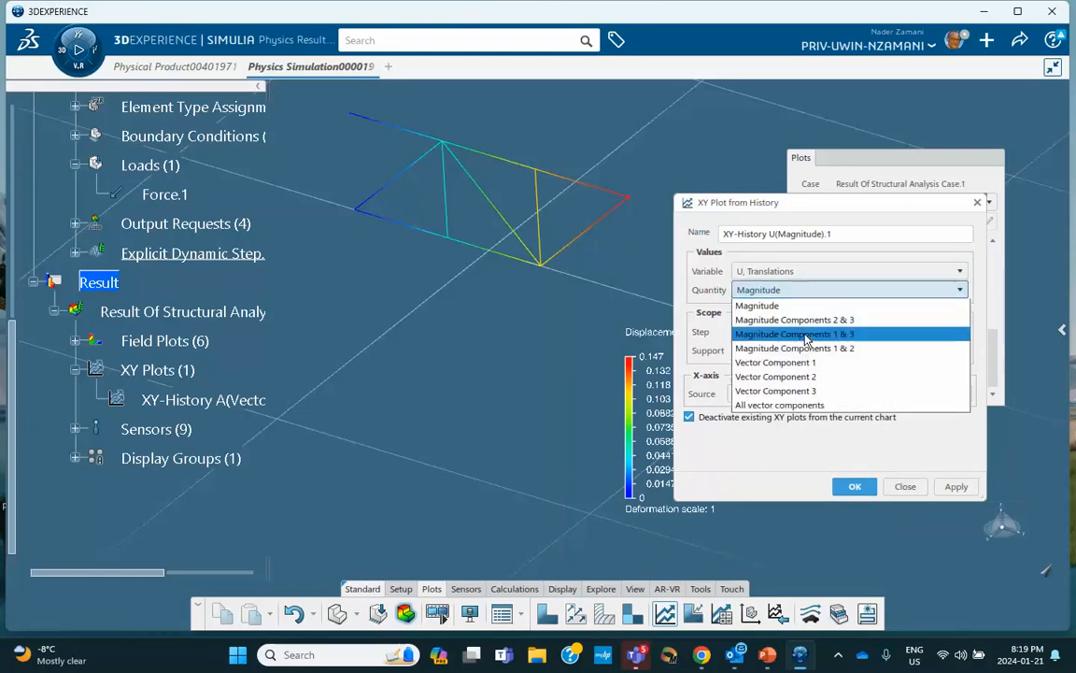
left_click(820, 393)
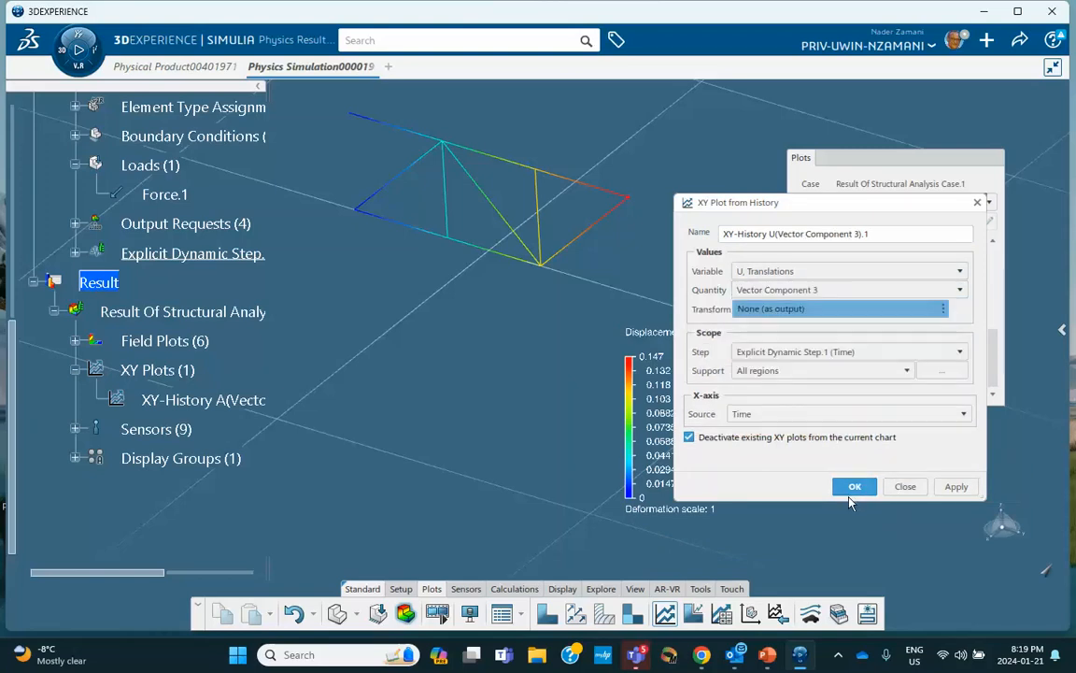
left_click(854, 486)
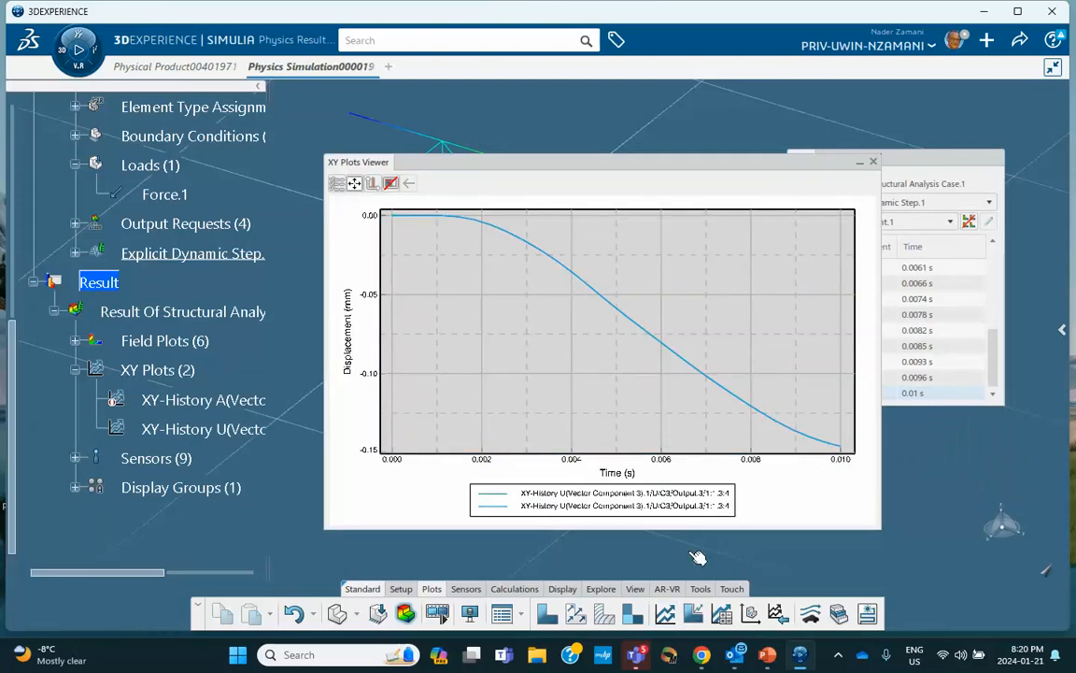
Step: Switch to the PowerPoint tutorial to compare the Abaqus end-node displacement curve with the new plot, and return to 3DEXPERIENCE
left_click(766, 656)
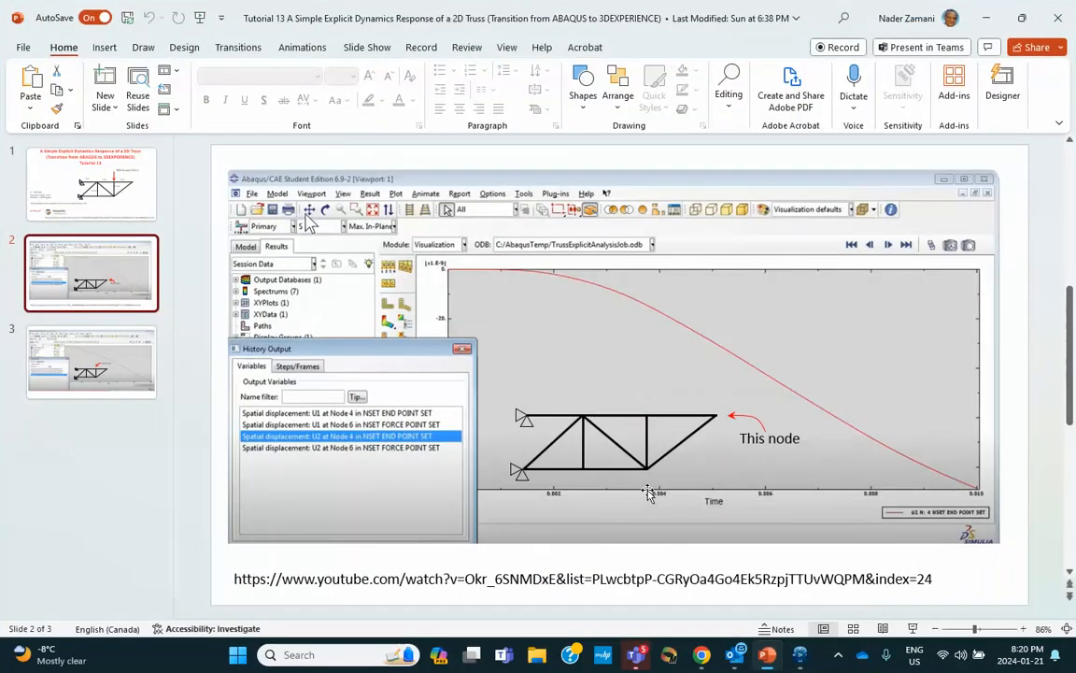
left_click(990, 18)
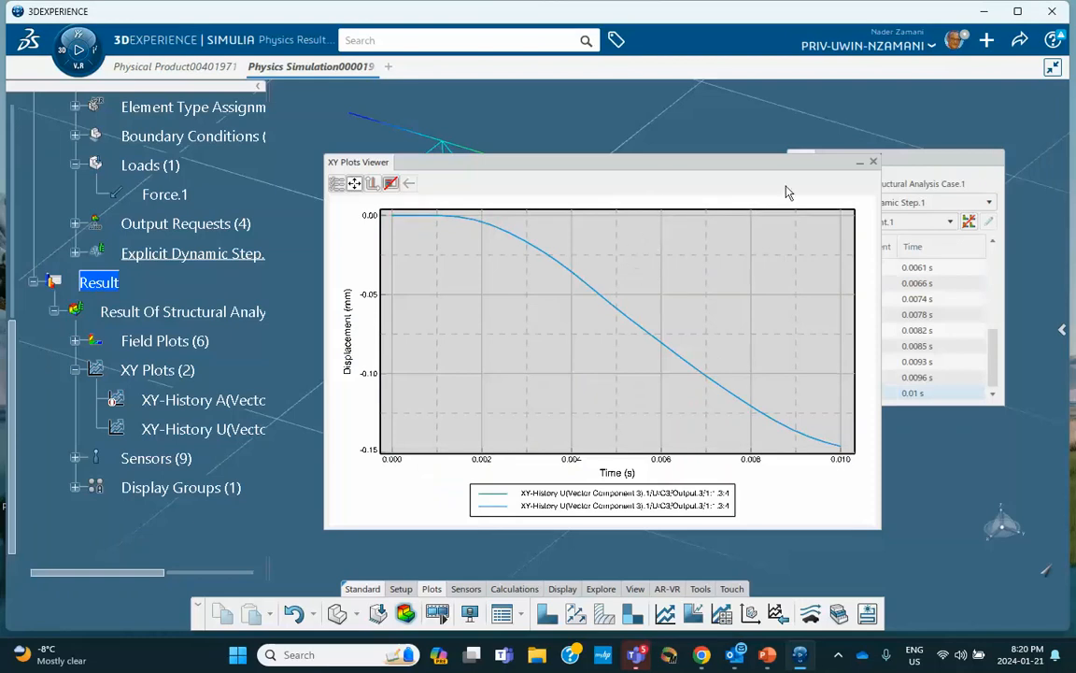
left_click(837, 652)
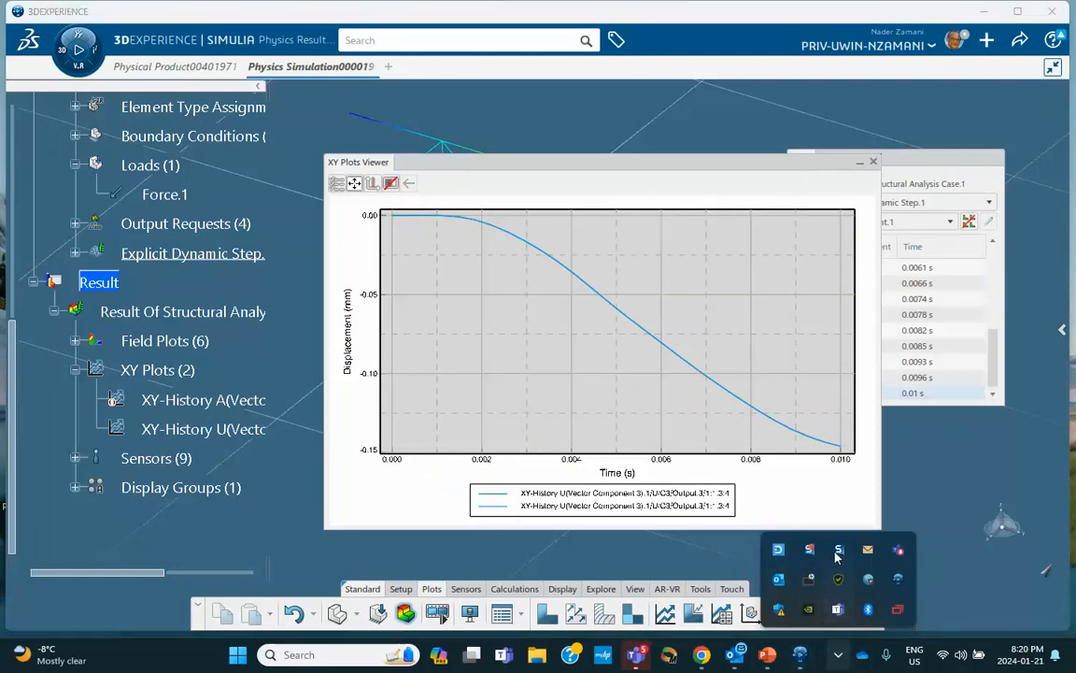